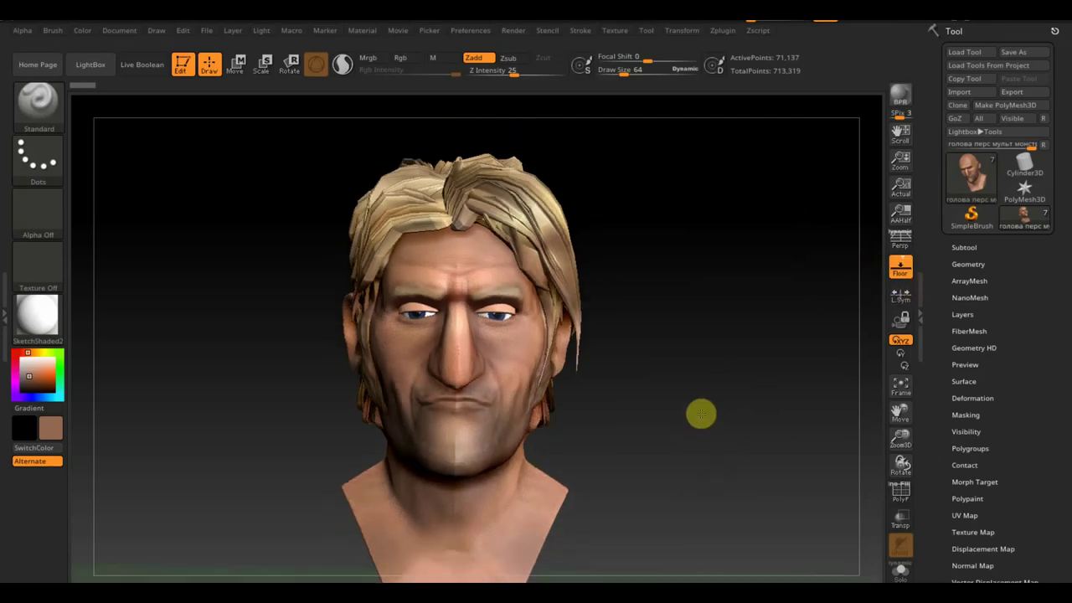
Step: Merge Extract2 down into Extract3 in the Subtool list
left_click(969, 313)
left_click(960, 464)
left_click(969, 450)
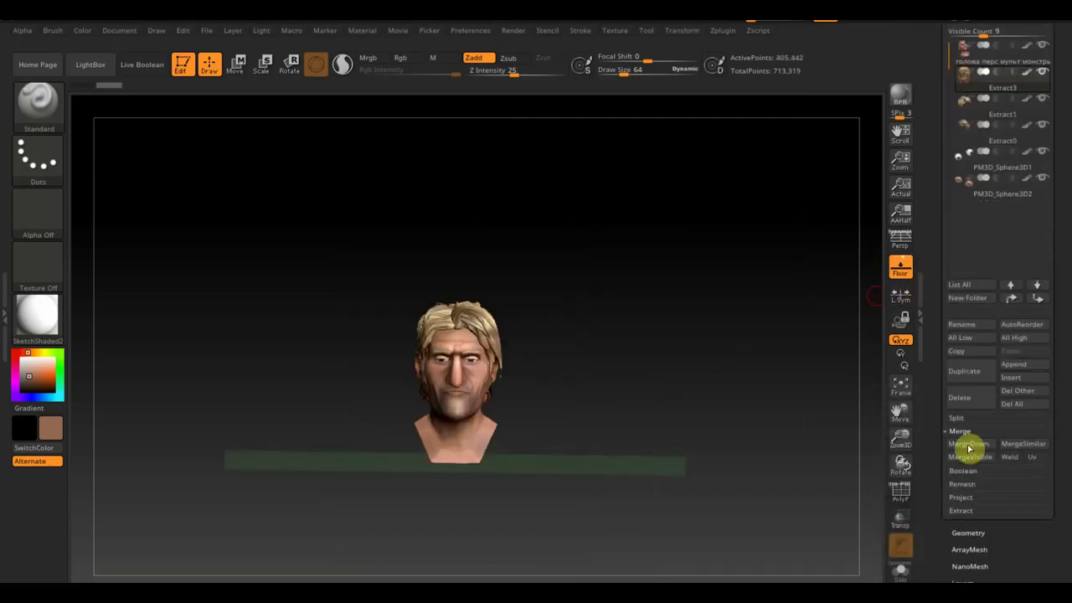
Step: Scale the eyeball subtool back to full size and seat it in the eye socket
left_click(1039, 300)
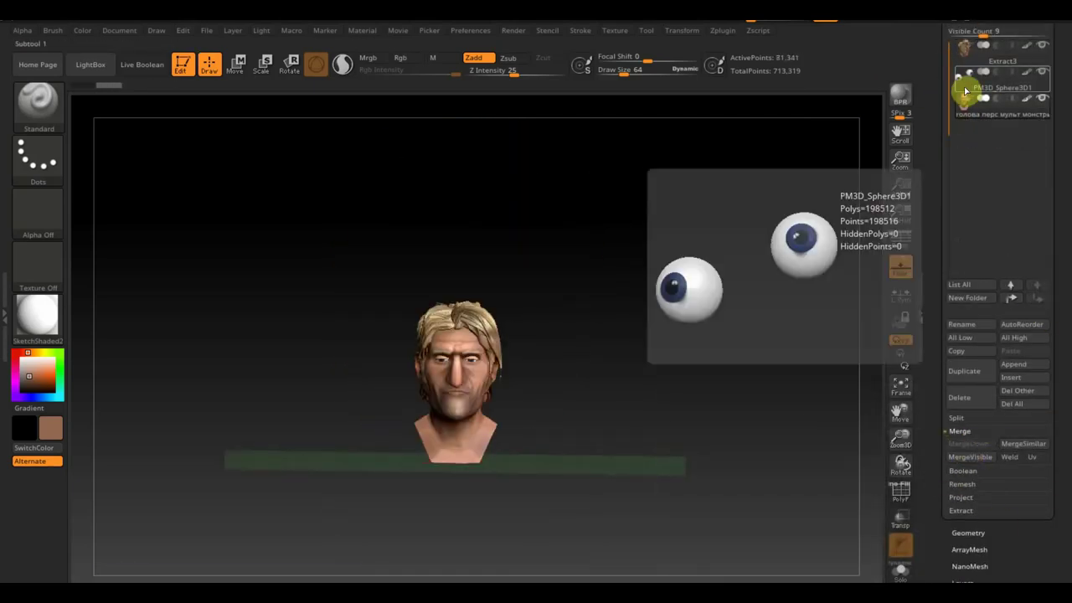
left_click(1011, 285)
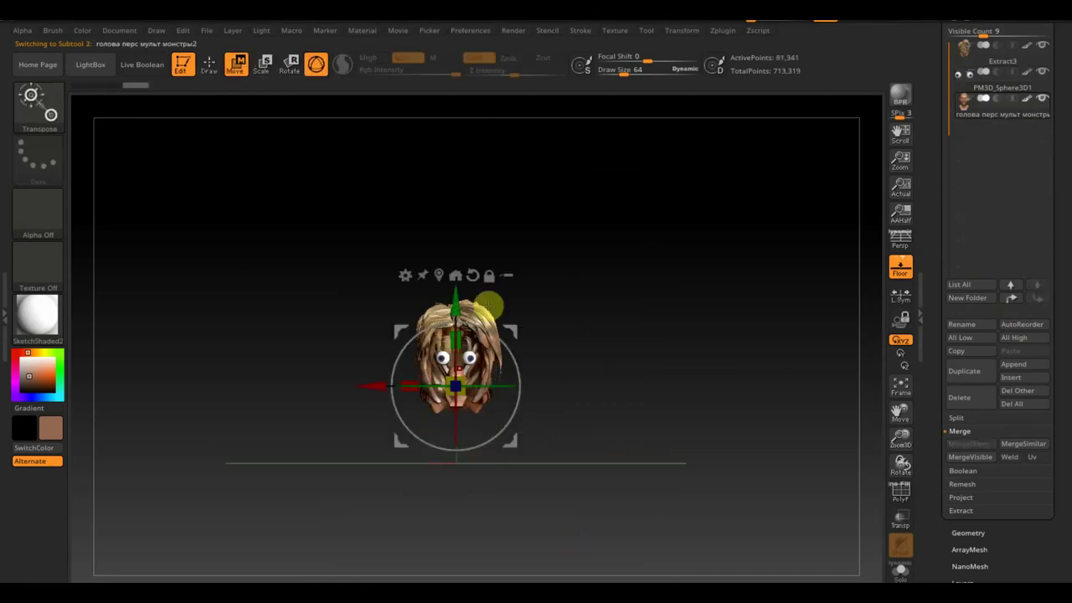
left_click_drag(649, 400, 519, 400)
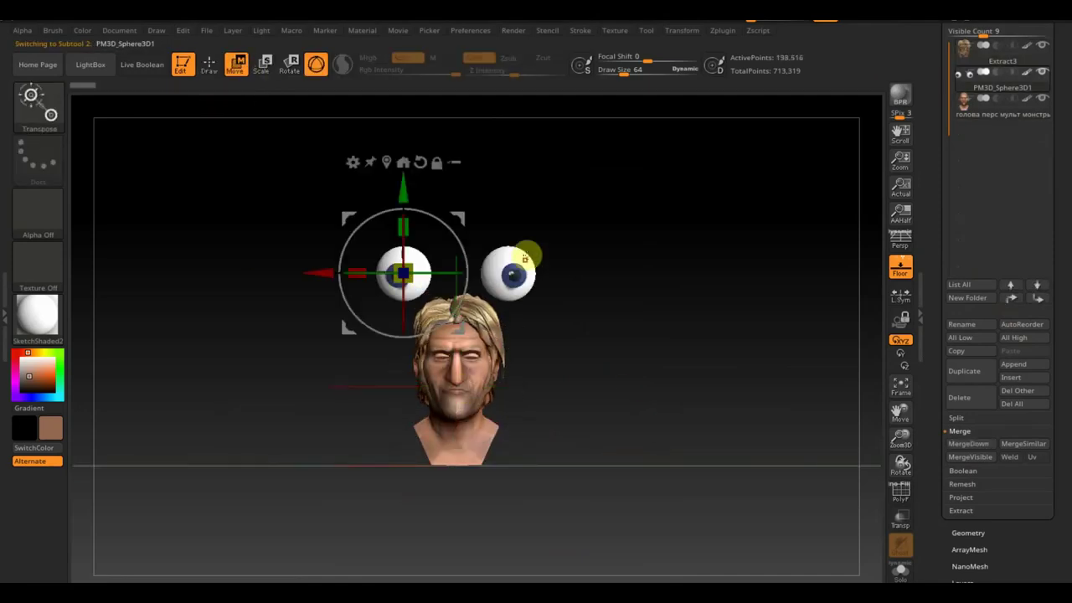
mouse_move(462, 358)
left_mouse_down()
mouse_move(311, 351)
mouse_move(418, 403)
mouse_move(276, 369)
left_mouse_up()
Step: Insert a full A-pose body mesh under the head from the InsertMesh LightBox brush
key("q")
key("f")
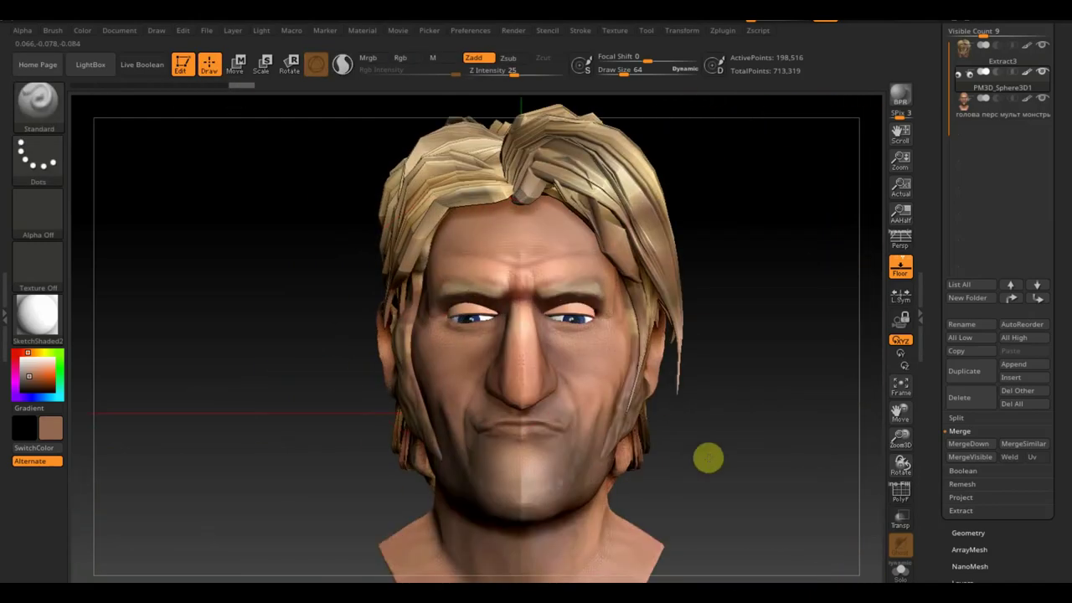
key("q")
left_click(993, 227)
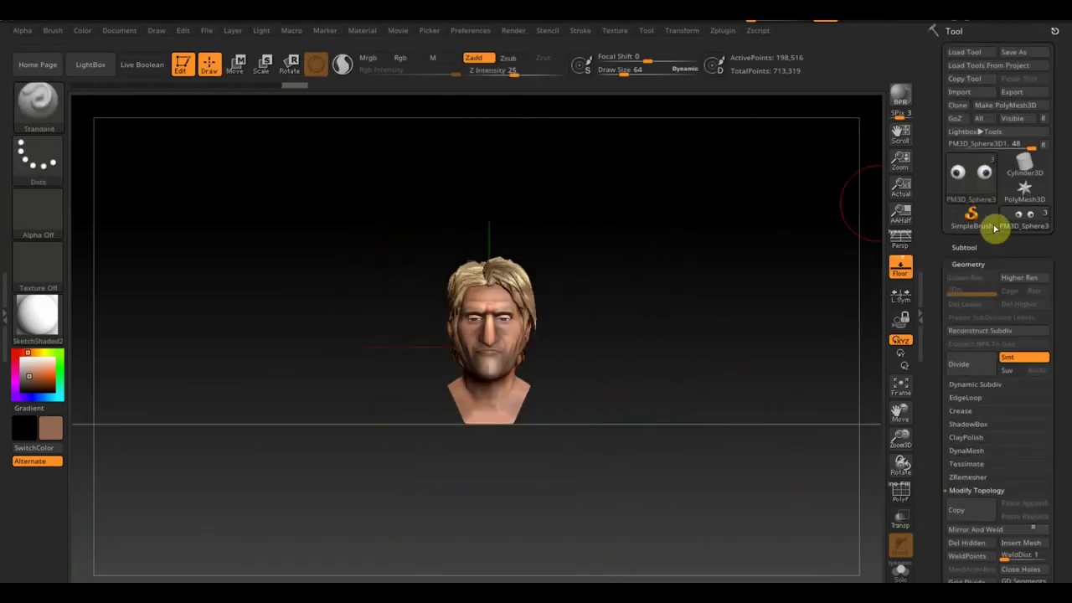
left_click(100, 67)
double_click(335, 131)
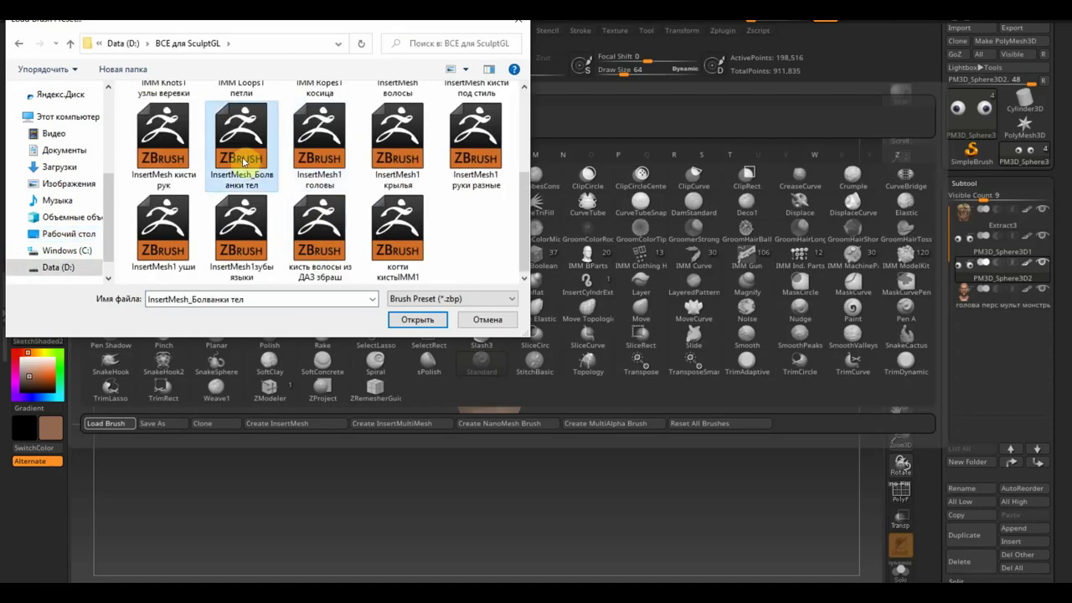
double_click(246, 153)
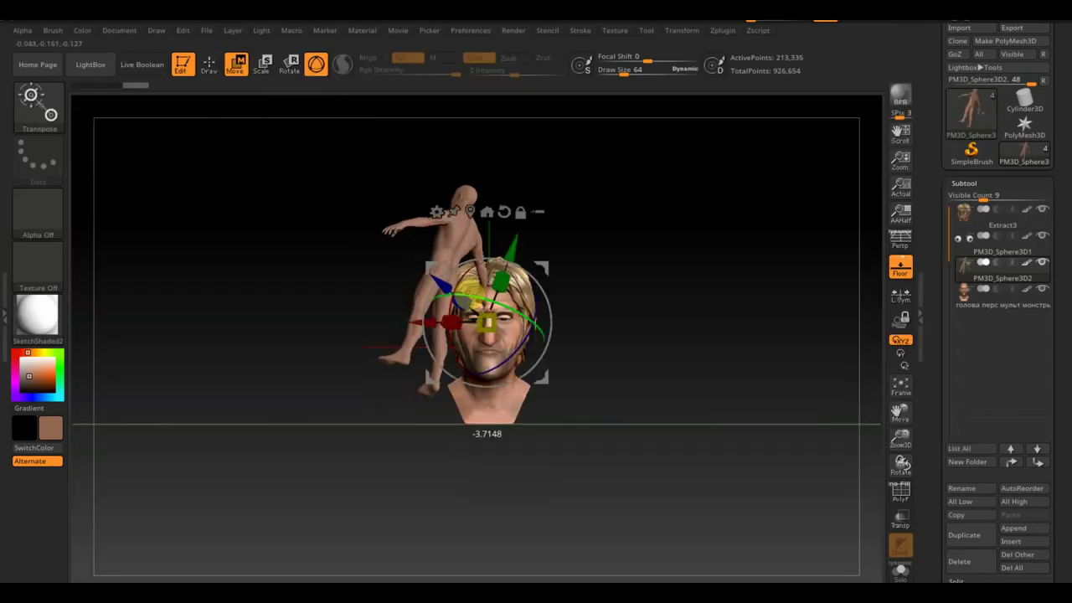
mouse_move(687, 352)
left_mouse_down()
mouse_move(805, 365)
mouse_move(540, 320)
mouse_move(665, 233)
left_mouse_up()
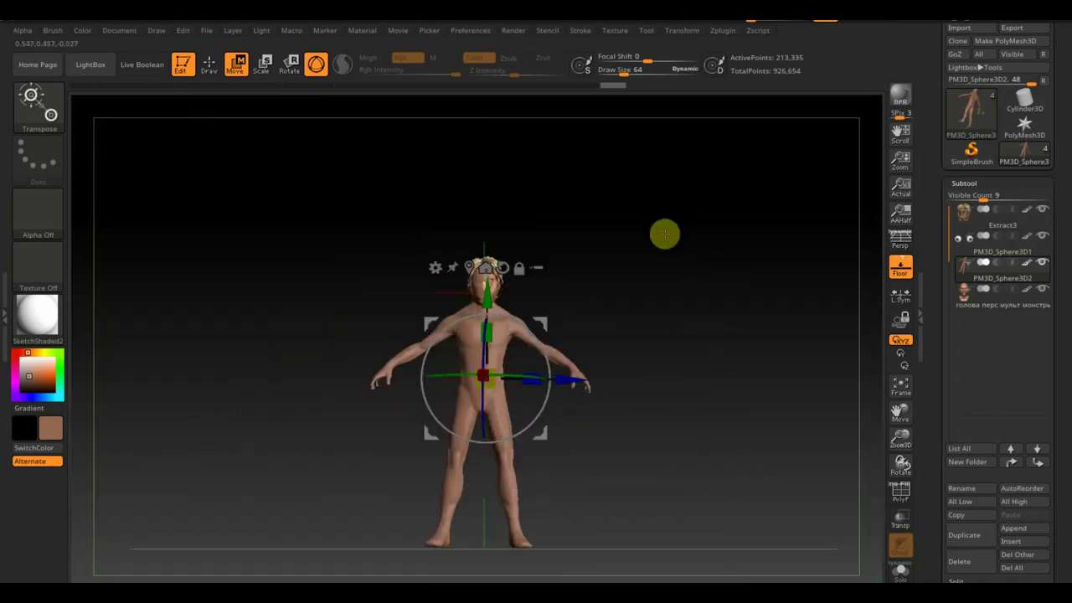
left_click_drag(545, 313, 717, 339)
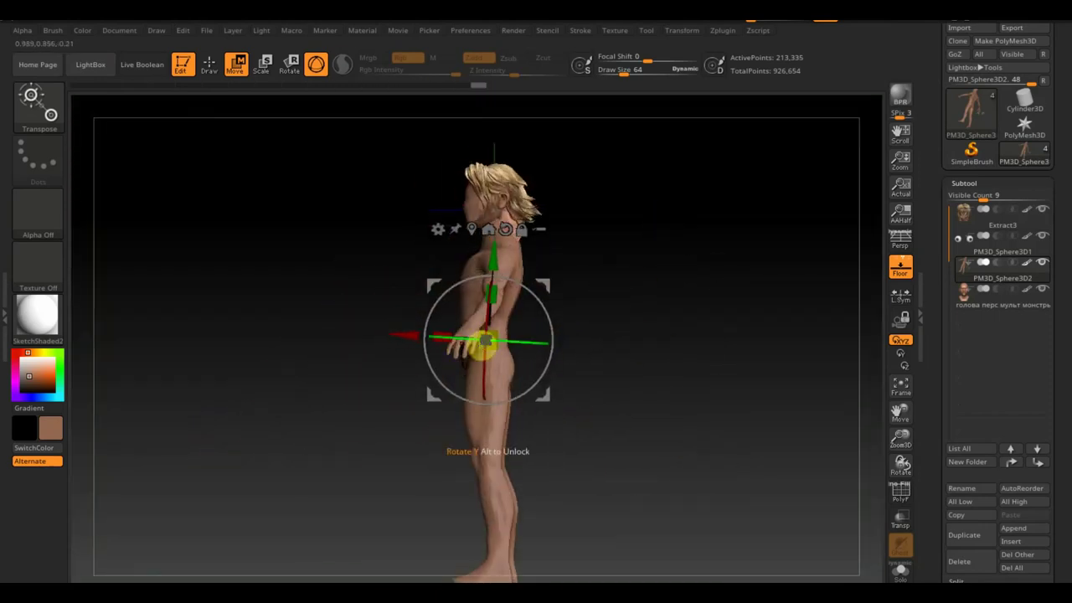
Step: Choose the clothed character reference photo through Texture > Import
left_click(615, 30)
left_click(638, 107)
left_click(324, 120)
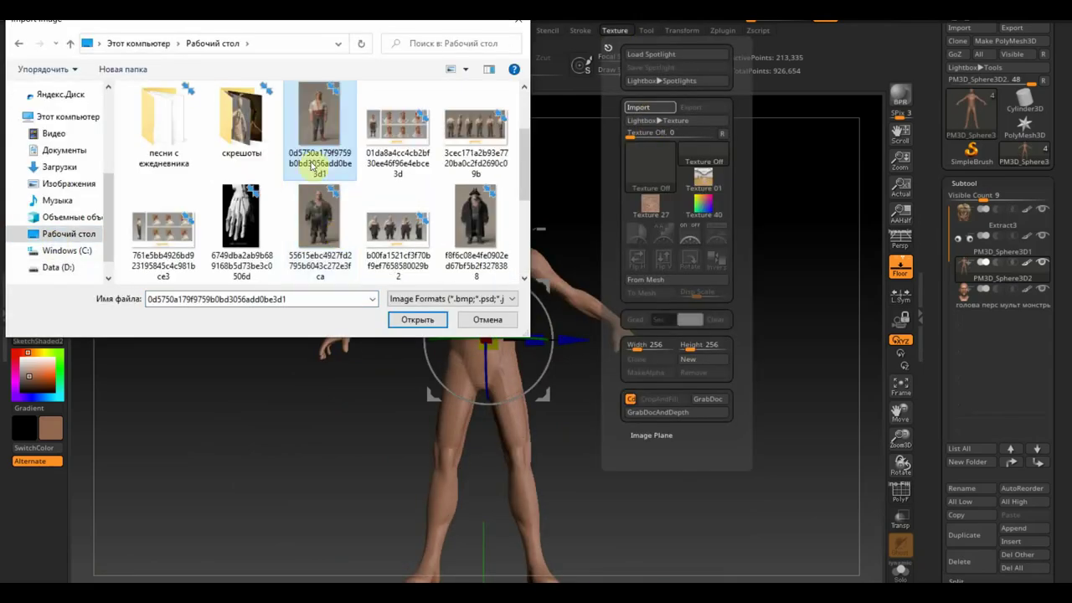
Step: Add the clothed photo to Spotlight, size it against the body, then hide it
left_click(419, 318)
left_click(716, 267)
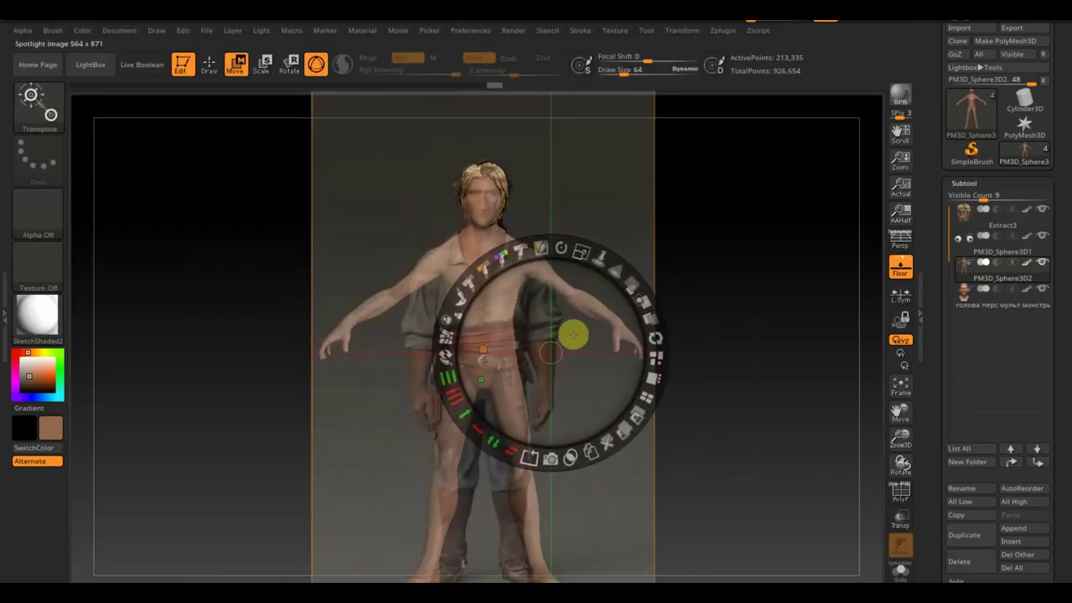
key("z")
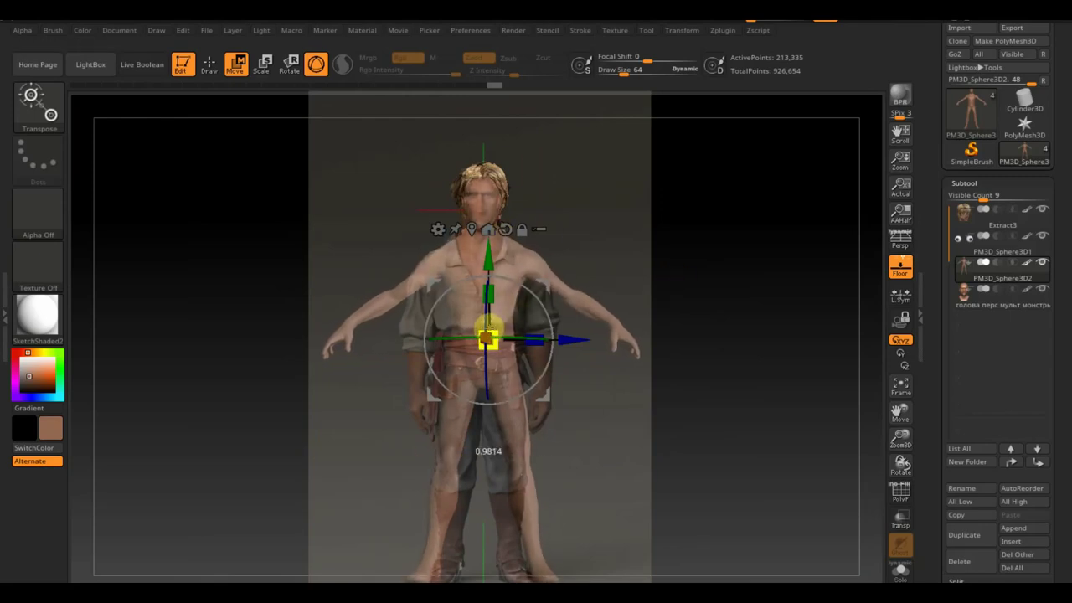
key("shift+z")
left_click(1048, 553)
key("q")
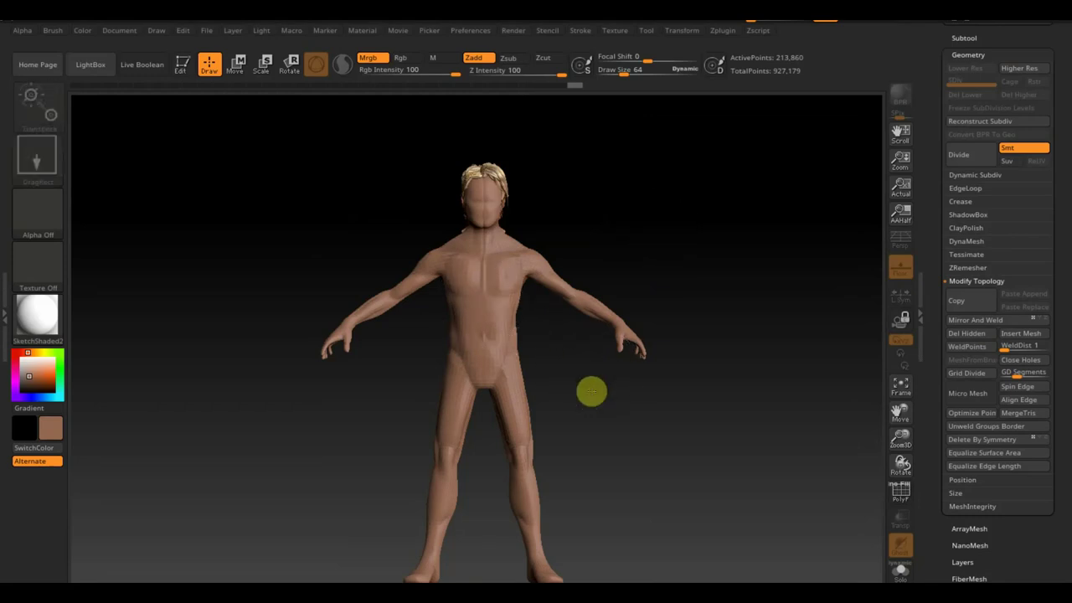
Step: Delete the body mesh's own head so the sculpted head sits on the neck
key("ctrl+n")
left_click_drag(514, 418, 691, 434)
key("t")
key("f")
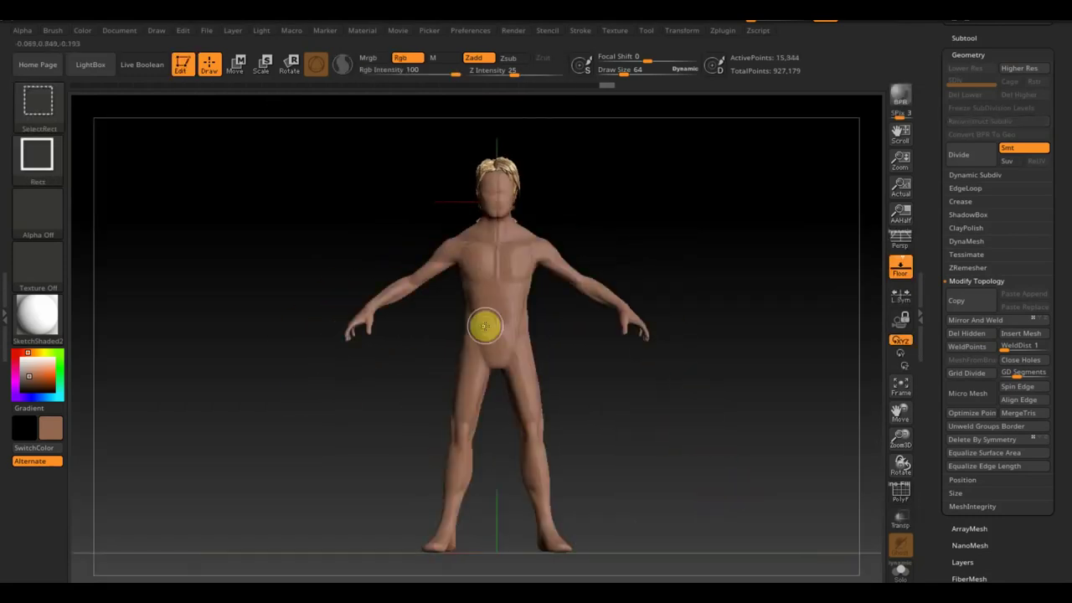
left_click(509, 271, "ctrl+shift")
left_click(980, 334)
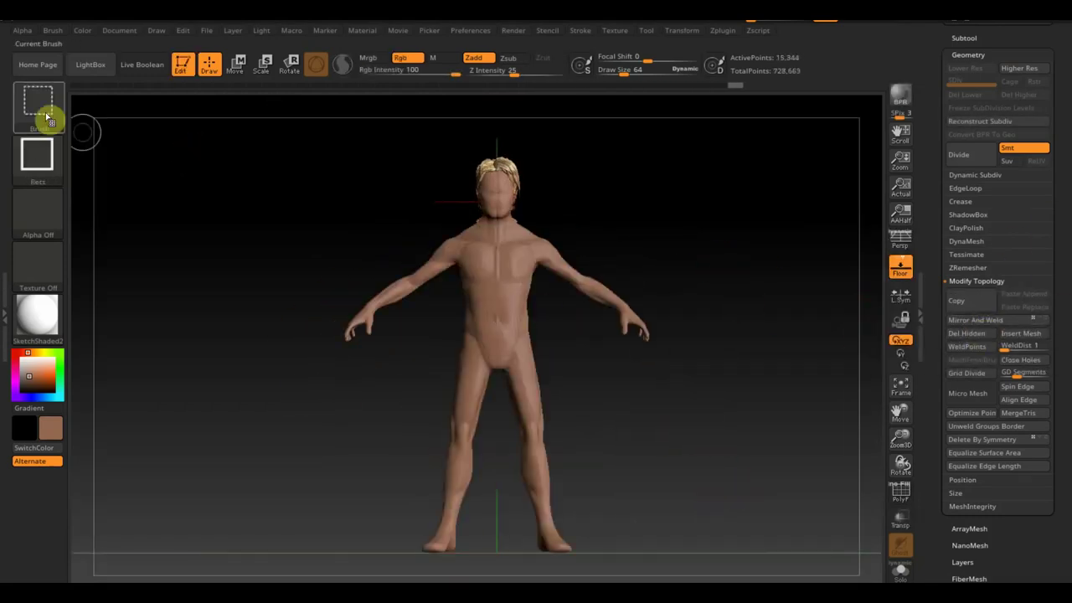
left_click_drag(426, 137, 613, 259, "ctrl+shift")
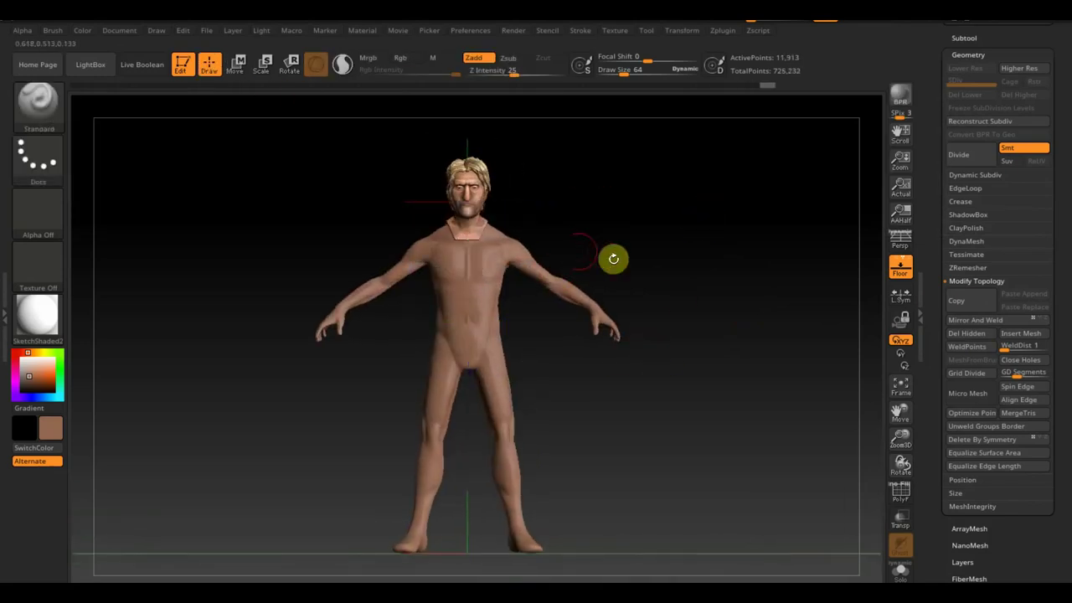
mouse_move(443, 223)
left_mouse_down()
mouse_move(455, 239)
mouse_move(474, 240)
left_mouse_up()
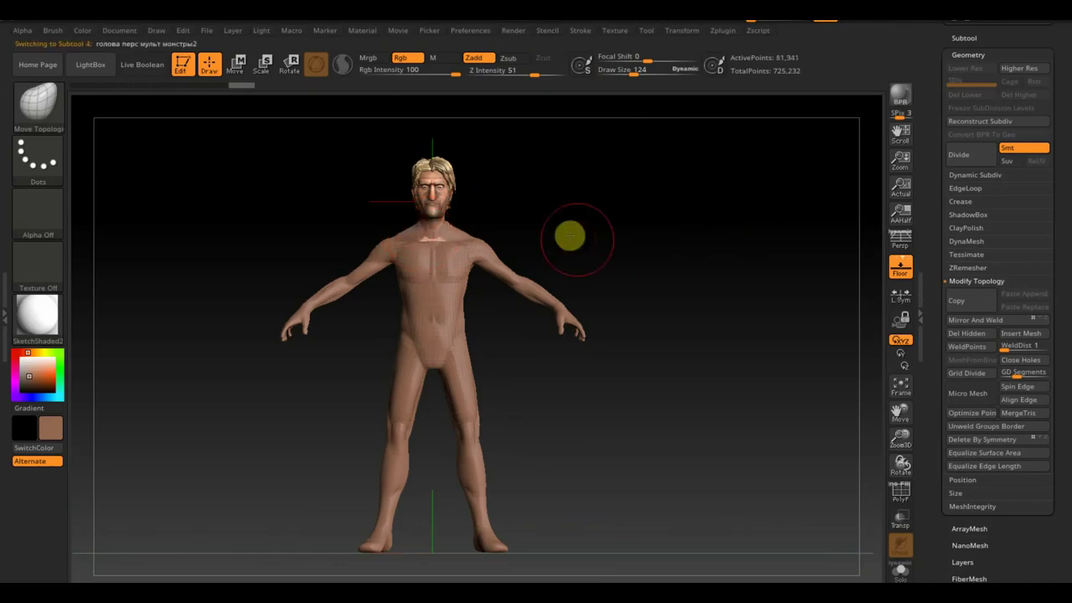
Step: Apply the SketchShaded material and place the Spotlight reference photo on the right
left_click(38, 315)
left_click(134, 352)
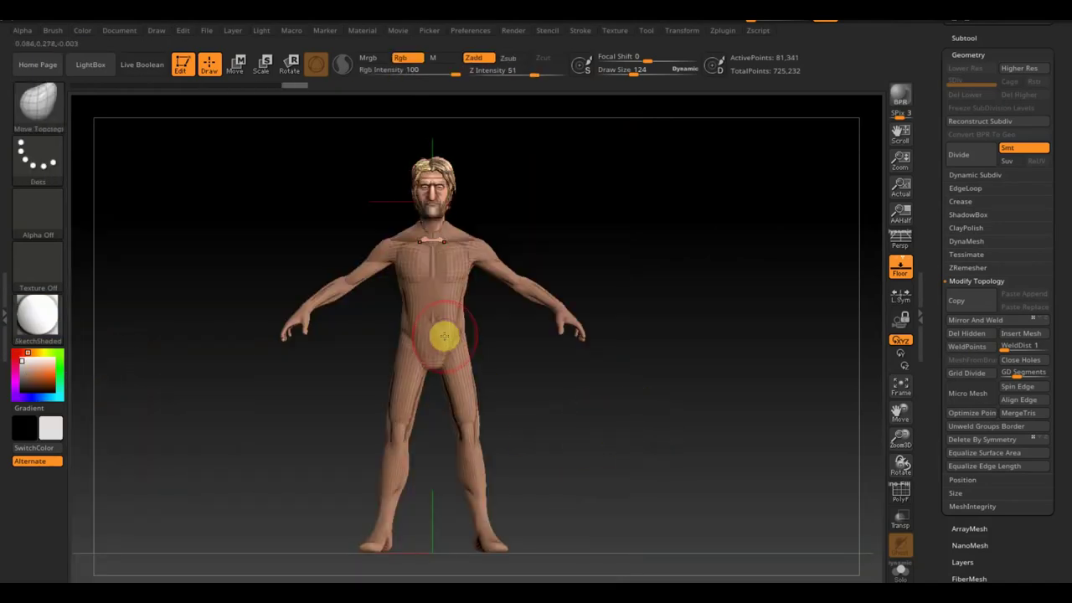
key("shift+z")
left_click_drag(575, 246, 855, 340)
key("z")
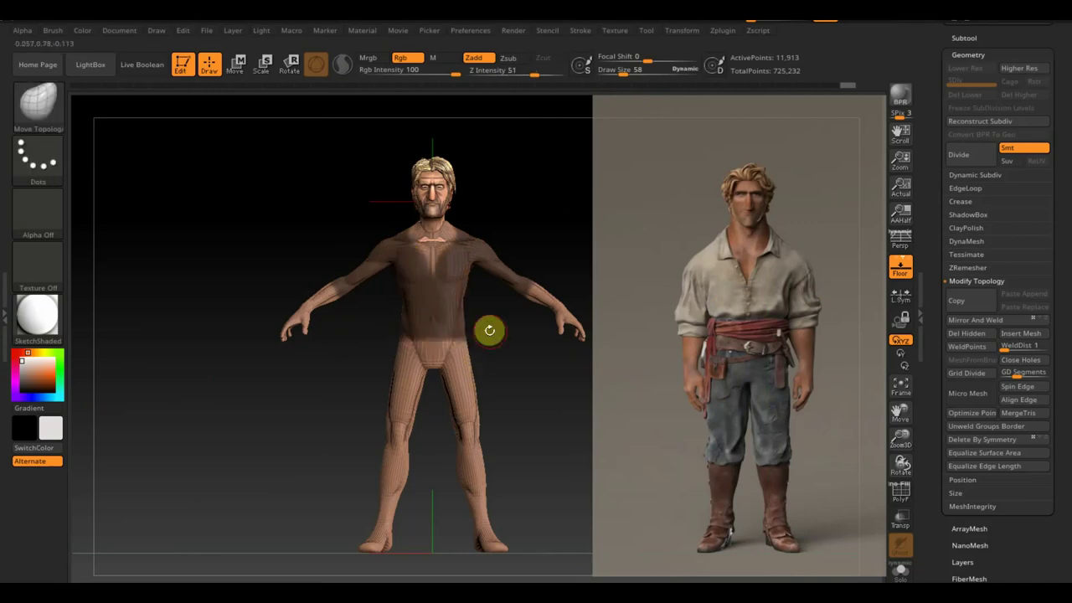
Step: Extract a shirt from the masked torso and knee-length trousers from the masked legs
mouse_move(363, 253)
left_mouse_down()
mouse_move(615, 271)
mouse_move(448, 258)
left_mouse_up()
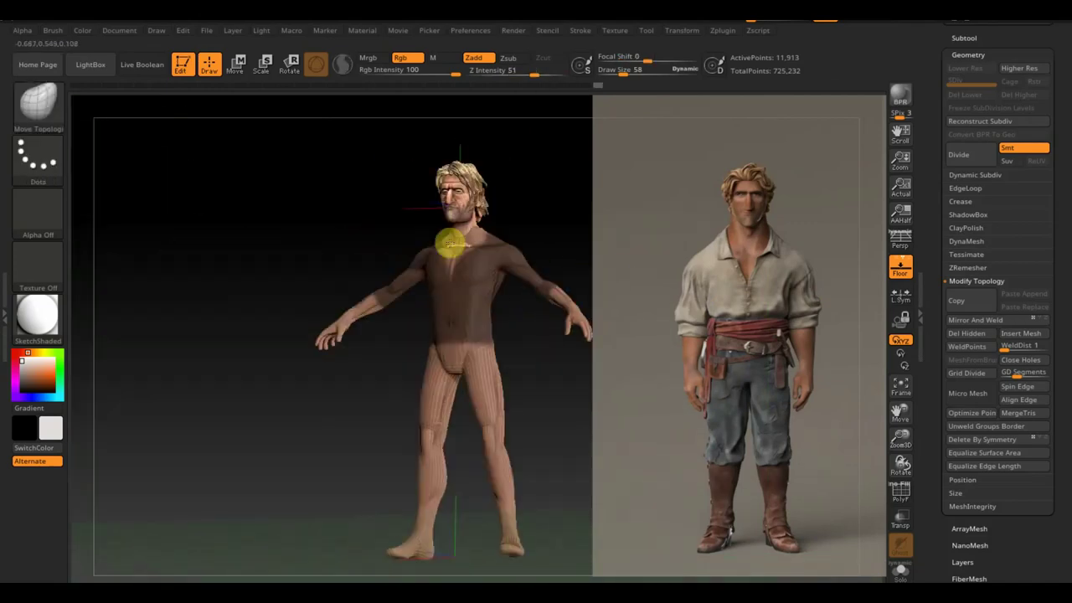
key("shift+z")
left_click(965, 38)
left_click(961, 530)
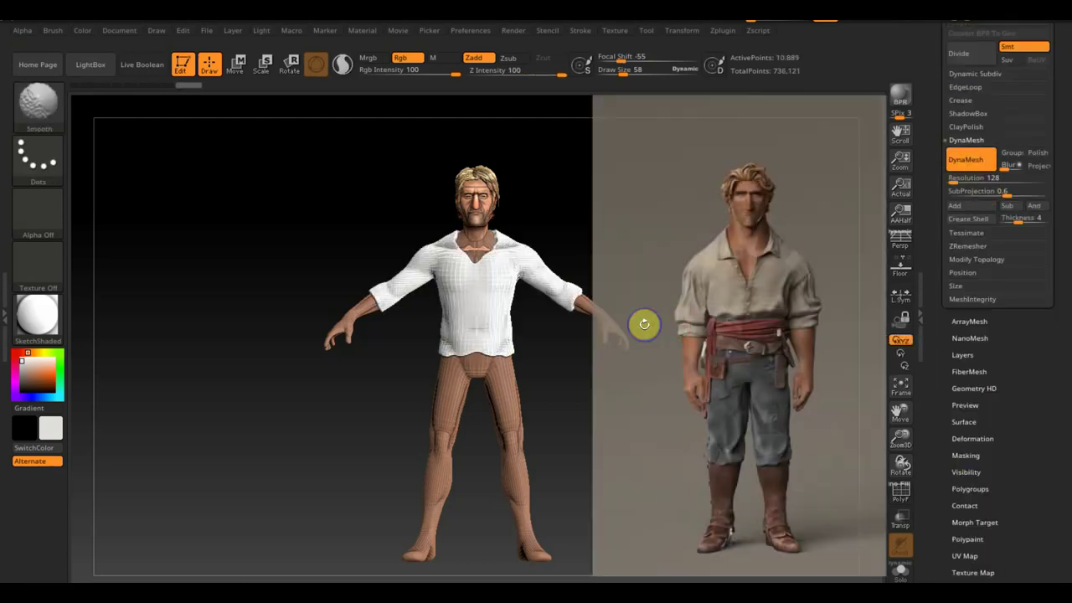
key("shift+z")
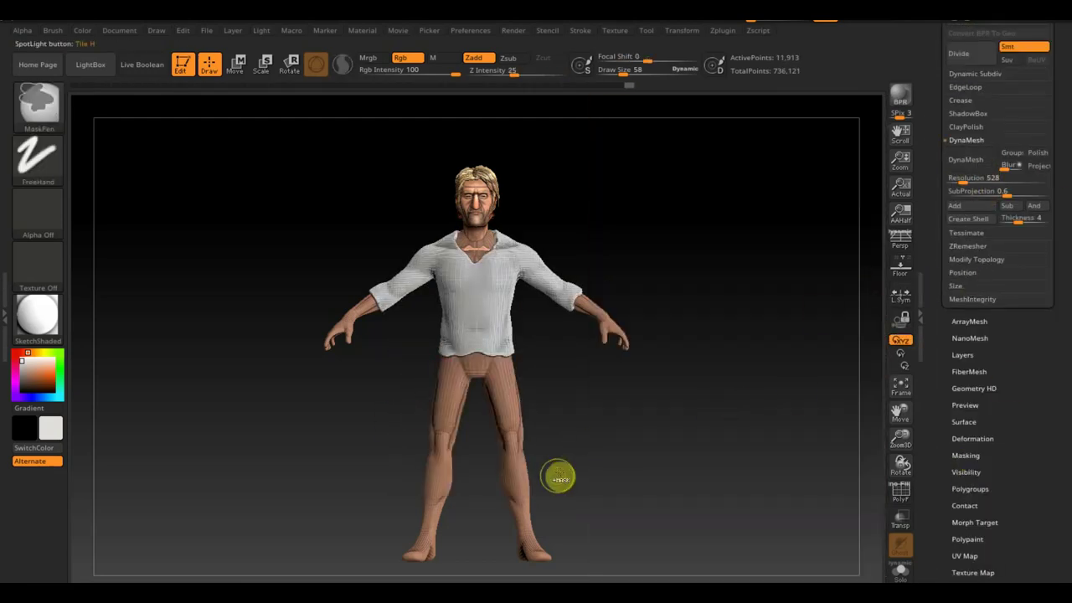
left_click(962, 560)
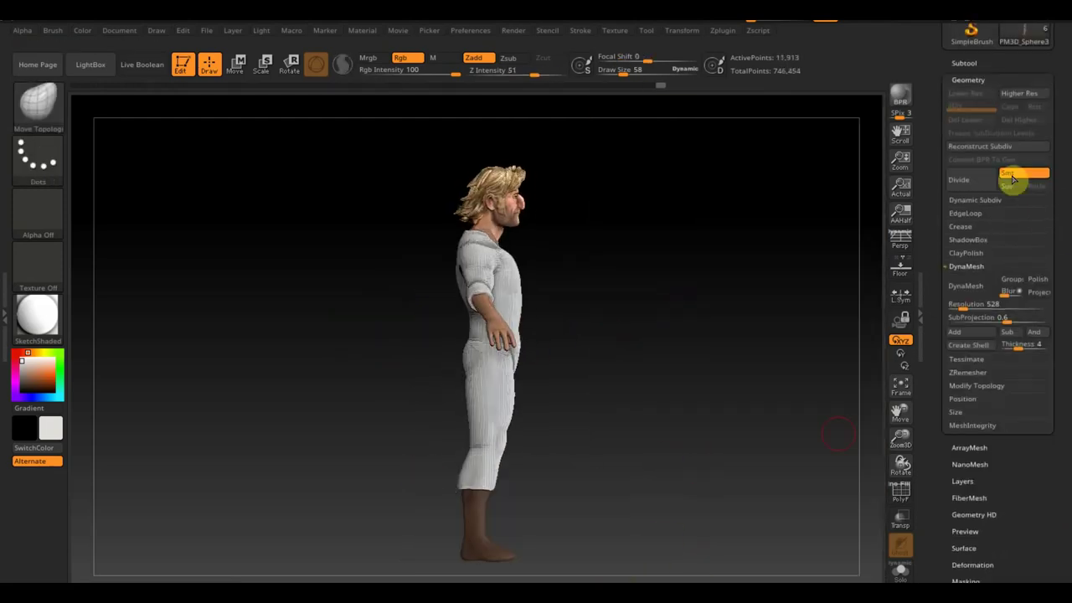
Step: Subdivide the shirt to level 4, check the boots and clothing, and select ClayBuildup
left_click(966, 330)
mouse_move(699, 433)
left_mouse_down()
mouse_move(722, 401)
mouse_move(780, 445)
mouse_move(455, 438)
mouse_move(517, 359)
left_mouse_up()
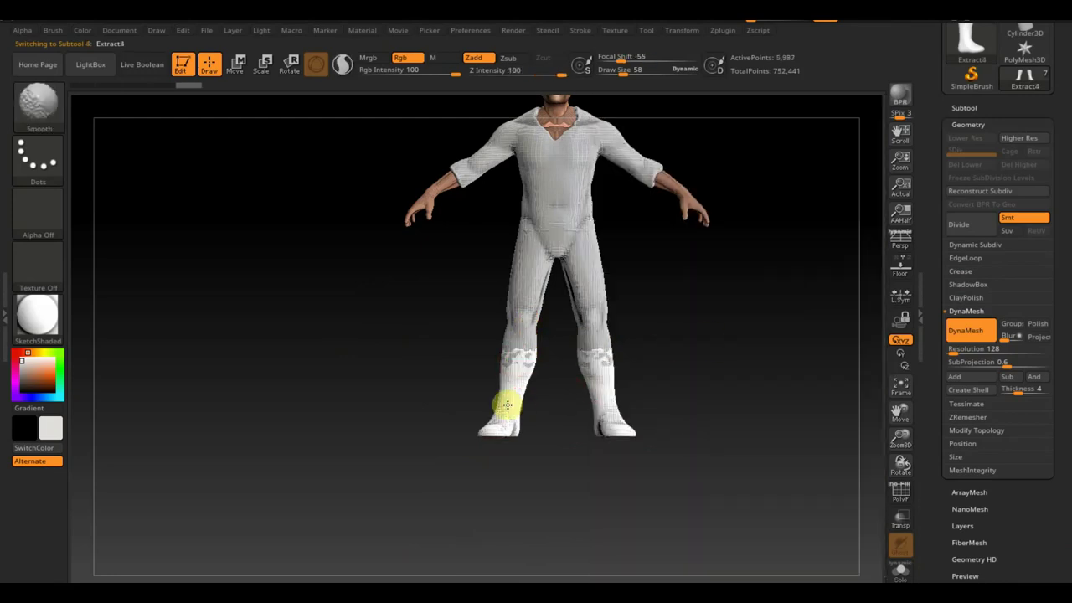
mouse_move(507, 407)
left_mouse_down()
mouse_move(493, 407)
mouse_move(534, 362)
mouse_move(491, 354)
mouse_move(525, 321)
left_mouse_up()
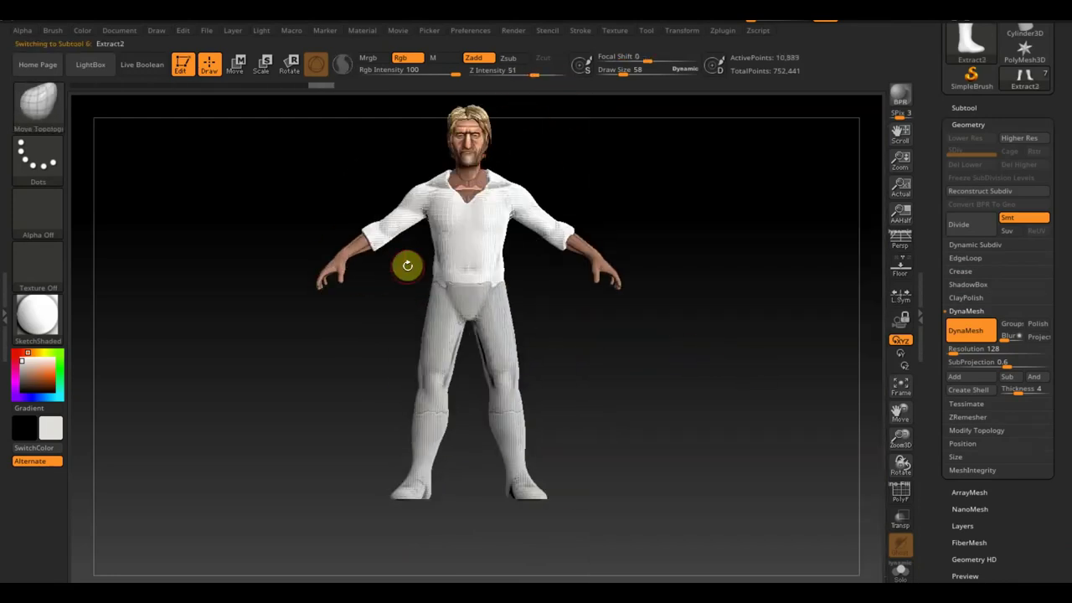
left_click(53, 30)
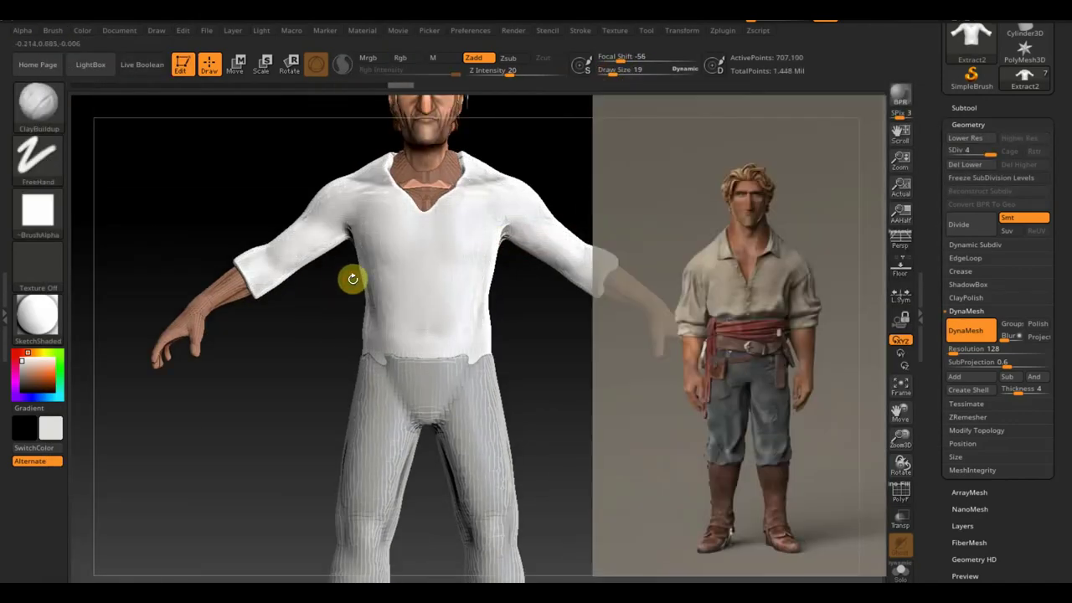
Step: Sculpt rolled sleeve cuffs and a folded waist band on the shirt, checking front and back
key("ctrl")
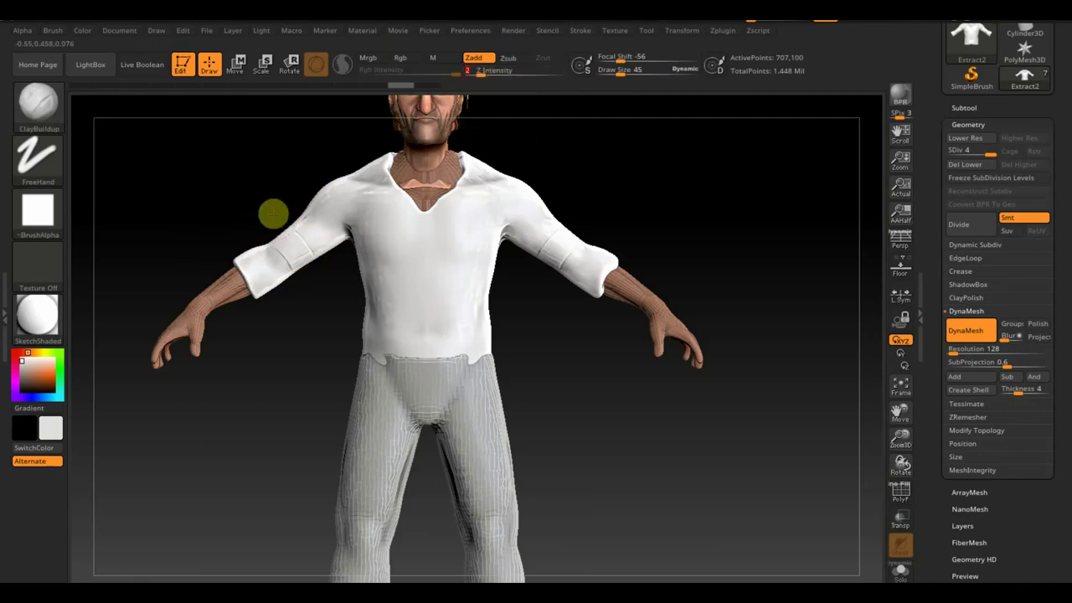
left_click_drag(273, 215, 161, 199)
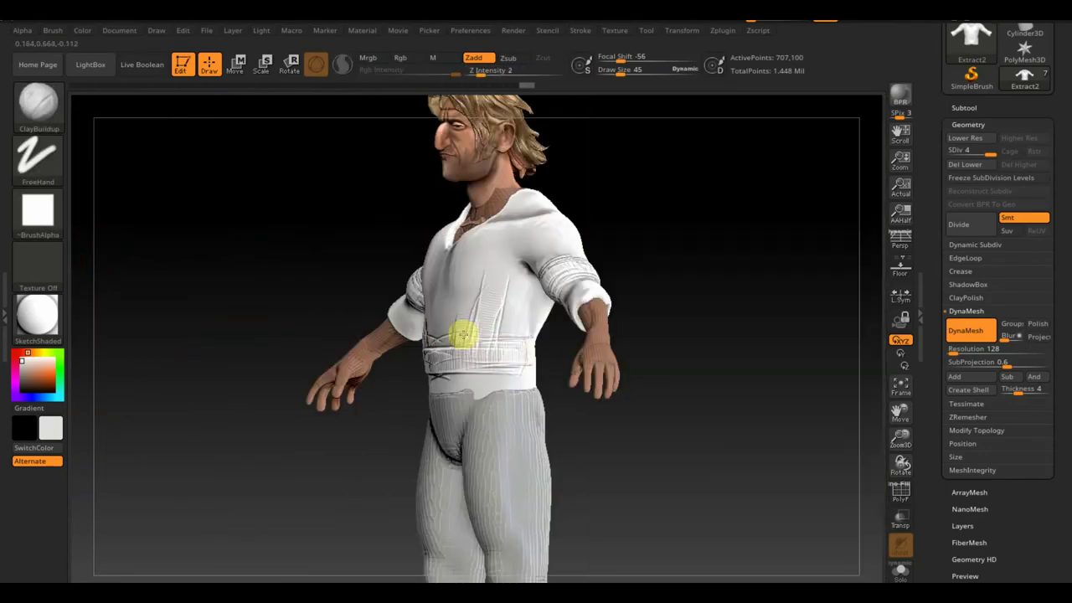
mouse_move(462, 334)
right_mouse_down()
mouse_move(678, 393)
mouse_move(542, 346)
right_mouse_up()
mouse_move(490, 315)
right_mouse_down()
mouse_move(726, 323)
mouse_move(383, 299)
right_mouse_up()
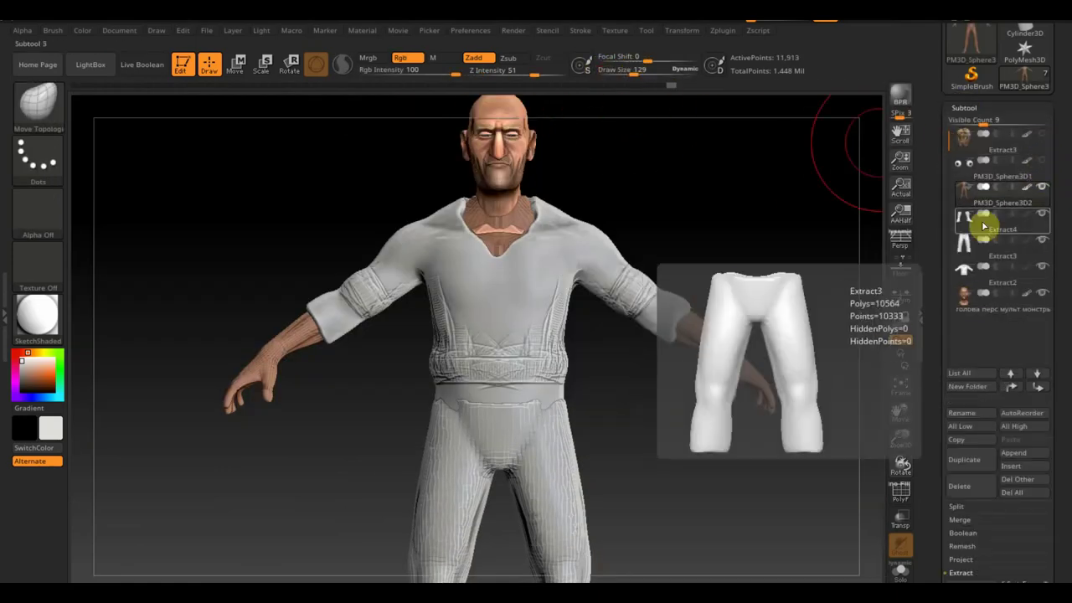
Step: Inspect the shirt collar with the head hidden, then undo to the earlier head-positioning state
left_click(1043, 295)
mouse_move(586, 206)
right_mouse_down()
mouse_move(455, 192)
mouse_move(591, 208)
mouse_move(471, 210)
mouse_move(586, 210)
right_mouse_up()
left_click(1041, 293)
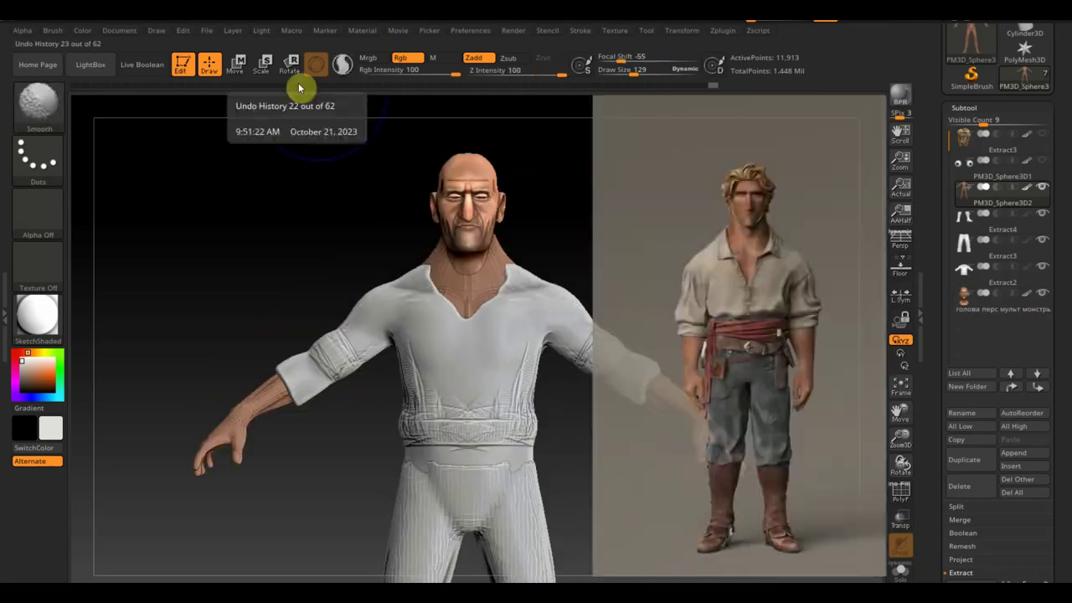
left_click(298, 83)
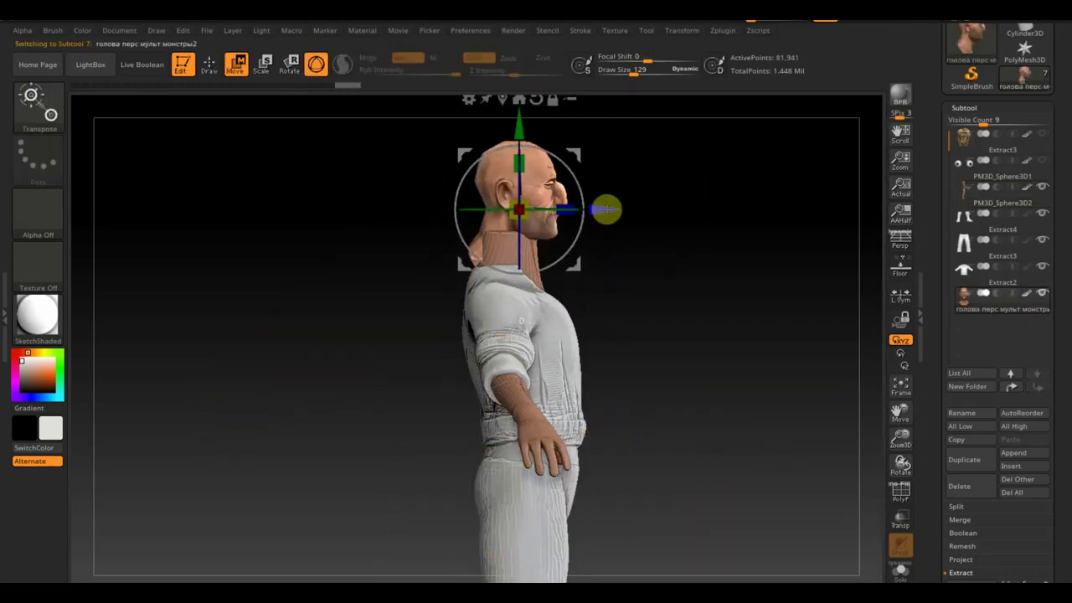
key("ctrl+shift+z")
mouse_move(527, 248)
right_mouse_down()
mouse_move(637, 318)
mouse_move(575, 247)
mouse_move(665, 211)
mouse_move(419, 261)
mouse_move(646, 234)
right_mouse_up()
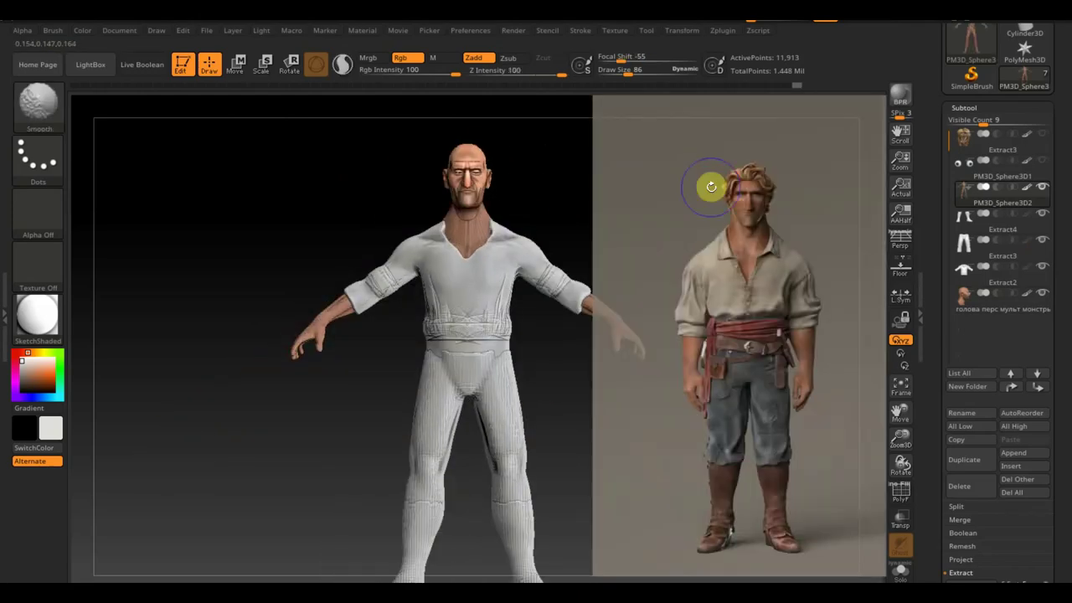
Step: Select the shirt and mask a deep V-neck collar area around the neckline
left_click(436, 228, "alt")
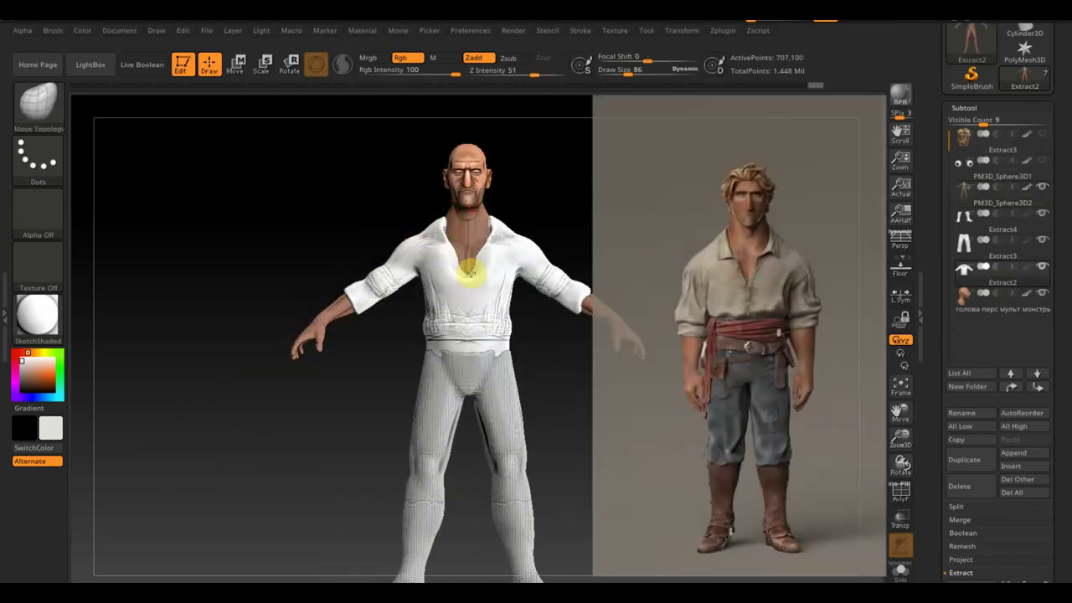
right_click_drag(471, 271, 469, 273)
mouse_move(530, 225)
right_mouse_down()
mouse_move(514, 204)
mouse_move(402, 186)
mouse_move(482, 232)
mouse_move(419, 297)
right_mouse_up()
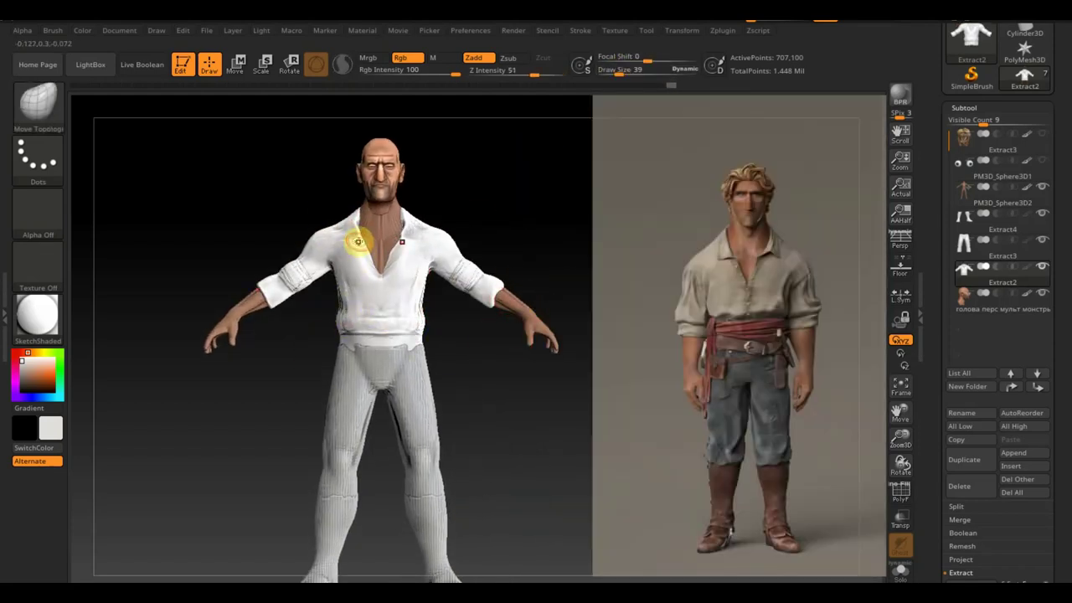
right_click_drag(358, 240, 531, 192)
Step: Extract the masked collar as its own piece and inspect it from several angles
left_click_drag(1007, 577, 1008, 498)
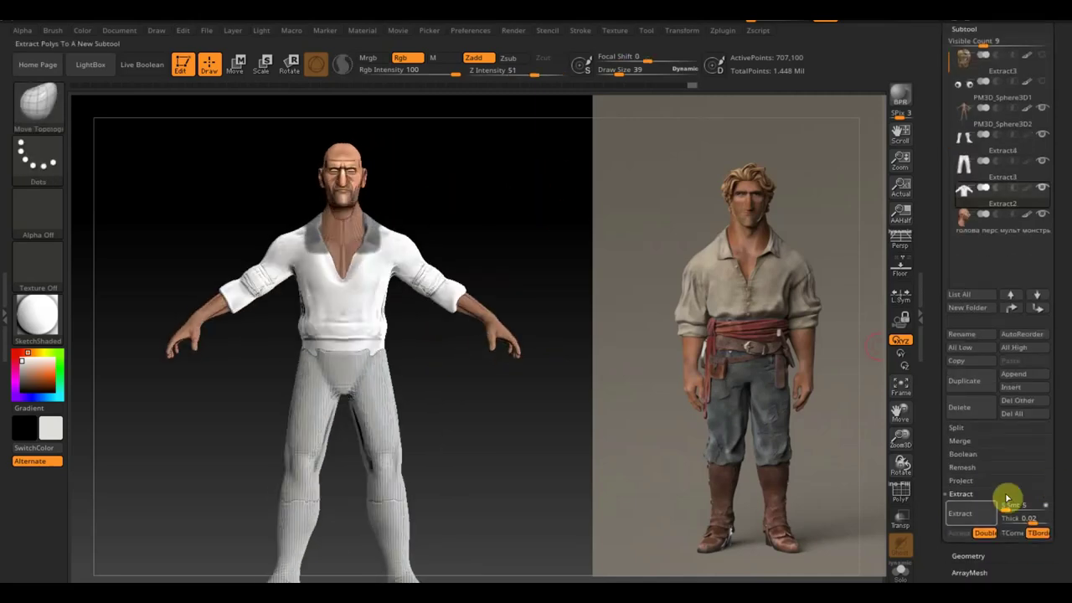
left_click(946, 542)
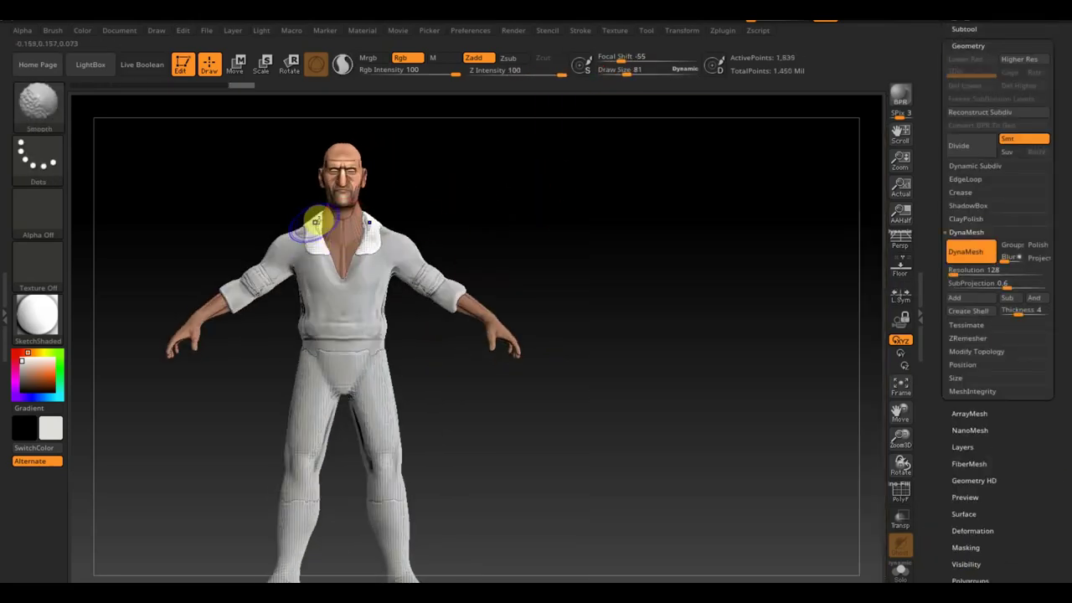
right_click_drag(319, 218, 364, 237)
right_click_drag(509, 215, 378, 246, "alt")
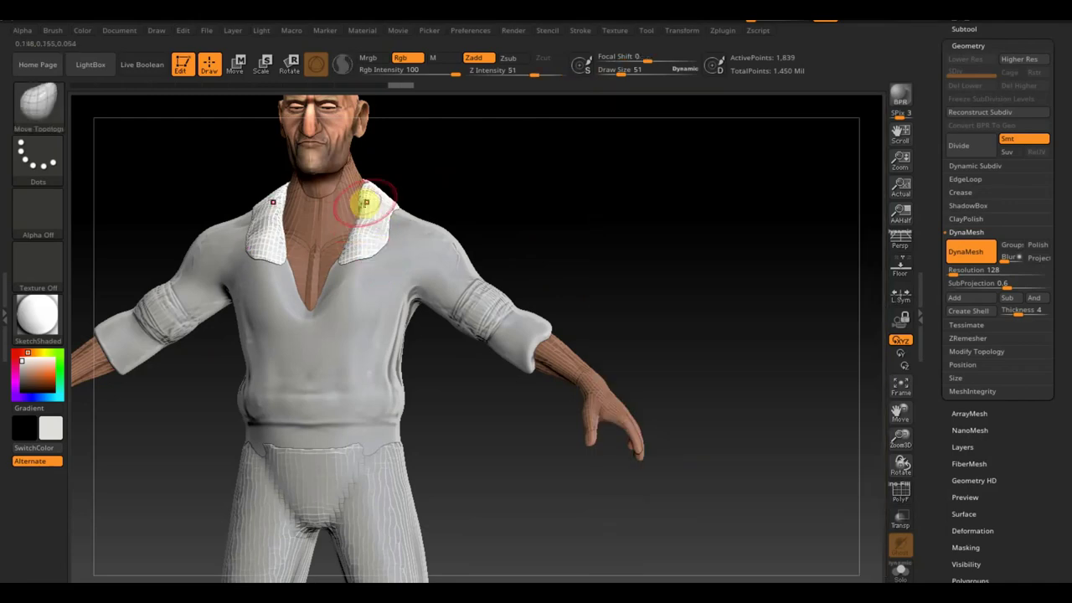
right_click_drag(283, 244, 365, 240)
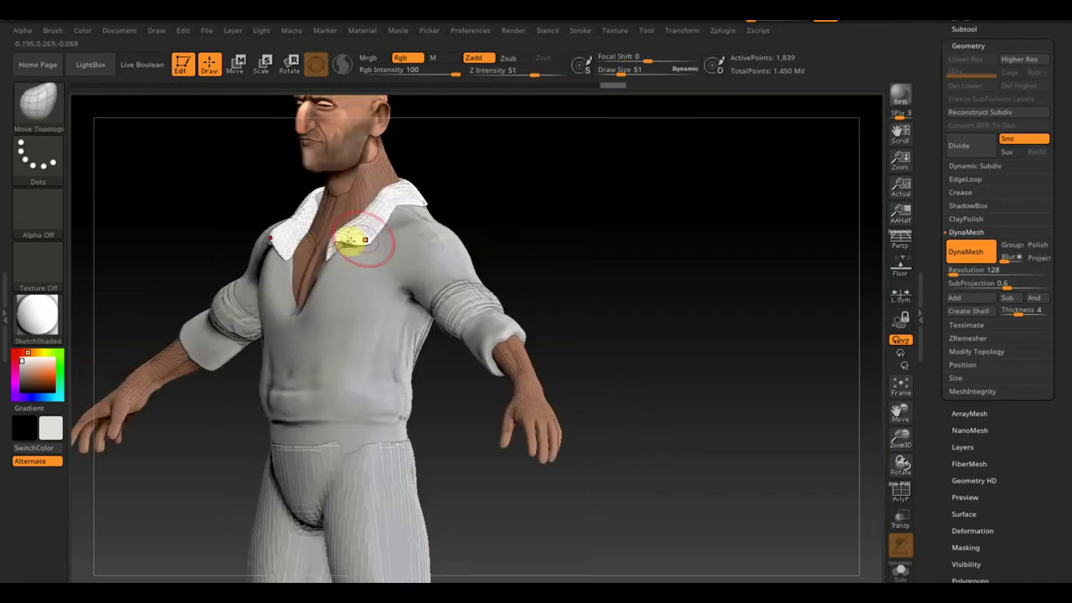
right_click_drag(317, 192, 343, 220)
mouse_move(261, 262)
right_mouse_down()
mouse_move(562, 306)
mouse_move(328, 172)
right_mouse_up()
right_click_drag(477, 210, 567, 187, "shift")
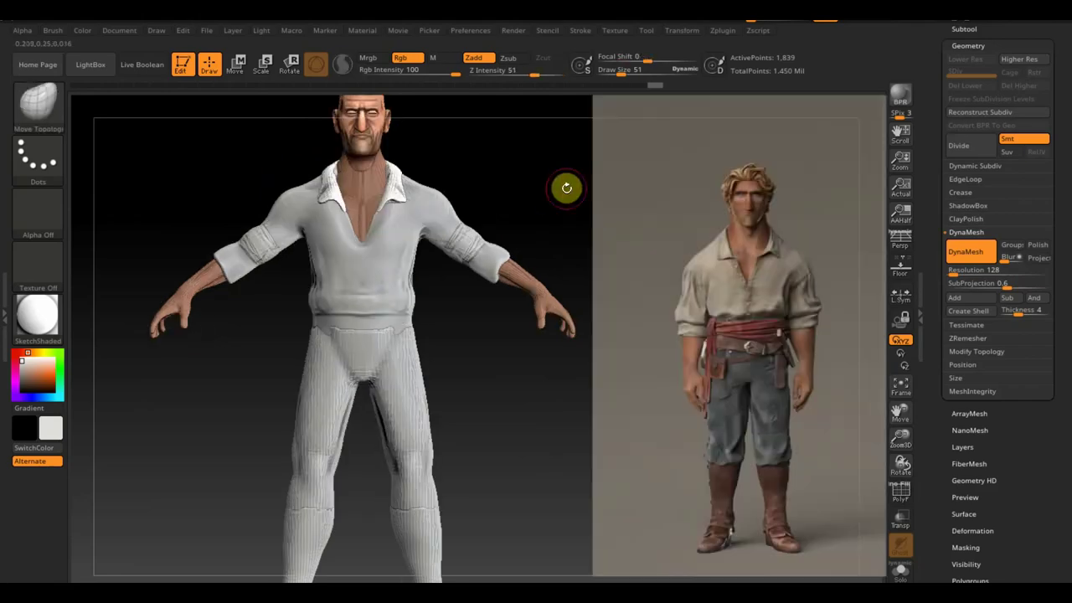
Step: Smooth the collar area on the shirt with brush size about 65
left_click(259, 240, "alt")
mouse_move(263, 243)
right_mouse_down("ctrl")
mouse_move(268, 287)
mouse_move(299, 259)
mouse_move(223, 191)
mouse_move(306, 243)
mouse_move(302, 255)
right_mouse_up("ctrl")
right_click_drag(319, 219, 377, 167, "shift")
left_click_drag(645, 71, 626, 71)
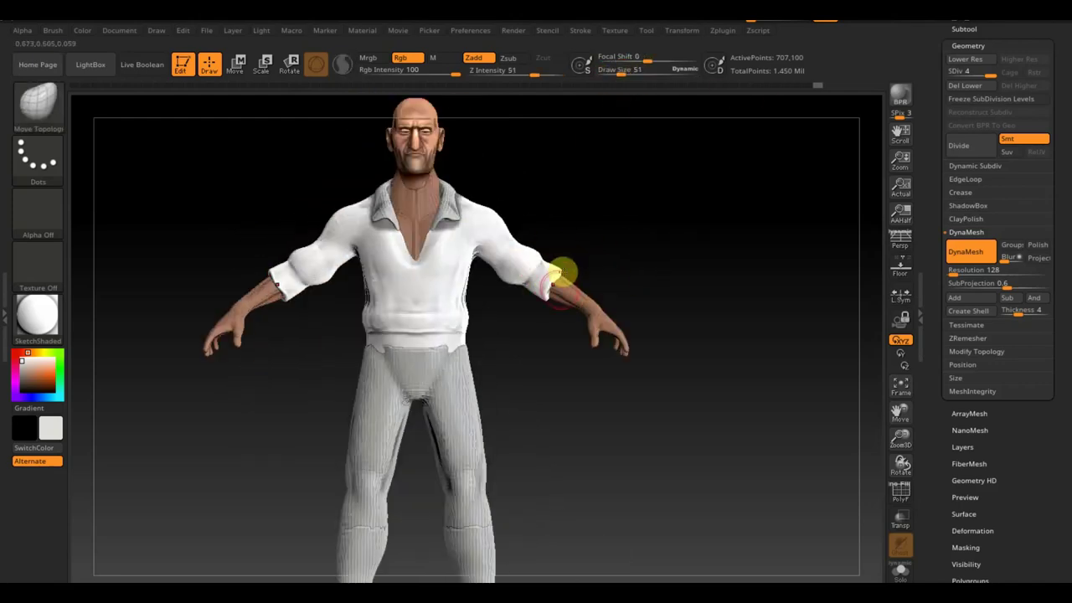
key("f")
Step: Sculpt looser, baggier folds into the trousers with the Standard brush at size 42
left_click(499, 393, "alt")
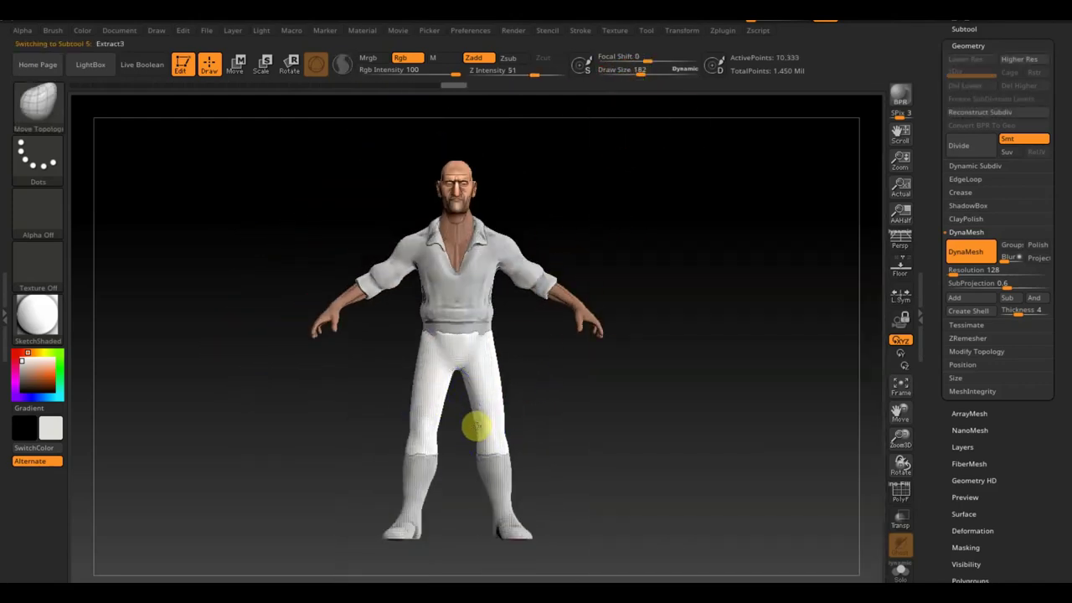
left_click(38, 100)
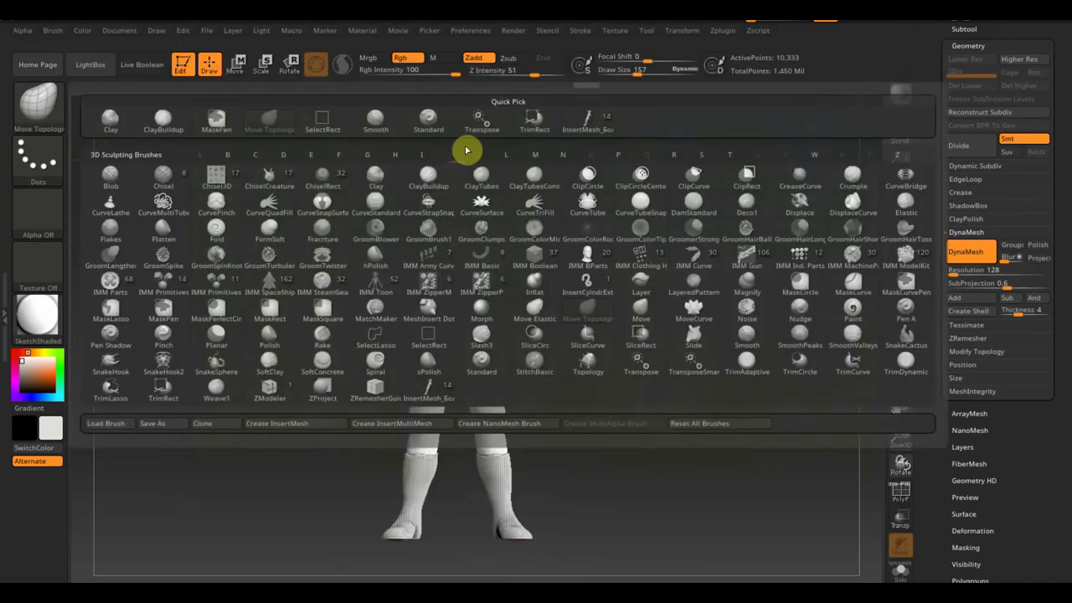
left_click(467, 149)
left_click_drag(638, 71, 620, 72)
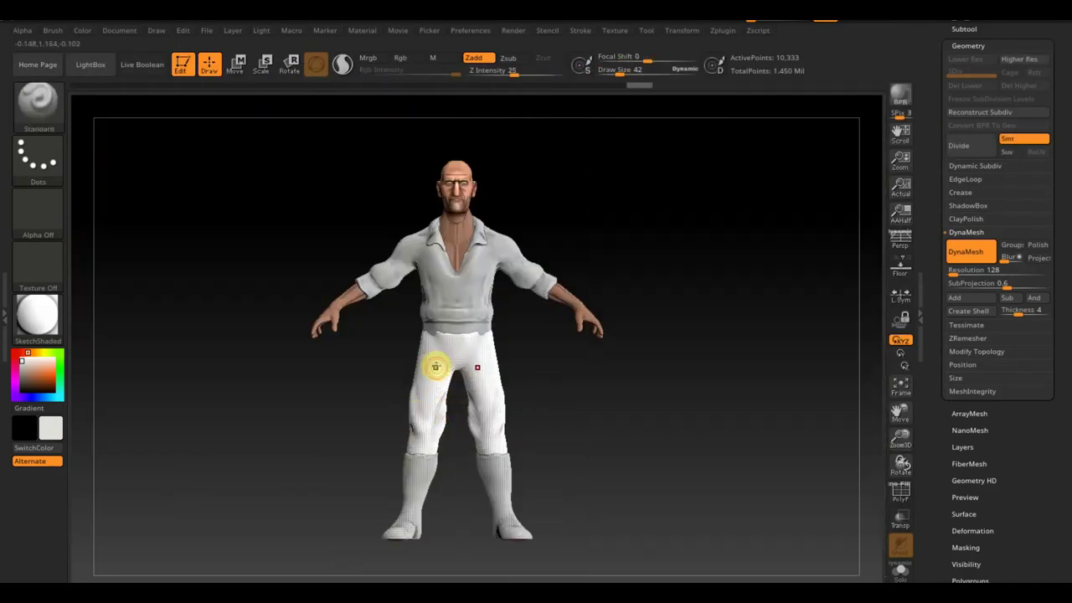
mouse_move(435, 366)
right_mouse_down()
mouse_move(424, 416)
mouse_move(463, 373)
right_mouse_up()
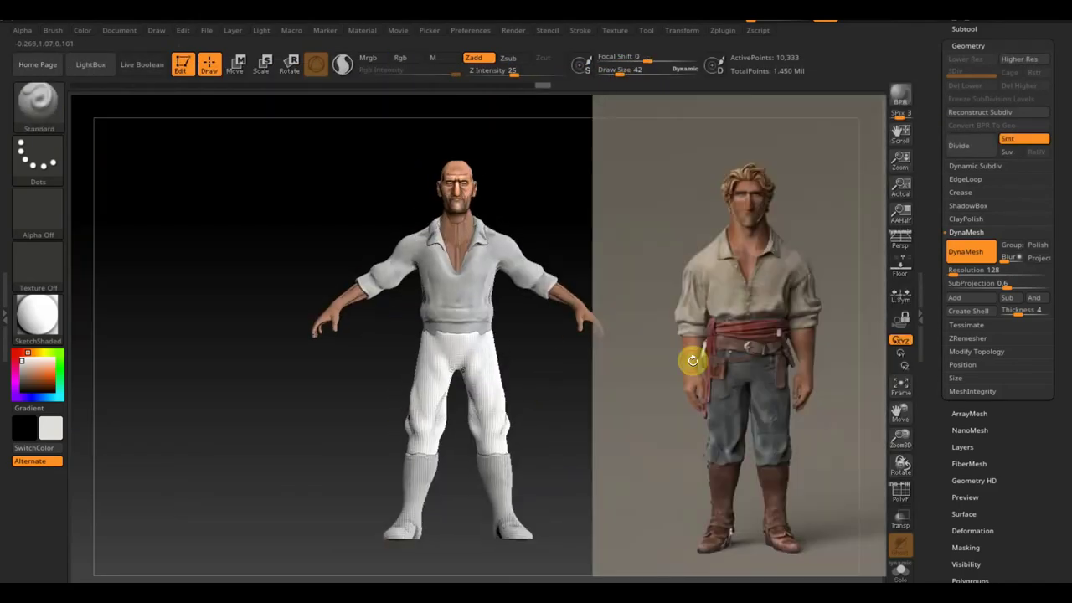
mouse_move(695, 449)
right_mouse_down()
mouse_move(681, 431)
mouse_move(491, 366)
mouse_move(578, 414)
mouse_move(469, 393)
right_mouse_up()
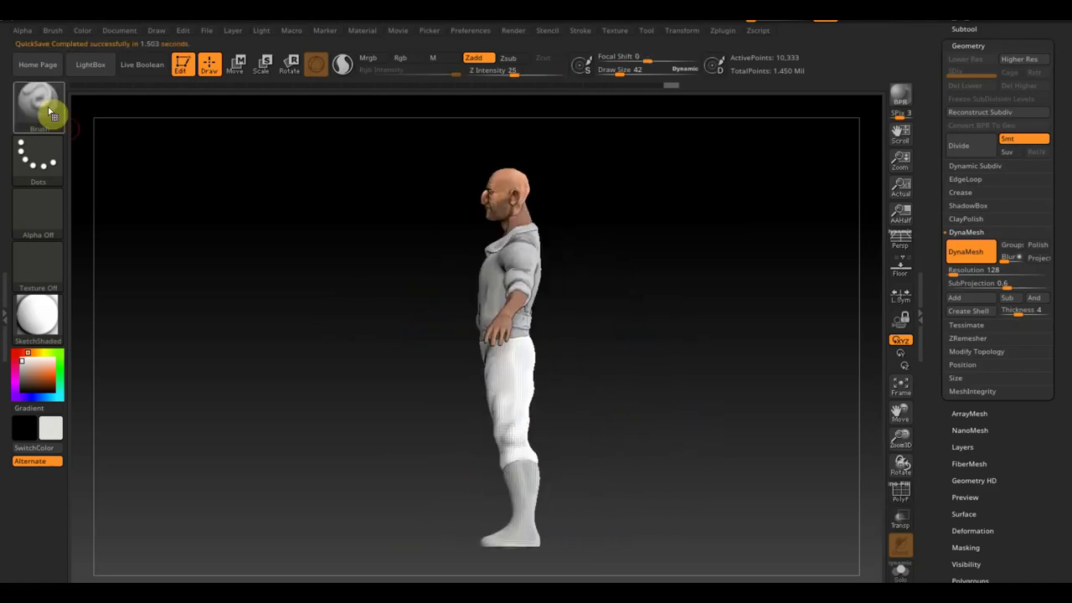
right_click_drag(537, 434, 533, 388)
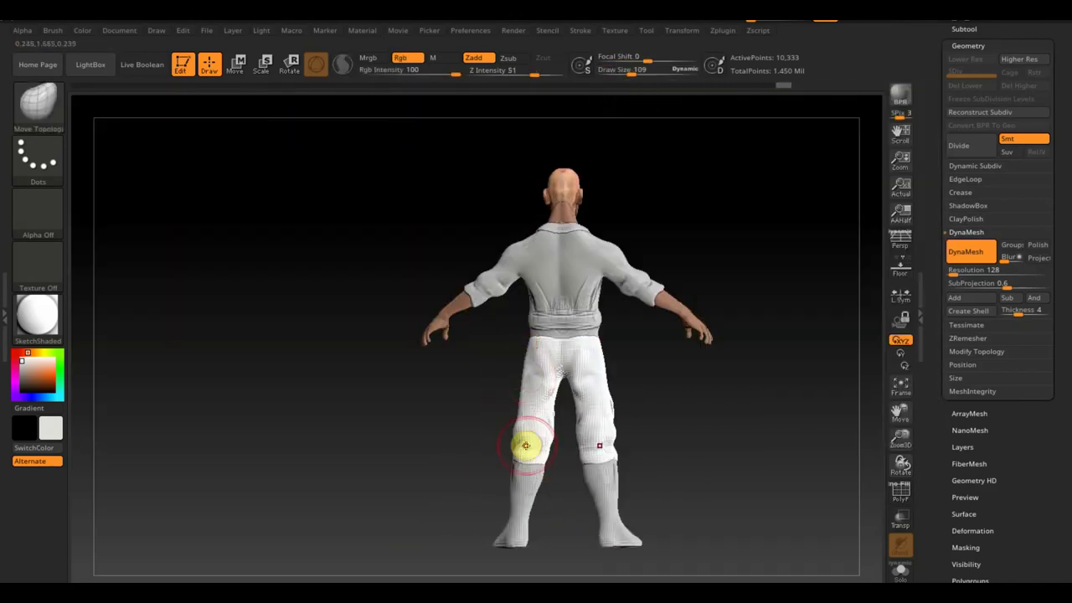
right_click_drag(526, 445, 692, 470)
Step: Adjust the head pieces with the move gizmo, then compare the figure against the reference photo
key("w")
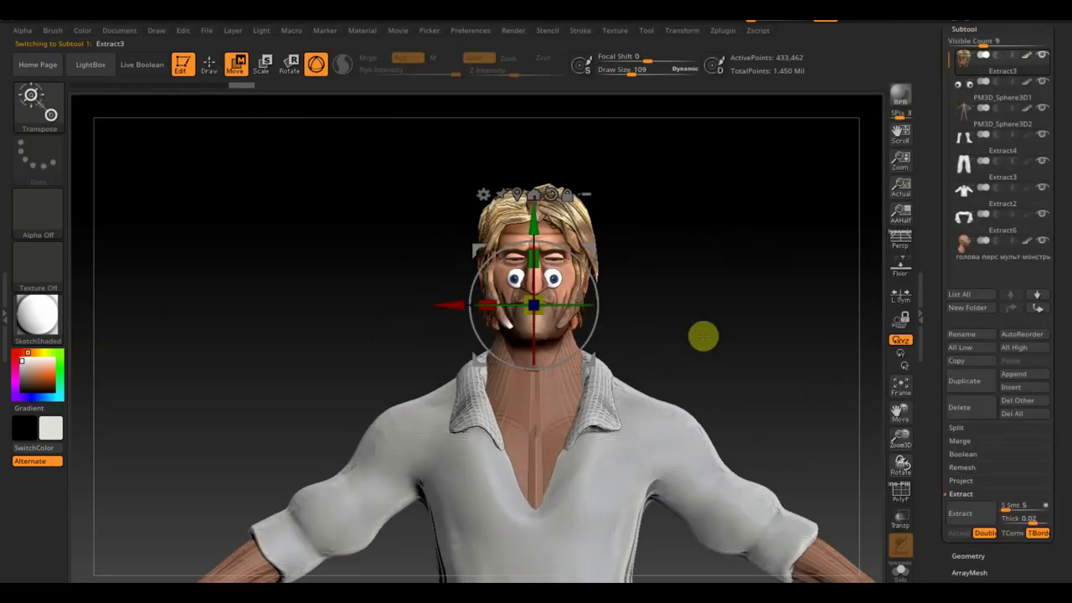
right_click_drag(704, 336, 780, 237)
mouse_move(627, 304)
right_mouse_down()
mouse_move(606, 263)
mouse_move(519, 188)
mouse_move(598, 261)
mouse_move(558, 215)
mouse_move(807, 220)
right_mouse_up()
left_click(520, 188, "alt")
left_click(209, 65)
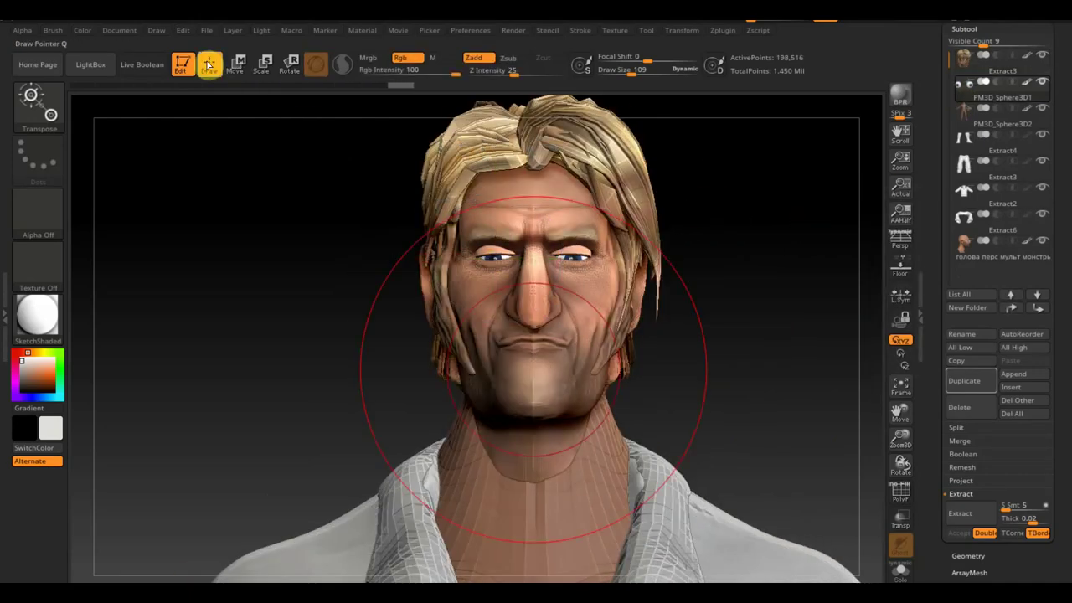
right_click_drag(735, 287, 620, 469, "alt")
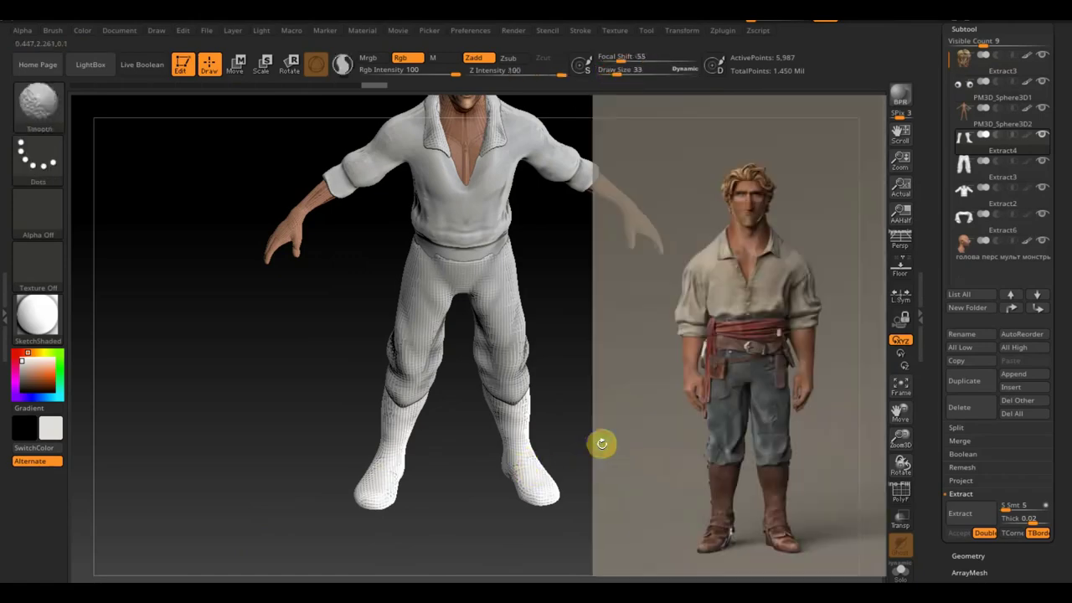
mouse_move(606, 407)
right_mouse_down()
mouse_move(538, 271)
mouse_move(510, 402)
mouse_move(442, 365)
mouse_move(531, 374)
right_mouse_up()
key("shift+z")
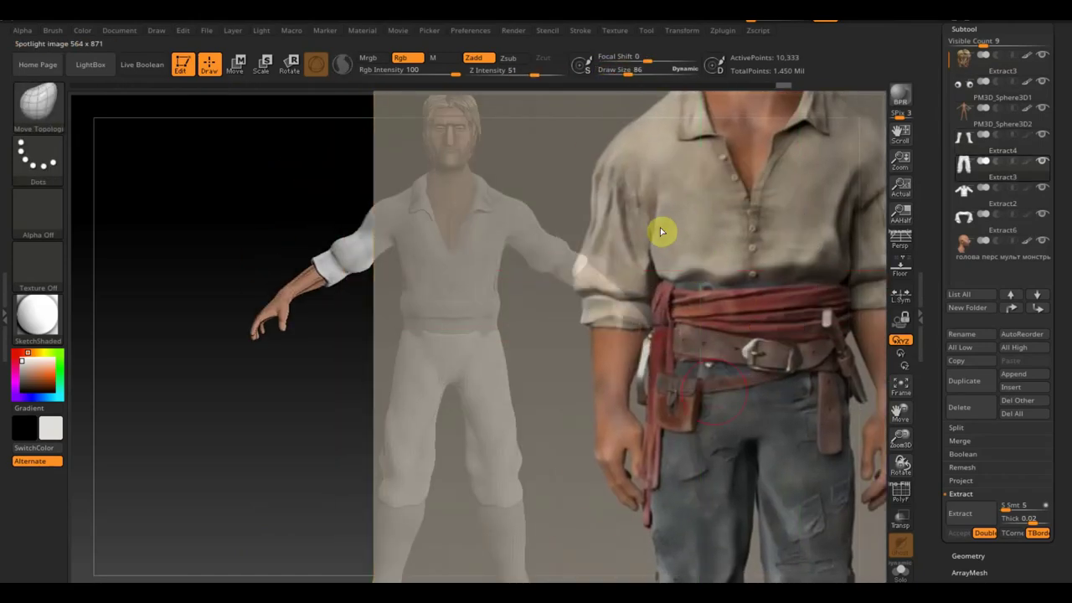
key("shift+z")
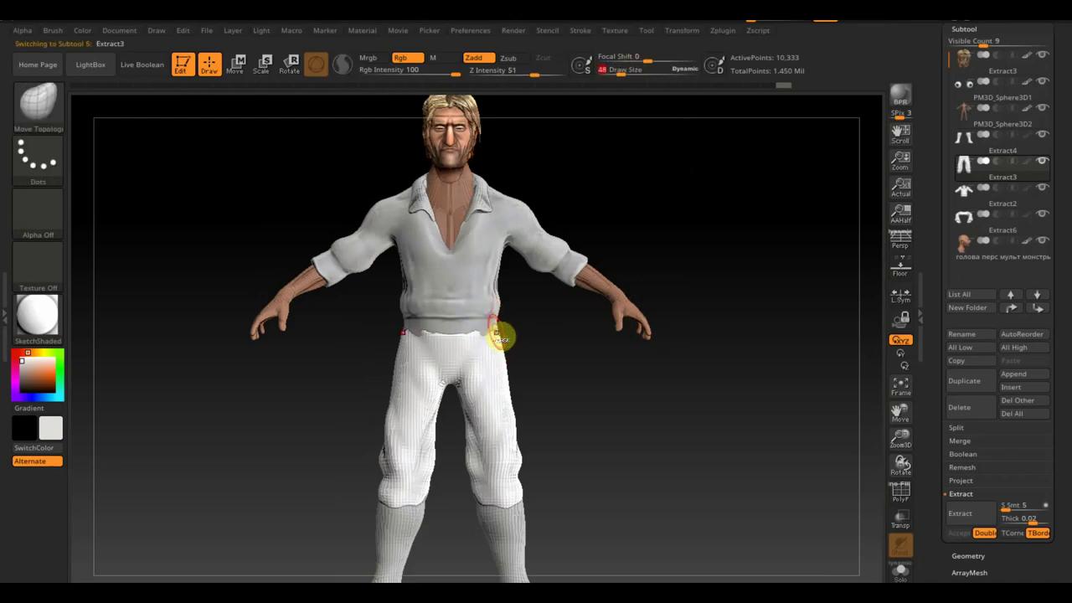
Step: Extract the masked waist band as a new sash piece and DynaMesh it
right_click_drag(500, 337, 450, 355)
right_click_drag(653, 433, 754, 436)
left_click(959, 533)
left_click_drag(1036, 525, 1068, 470)
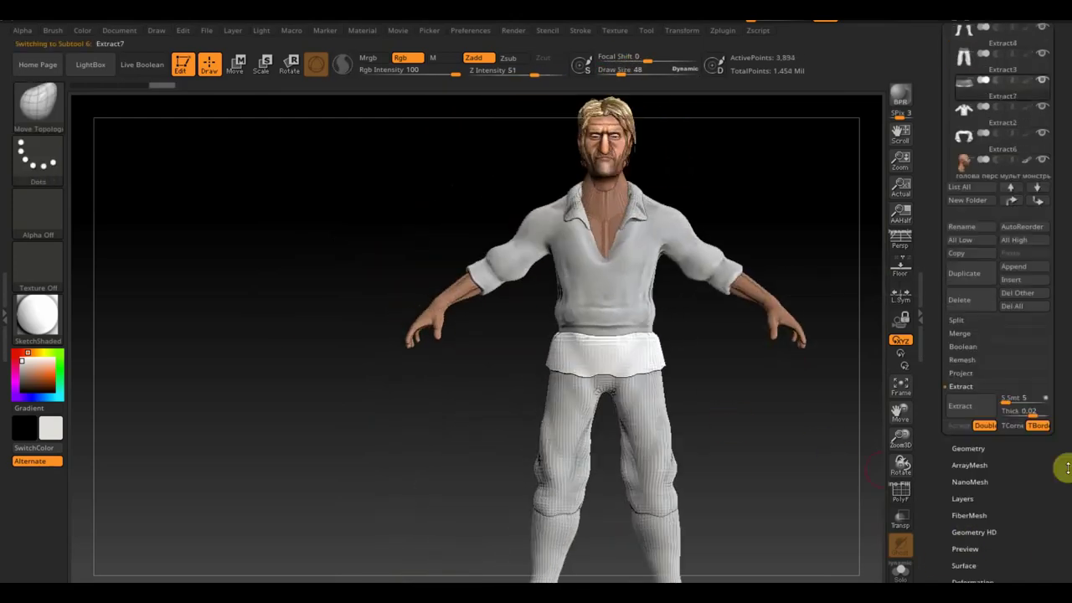
left_click(968, 449)
left_click(966, 124)
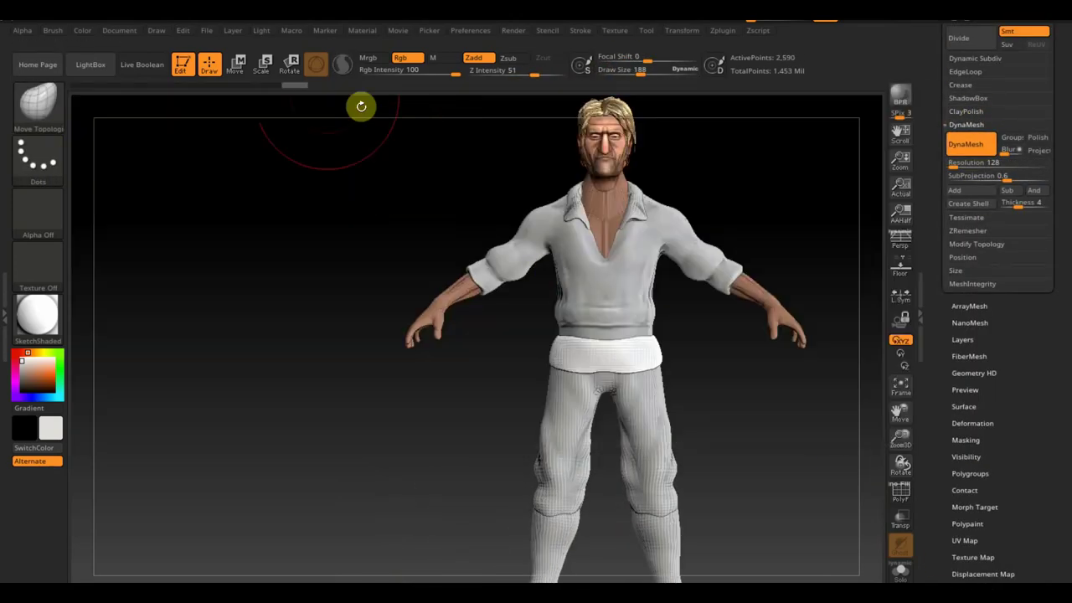
key("w")
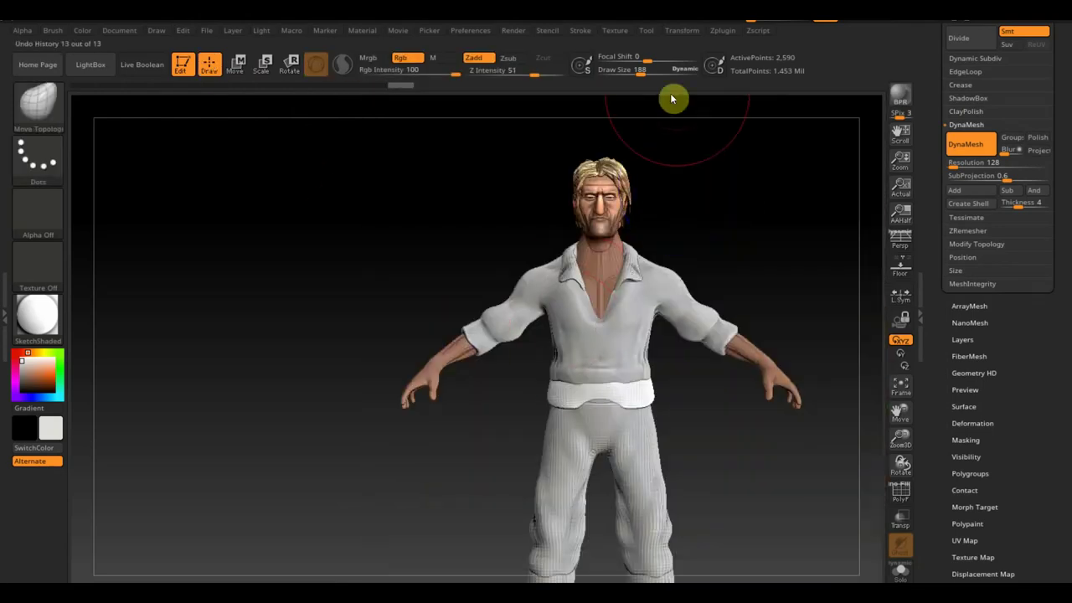
key("b")
Step: Shape the sash with the Standard brush, checking it from the side and back
left_click(382, 120)
left_click(53, 30)
mouse_move(469, 394)
right_mouse_down()
mouse_move(615, 409)
mouse_move(591, 385)
mouse_move(815, 336)
right_mouse_up()
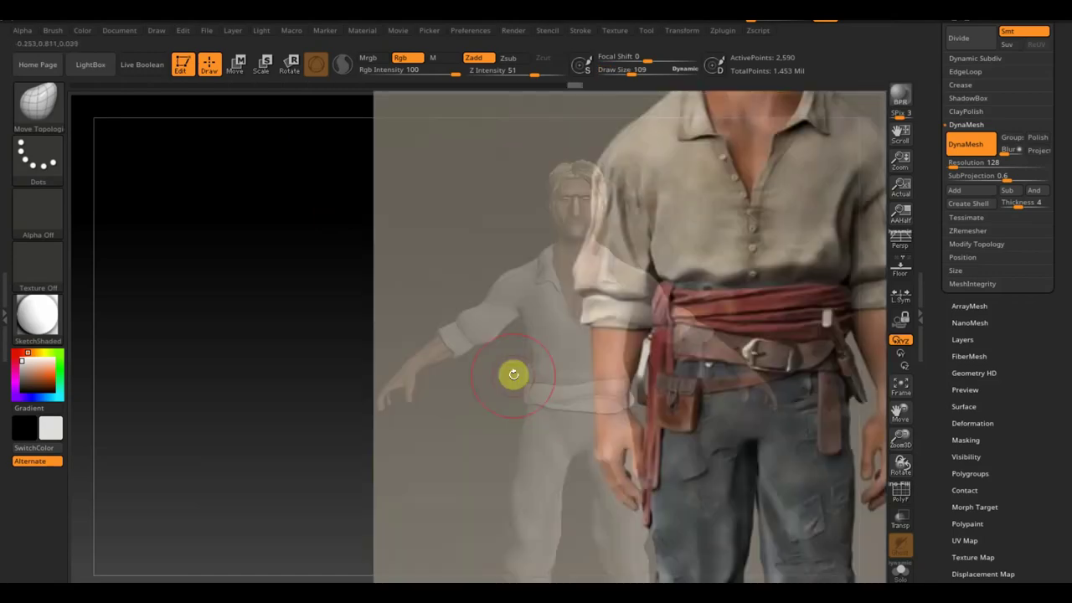
mouse_move(512, 373)
right_mouse_down()
mouse_move(378, 351)
mouse_move(699, 335)
mouse_move(504, 369)
right_mouse_up()
mouse_move(707, 364)
right_mouse_down()
mouse_move(642, 431)
mouse_move(560, 445)
mouse_move(622, 72)
right_mouse_up()
Step: Extract a masked strip at the trouser hip as a new hanging piece
left_click(560, 445, "alt")
scroll(957, 502, "up", 5)
left_click(958, 565)
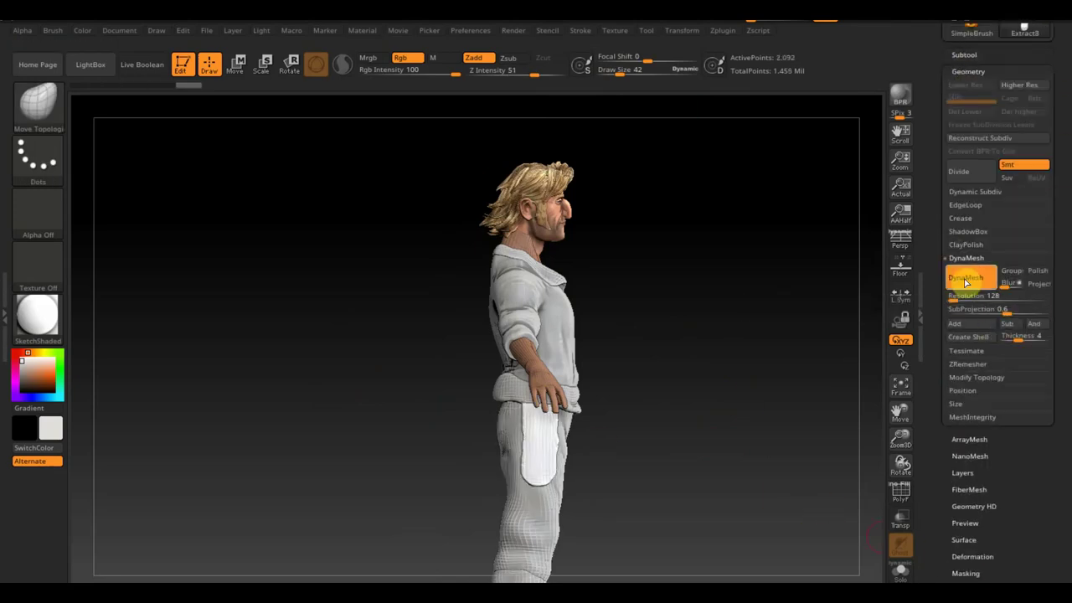
mouse_move(754, 402)
right_mouse_down()
mouse_move(727, 428)
mouse_move(730, 480)
right_mouse_up()
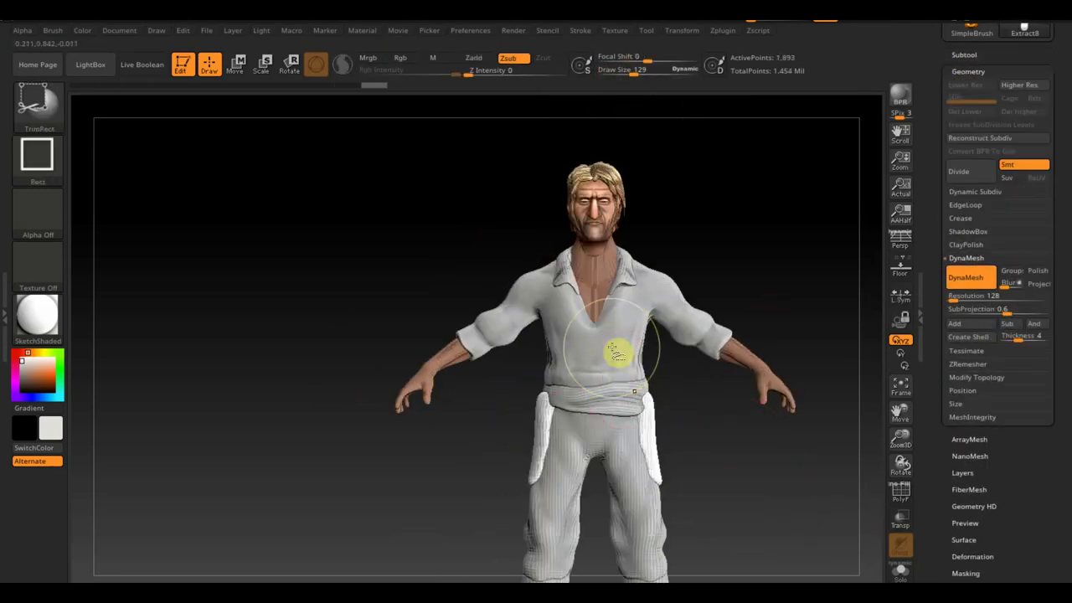
right_click_drag(636, 77, 531, 407)
Step: Shape the hanging hip strip with ClayBuildup and the move gizmo
key("b")
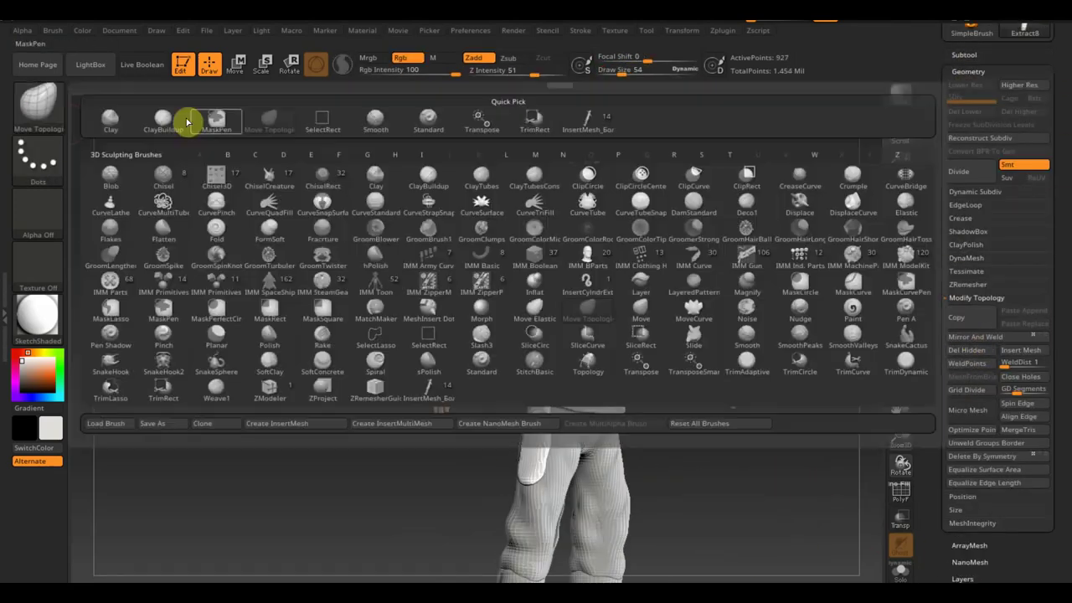
left_click(187, 120)
right_click_drag(446, 465, 518, 462)
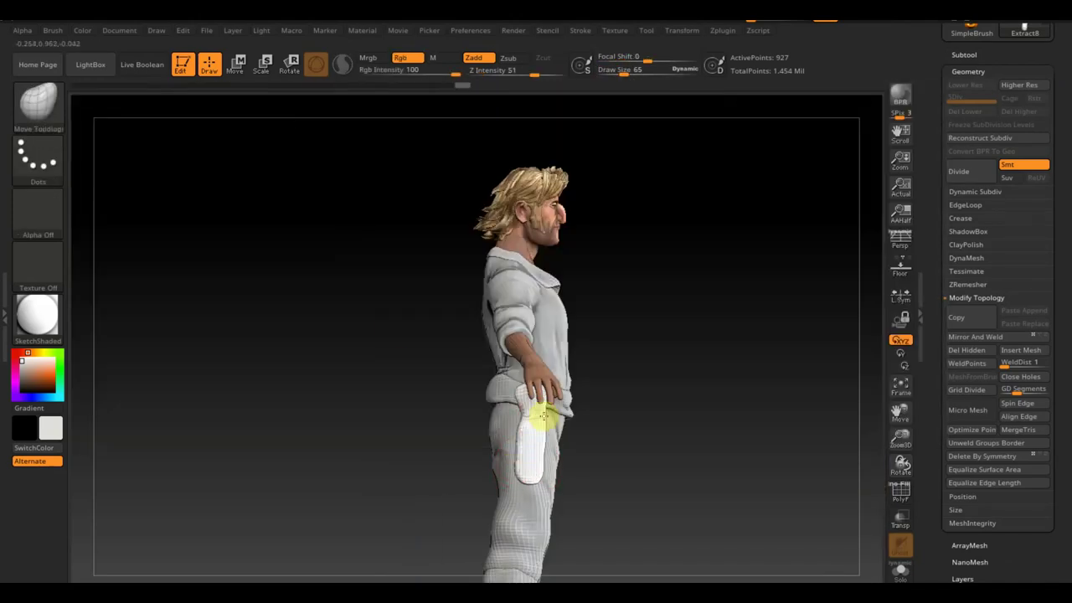
right_click_drag(549, 507, 547, 427)
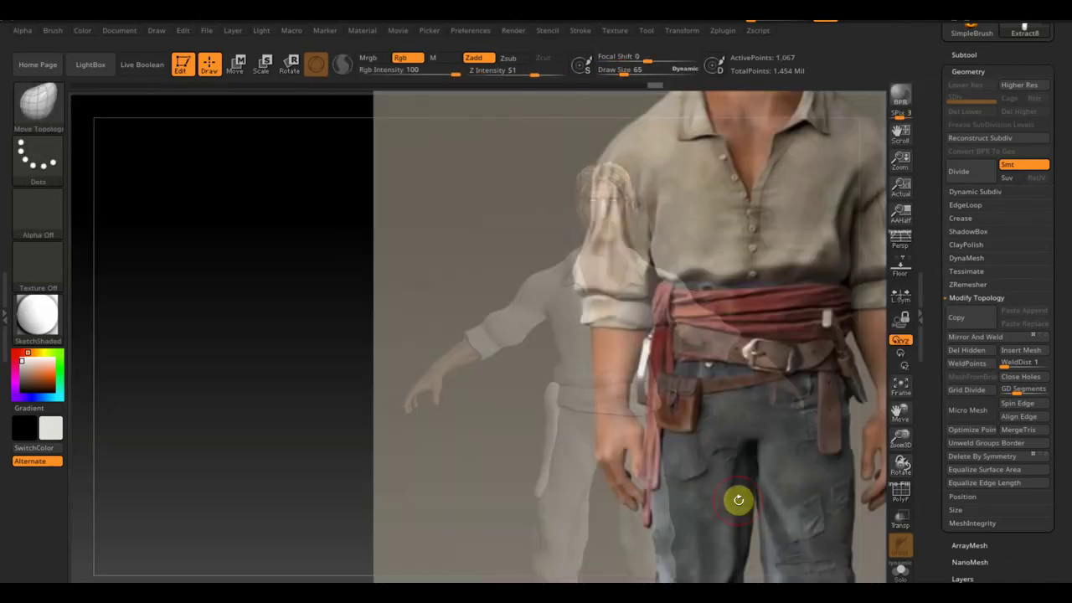
key("w")
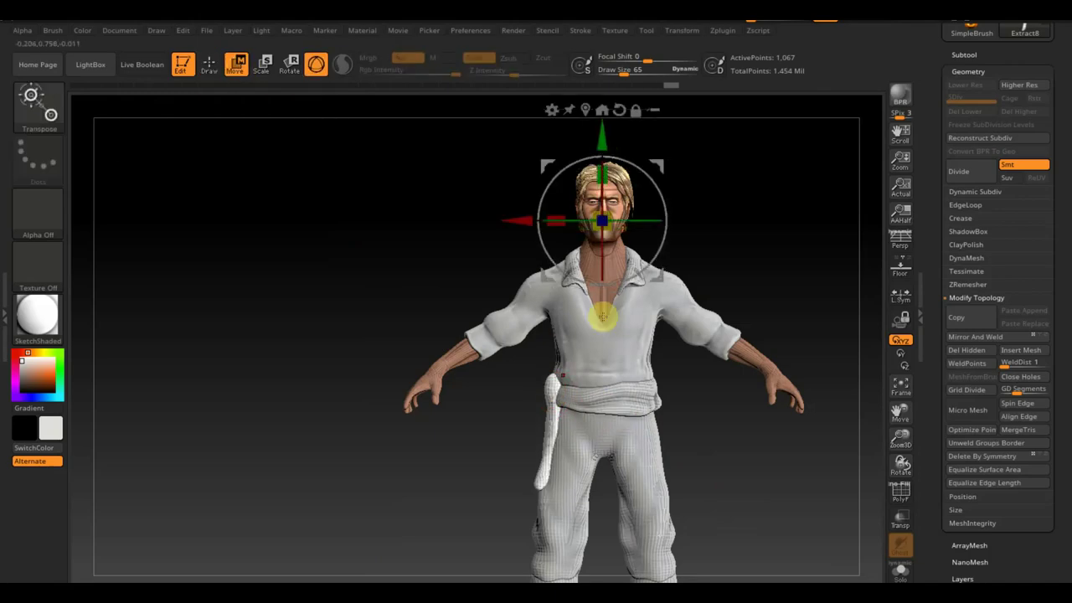
left_click(610, 402, "alt")
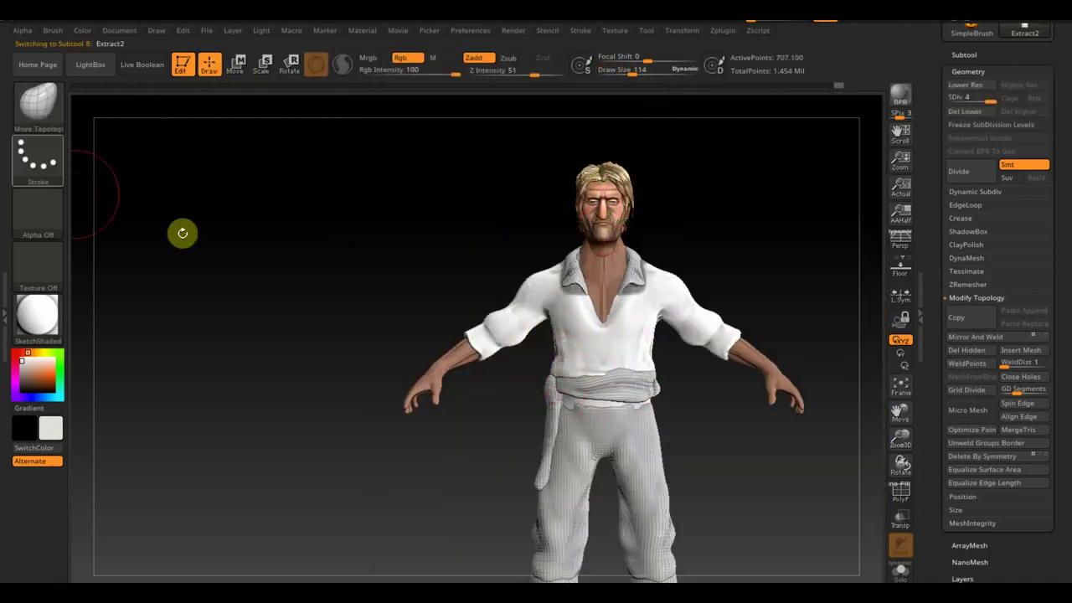
Step: Select the Extract3 belt piece and orbit around it to inspect the belt and trousers
mouse_move(579, 364)
left_mouse_down()
mouse_move(654, 351)
mouse_move(725, 363)
mouse_move(762, 343)
mouse_move(730, 332)
mouse_move(637, 346)
left_mouse_up()
key("b")
key("c")
key("b")
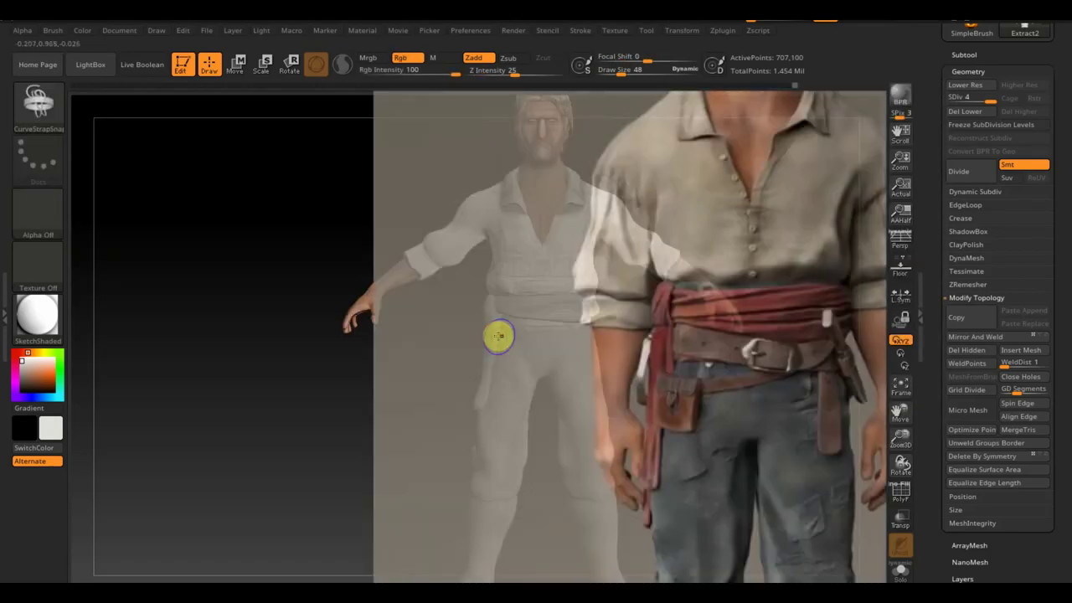
left_click(498, 335, "alt")
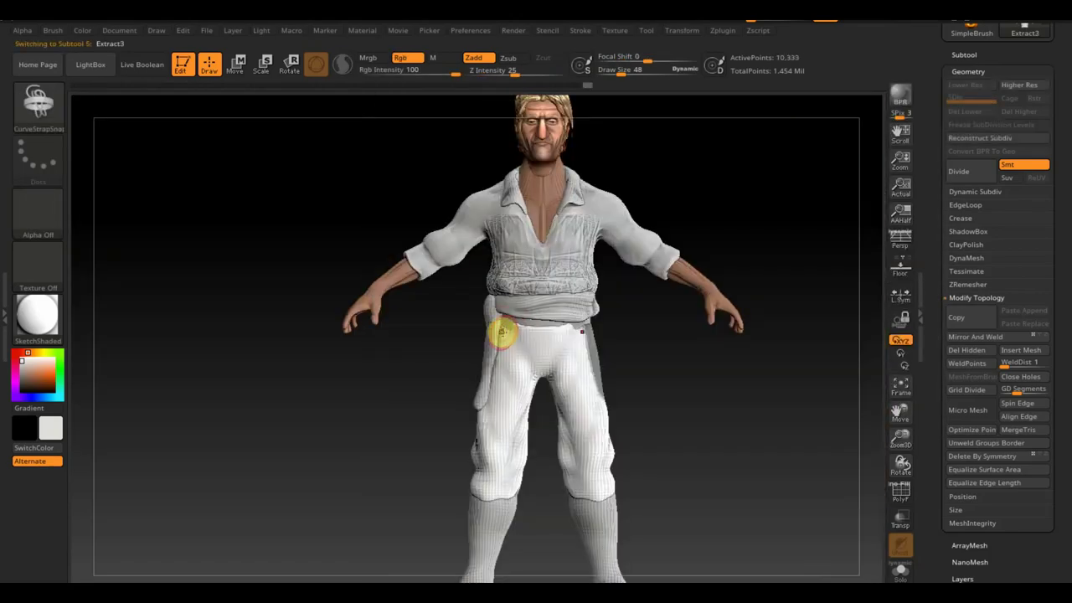
left_click_drag(637, 368, 701, 378)
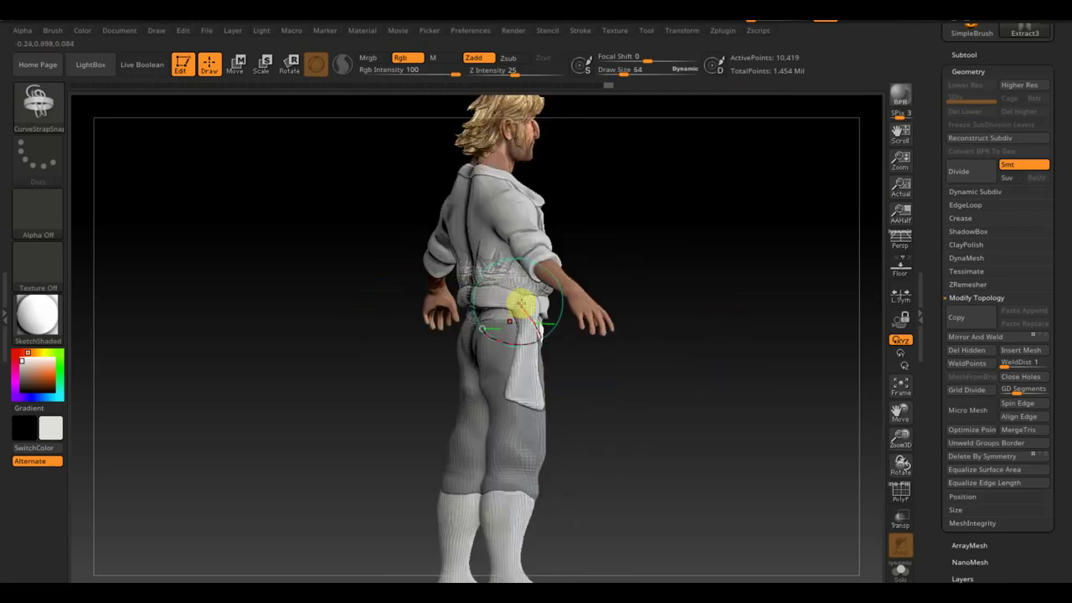
mouse_move(536, 309)
left_mouse_down()
mouse_move(714, 369)
mouse_move(606, 390)
mouse_move(531, 364)
mouse_move(820, 396)
left_mouse_up()
left_click_drag(450, 337, 782, 441)
Step: Solo the trouser pieces and turn on the PolyF wireframe, viewed from the front
left_click(964, 55)
left_click(1041, 189)
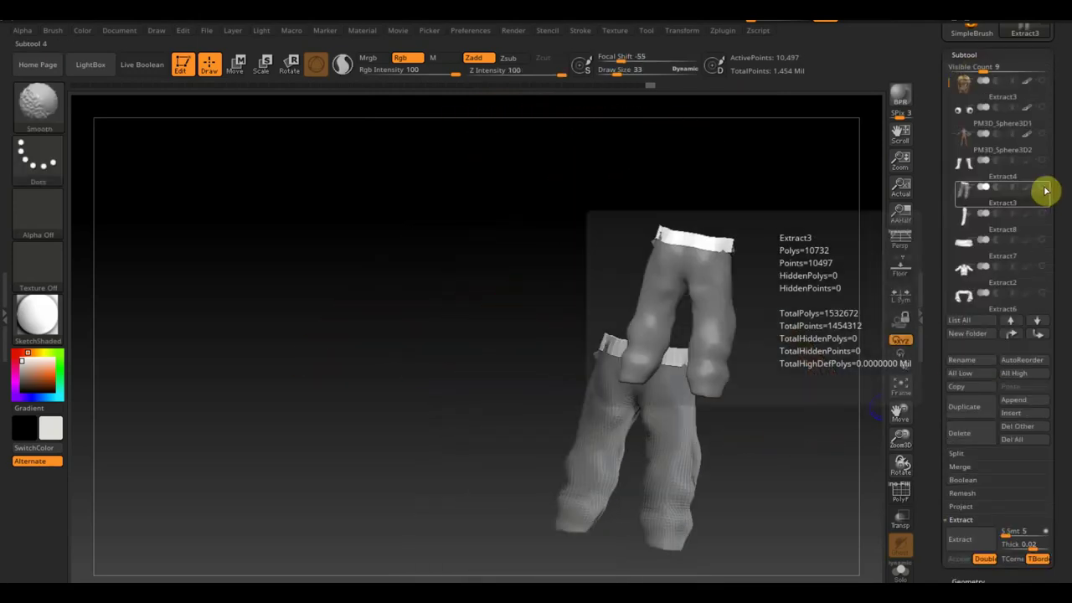
left_click_drag(737, 335, 569, 366)
key("shift+f")
Step: Move the trouser subtool two places down the SubTool list and select Extract6
left_click(967, 277)
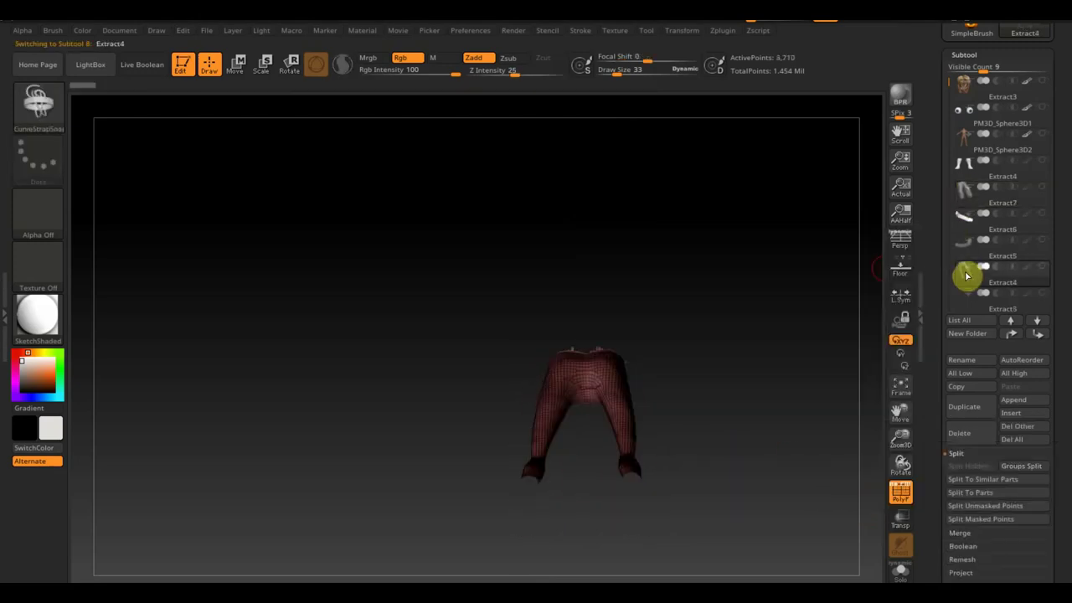
left_click(1043, 333)
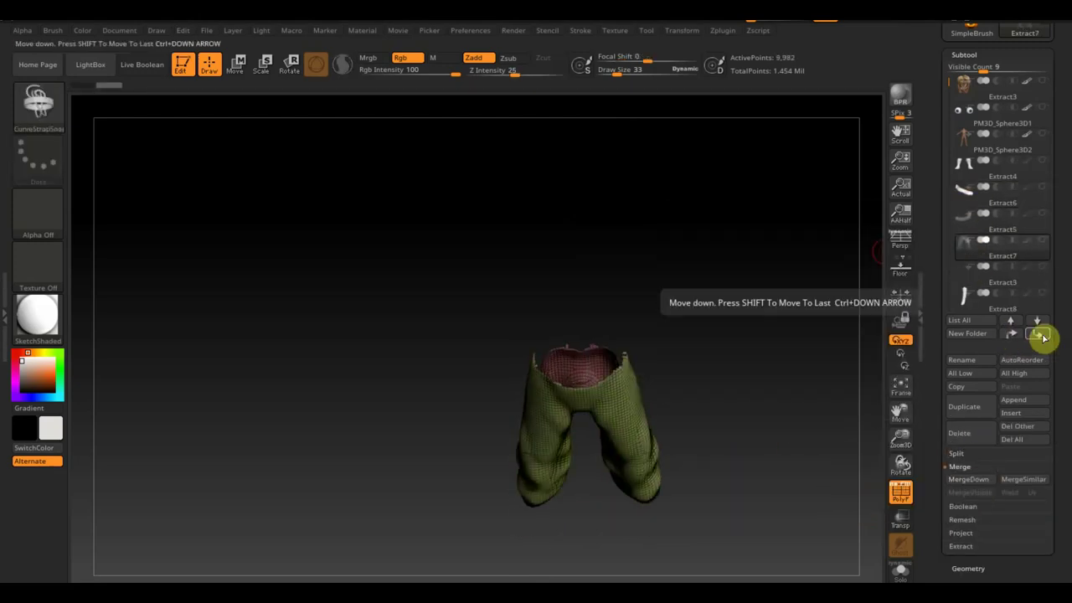
left_click(1043, 333)
left_click(967, 215)
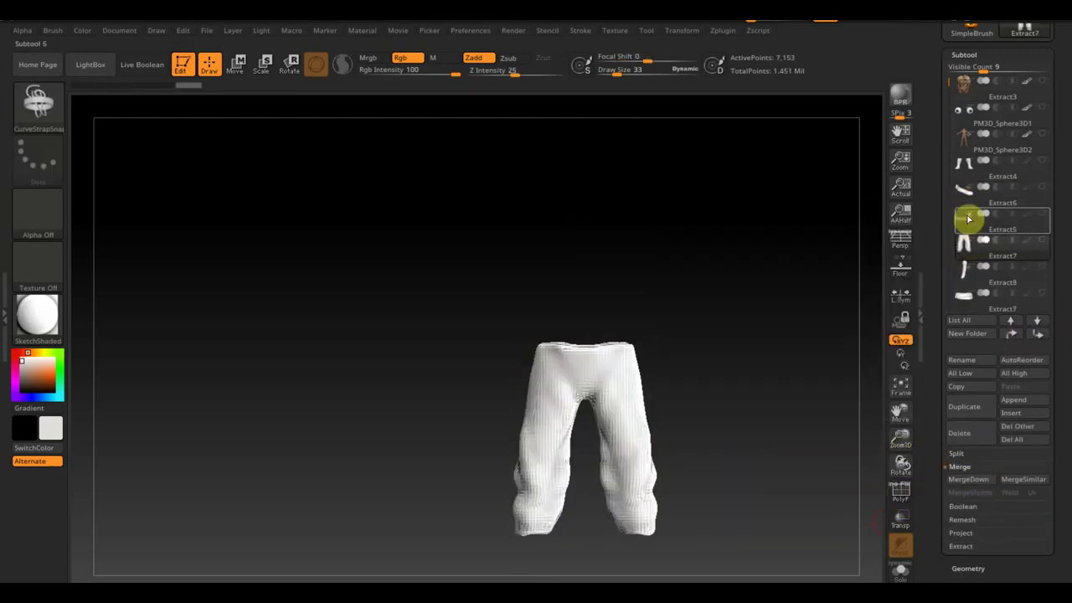
left_click(1044, 196)
Step: Switch to the Move Topological brush and inspect the trousers from several angles
key("b")
key("m")
key("t")
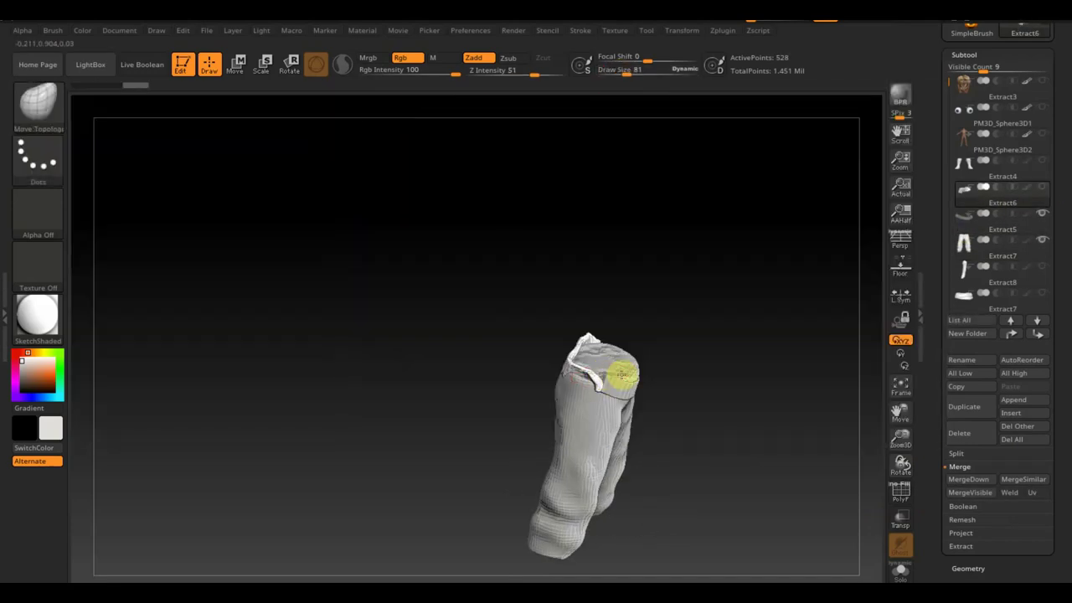
mouse_move(621, 376)
left_mouse_down()
mouse_move(673, 407)
mouse_move(598, 378)
mouse_move(753, 287)
mouse_move(845, 271)
mouse_move(642, 296)
left_mouse_up()
left_click(971, 216)
left_click(968, 568)
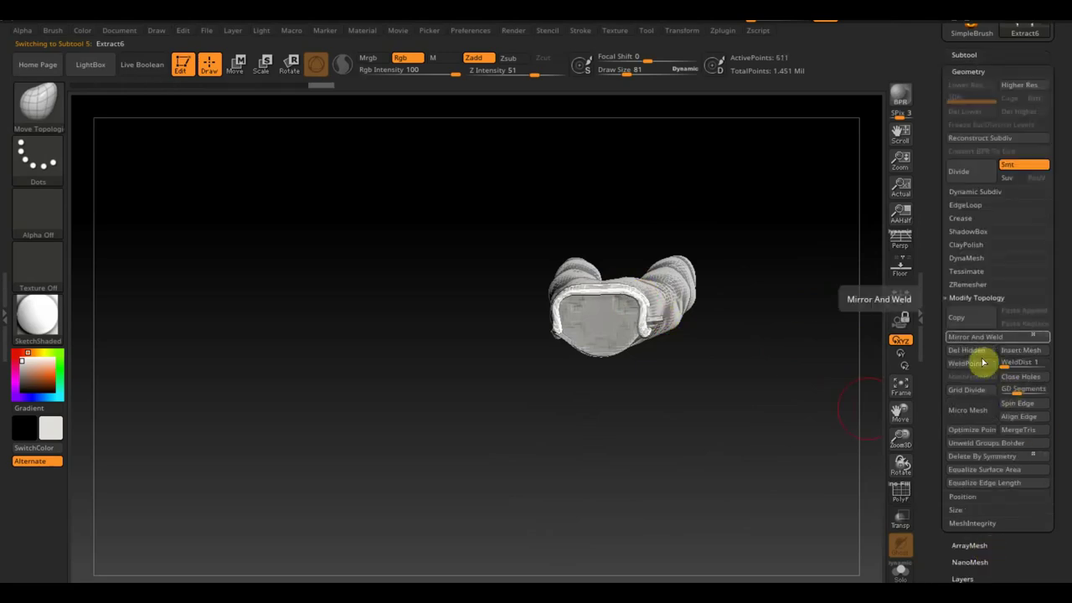
Step: Select the Extract5 trousers, toggle the Spotlight reference, and pick the IMM Clothing brush
key("Down")
mouse_move(754, 335)
left_mouse_down()
mouse_move(651, 287)
mouse_move(653, 304)
mouse_move(718, 301)
left_mouse_up()
key("shift+z")
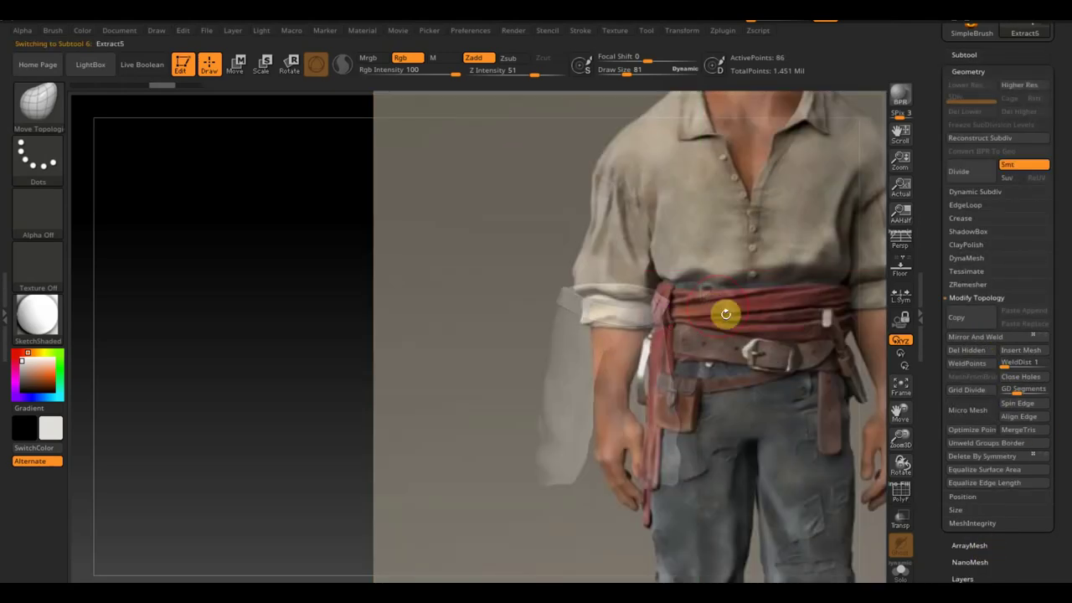
key("b")
left_click(598, 270)
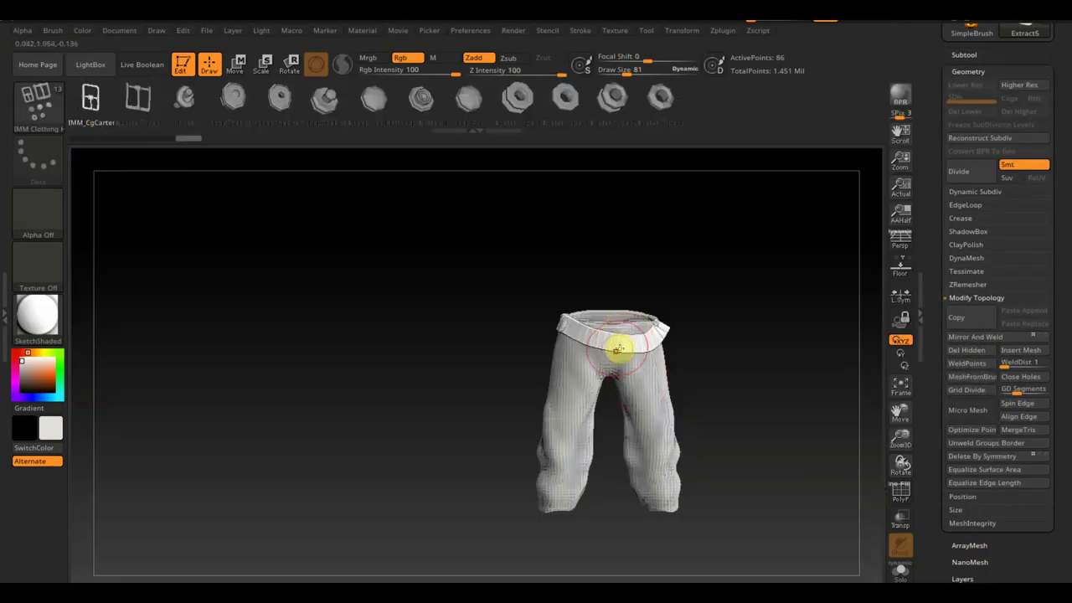
Step: Insert a buckle on the waistband front and Groups Split it into its own piece
left_click(958, 72)
left_click(1000, 478)
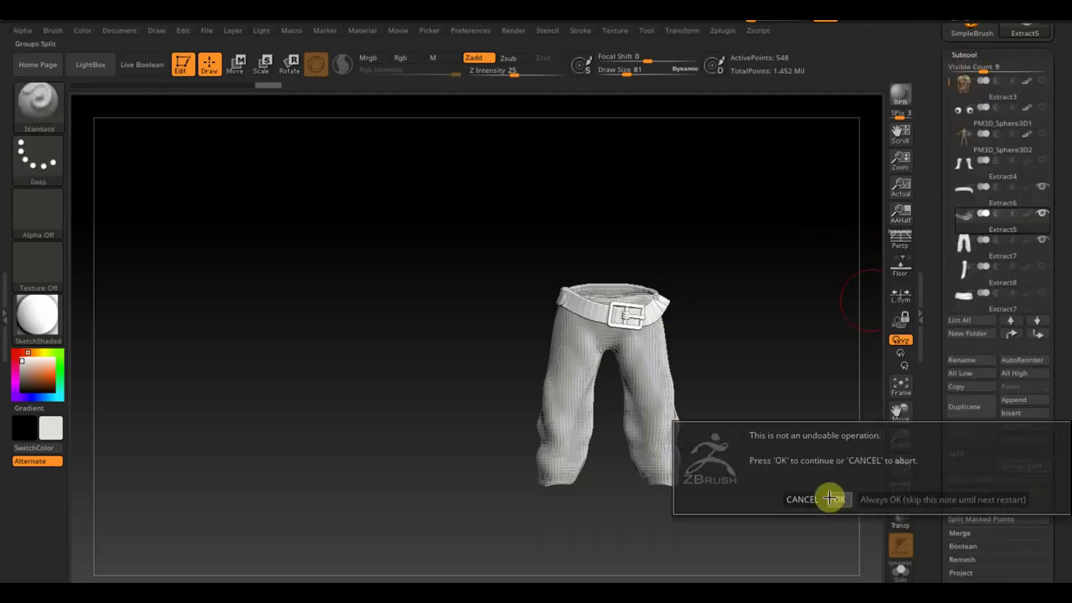
left_click(830, 498)
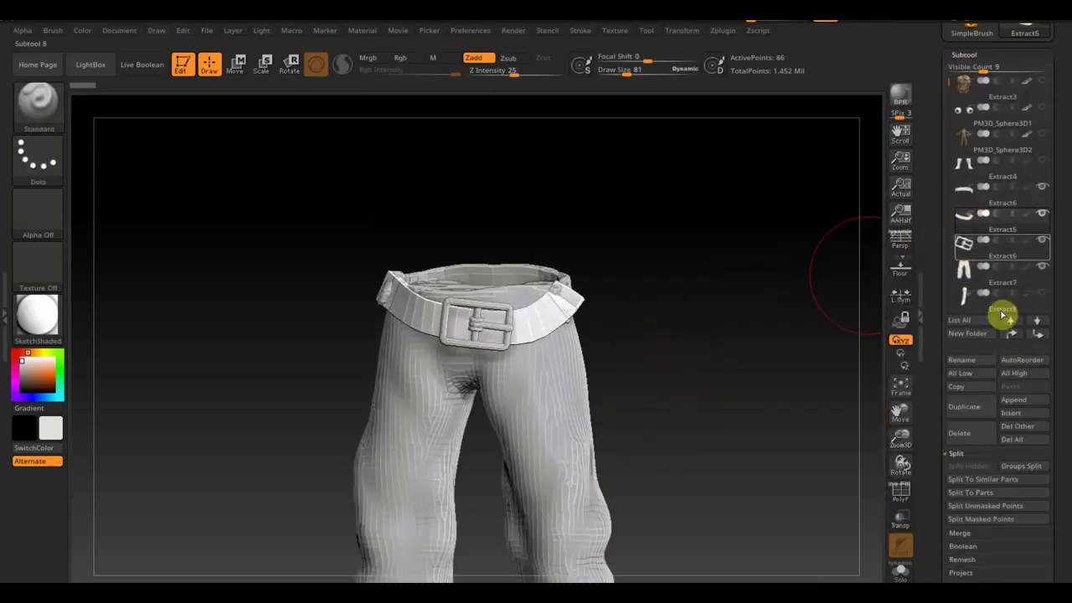
left_click_drag(754, 360, 735, 438)
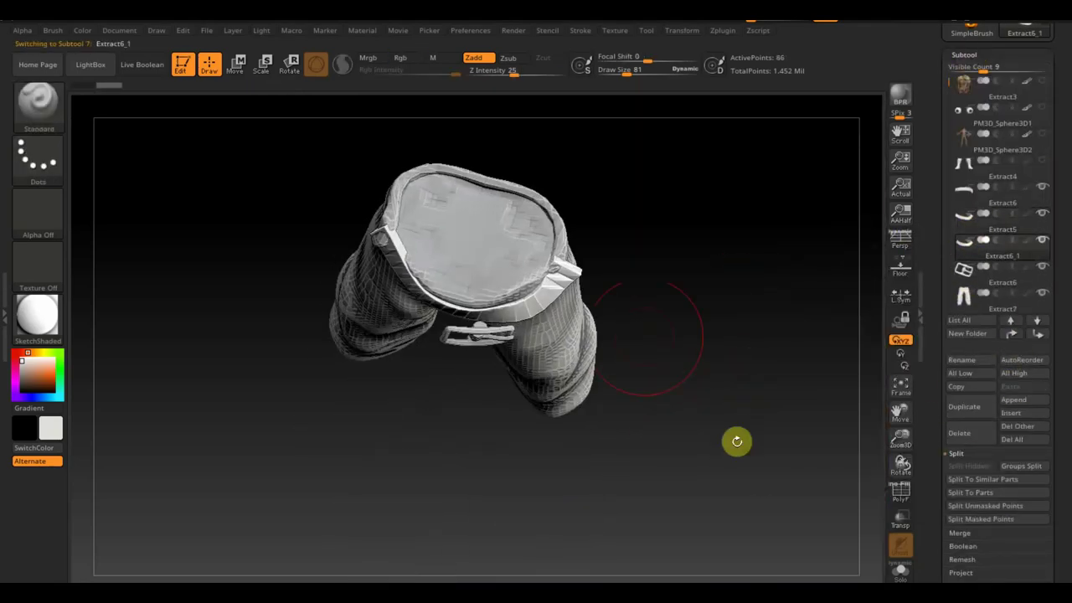
Step: Position the buckle on the waistband with Transpose Move and DynaMesh it
key("w")
left_click(517, 335)
left_click_drag(567, 279, 780, 388)
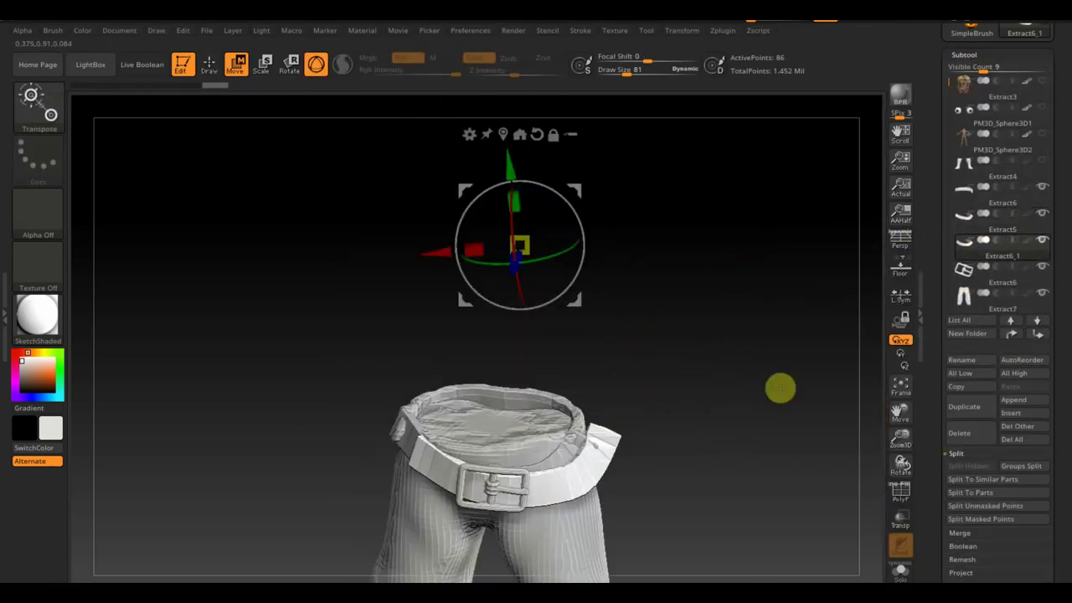
left_click(208, 64)
scroll(947, 377, "down", 5)
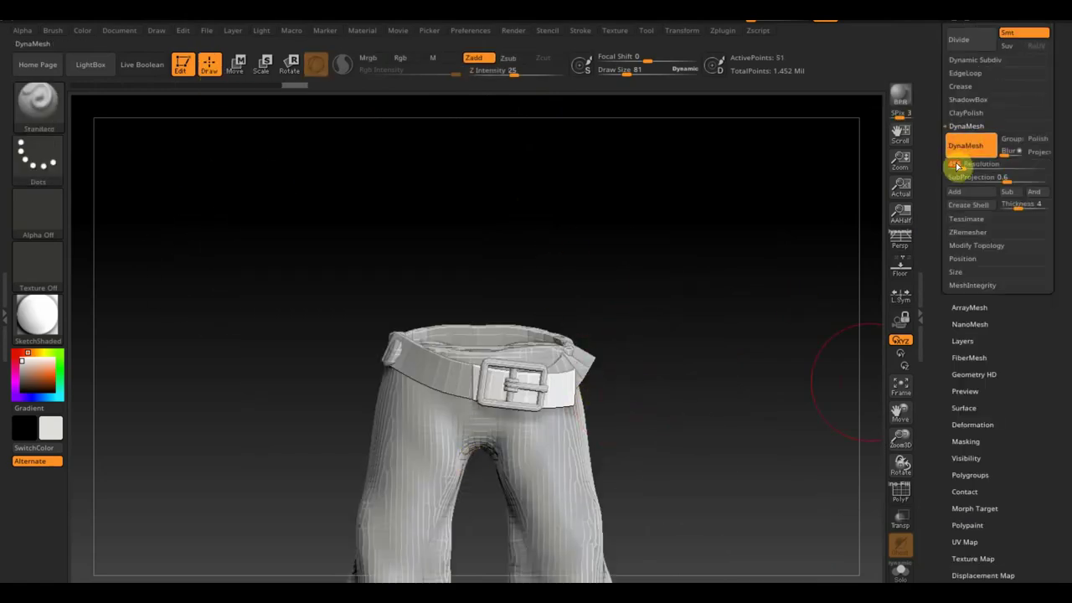
left_click(966, 144)
Step: Shape the buckle with the Move Topological brush, nudging it upward and smoothing its surface
key("b")
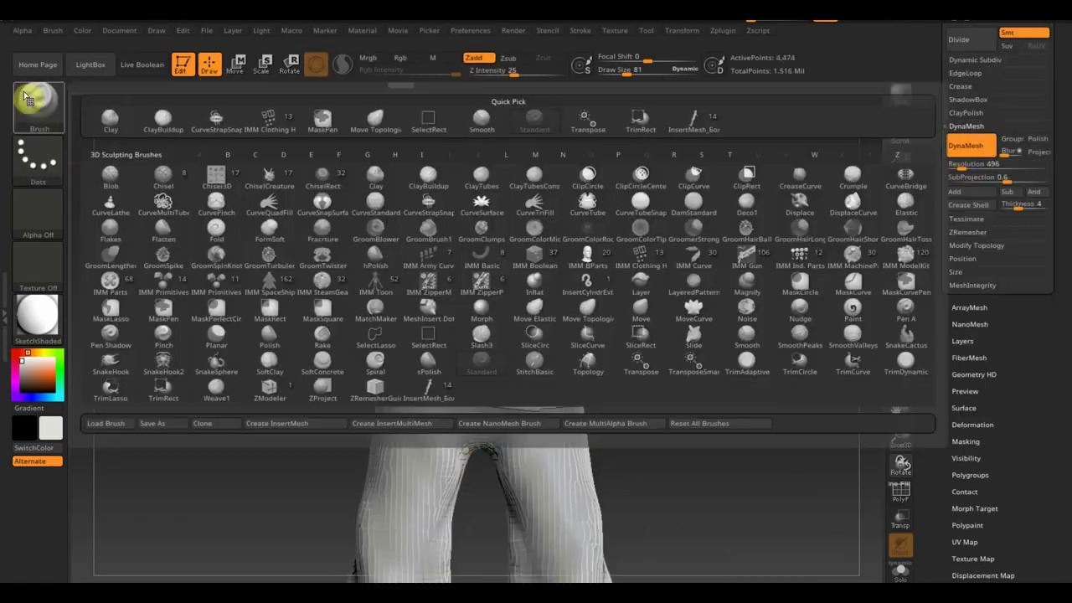
key("m")
key("t")
left_click_drag(541, 376, 529, 360)
left_click_drag(581, 336, 701, 383)
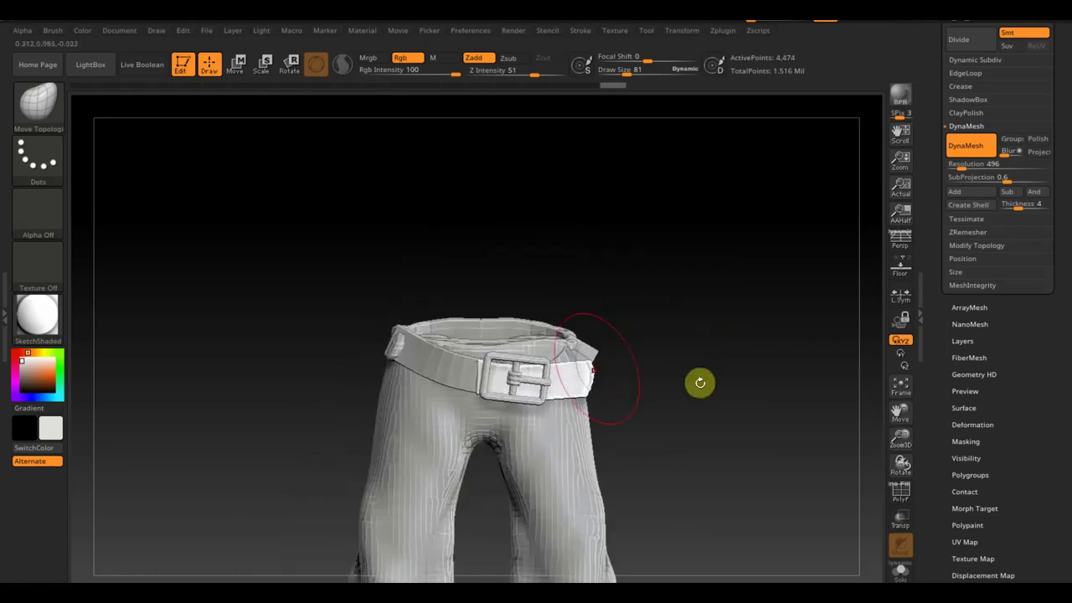
left_click_drag(567, 357, 496, 384)
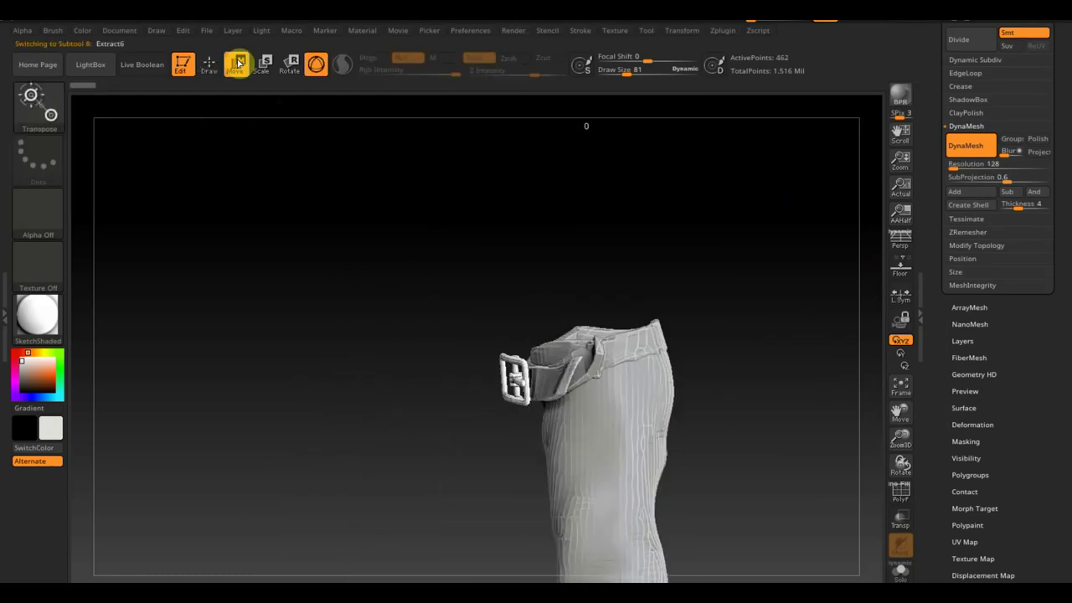
key("w")
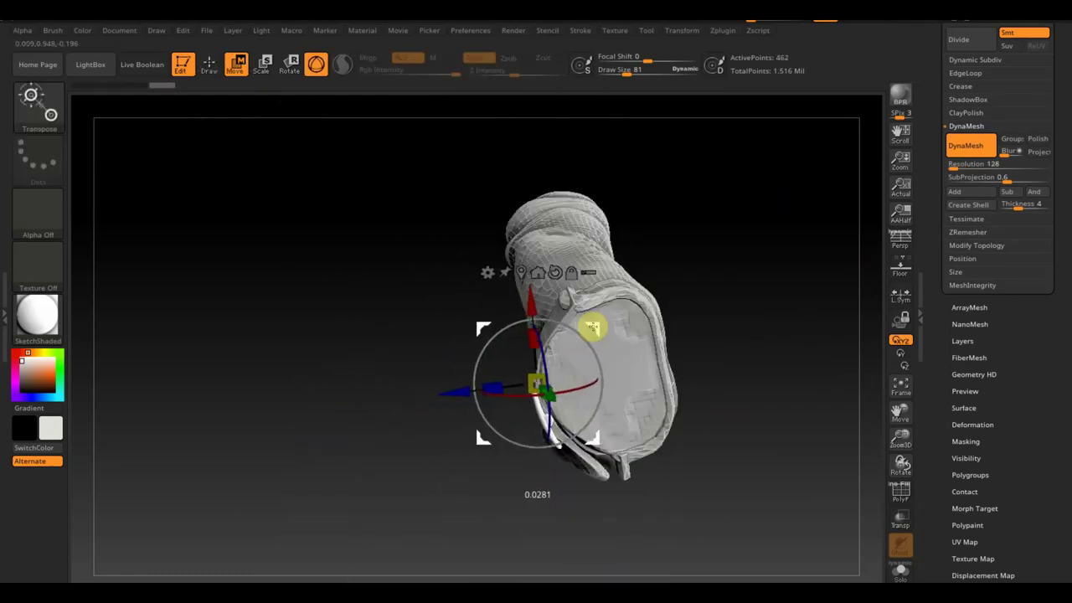
left_click_drag(592, 328, 527, 310, "shift")
key("q")
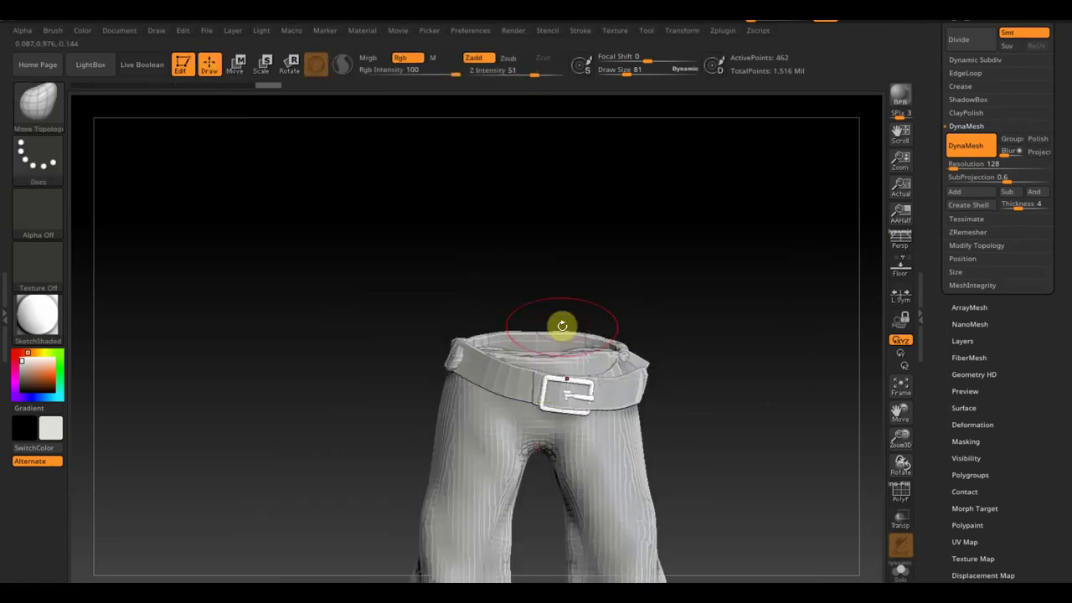
left_click_drag(561, 402, 576, 327)
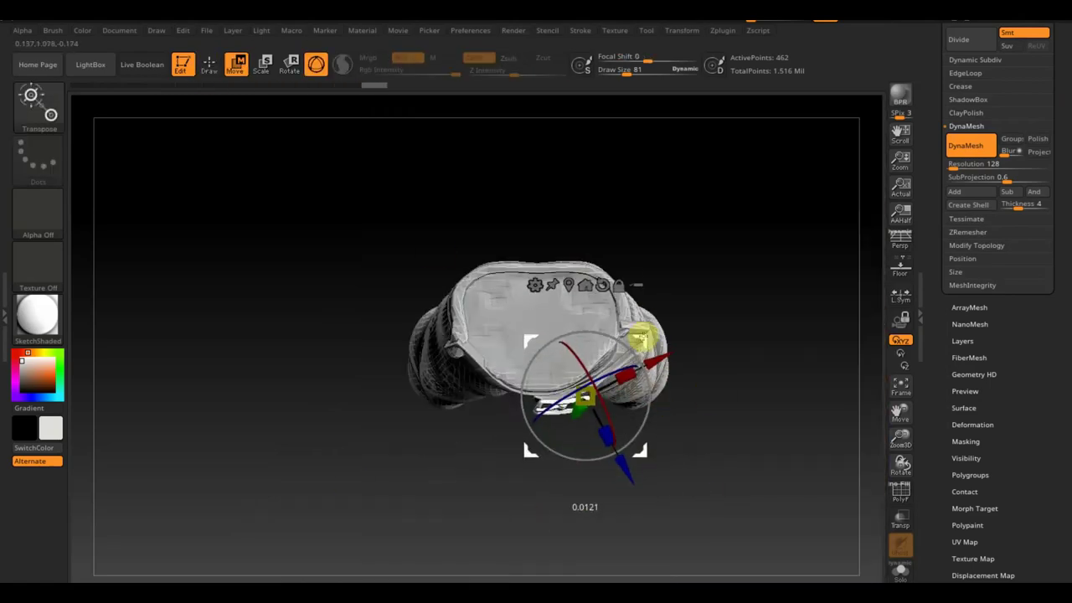
mouse_move(539, 378)
right_mouse_down("shift")
mouse_move(541, 391)
mouse_move(531, 382)
right_mouse_up("shift")
Step: Select Extract5, exit Solo to show the whole character, and check the reference image
left_click(487, 368, "alt")
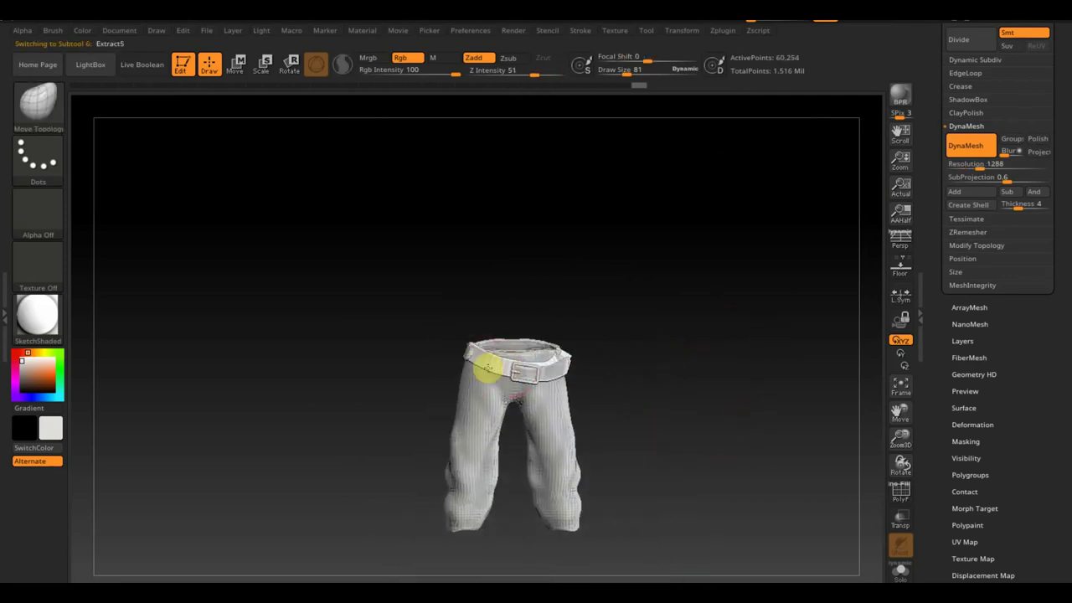
left_click(1036, 106)
left_click(1036, 105, "ctrl+shift")
key("shift+z")
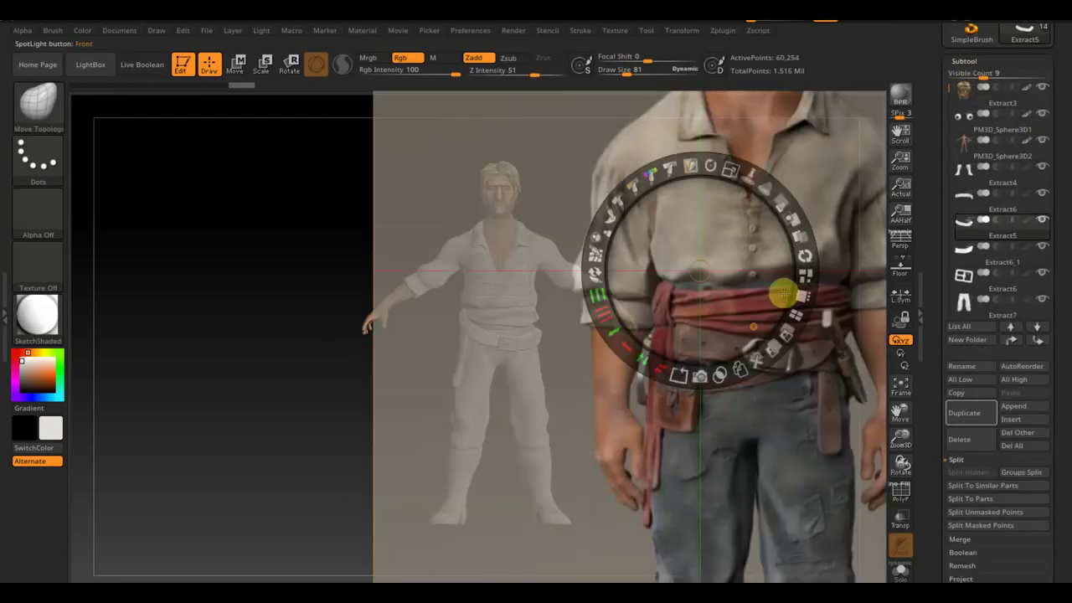
key("shift+z")
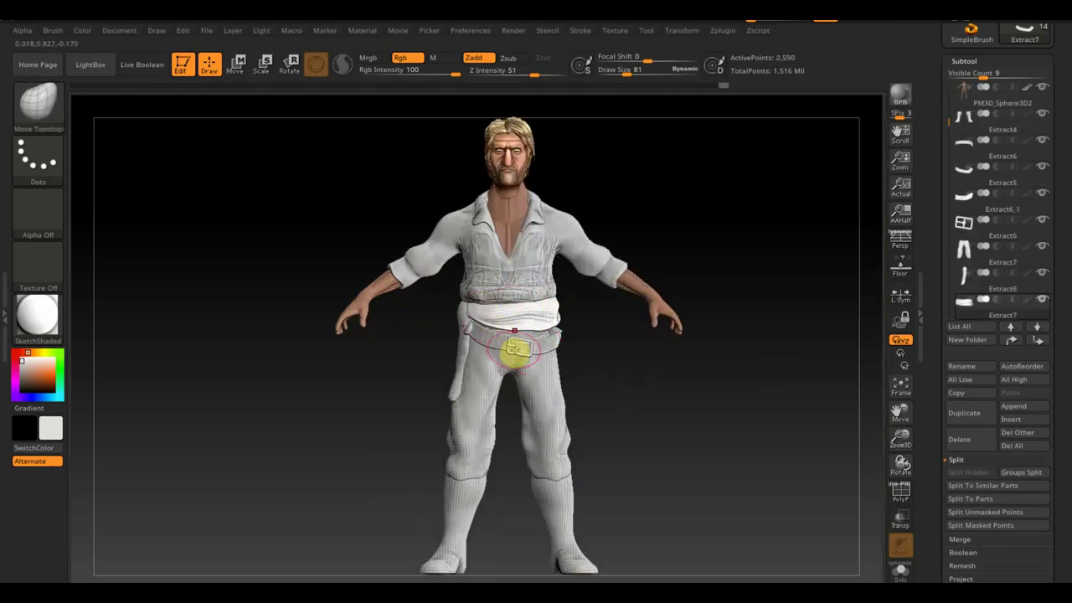
mouse_move(514, 350)
left_mouse_down()
mouse_move(617, 443)
mouse_move(468, 328)
left_mouse_up()
mouse_move(536, 314)
left_mouse_down()
mouse_move(653, 270)
mouse_move(520, 320)
mouse_move(659, 383)
left_mouse_up()
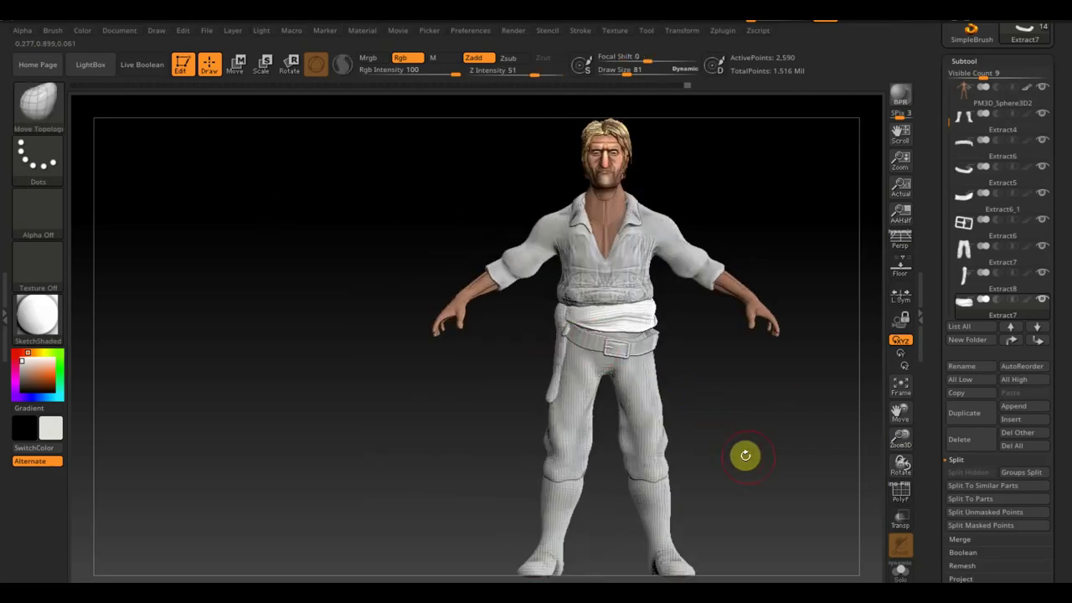
key("shift+z")
key("z")
mouse_move(771, 333)
left_mouse_down()
mouse_move(778, 363)
mouse_move(762, 353)
left_mouse_up()
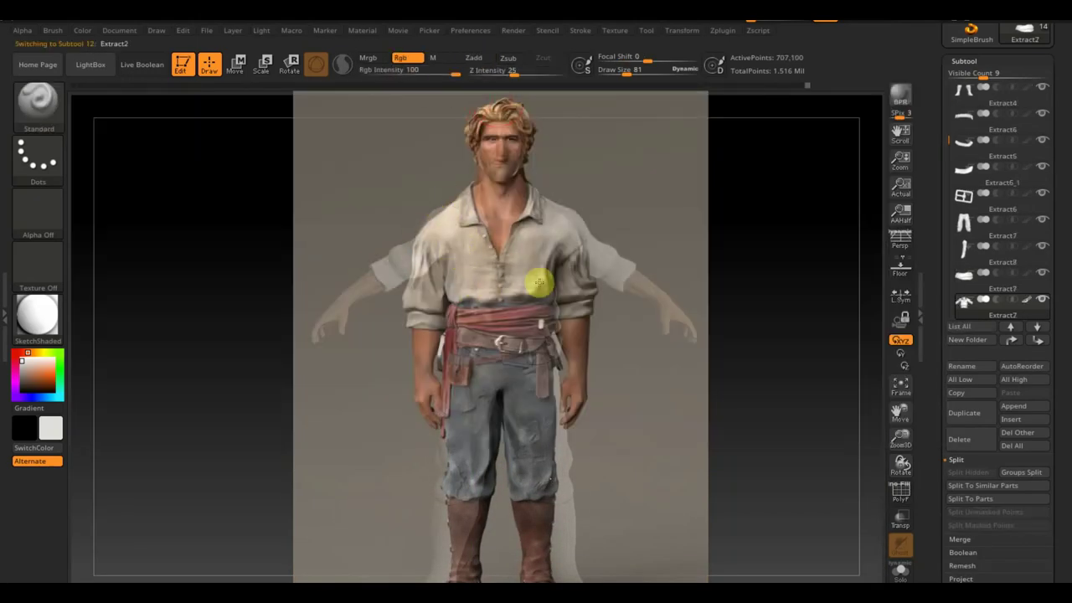
key("shift+z")
key("shift+z")
mouse_move(498, 187)
left_mouse_down()
mouse_move(425, 182)
mouse_move(438, 228)
left_mouse_up()
key("z")
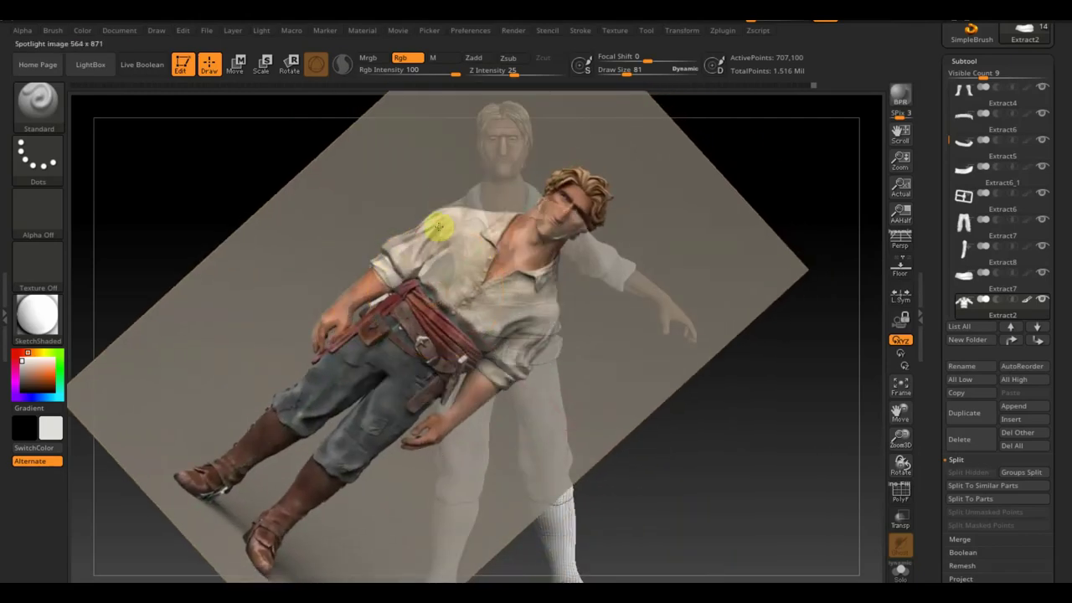
key("z")
key("shift+z")
key("shift+z")
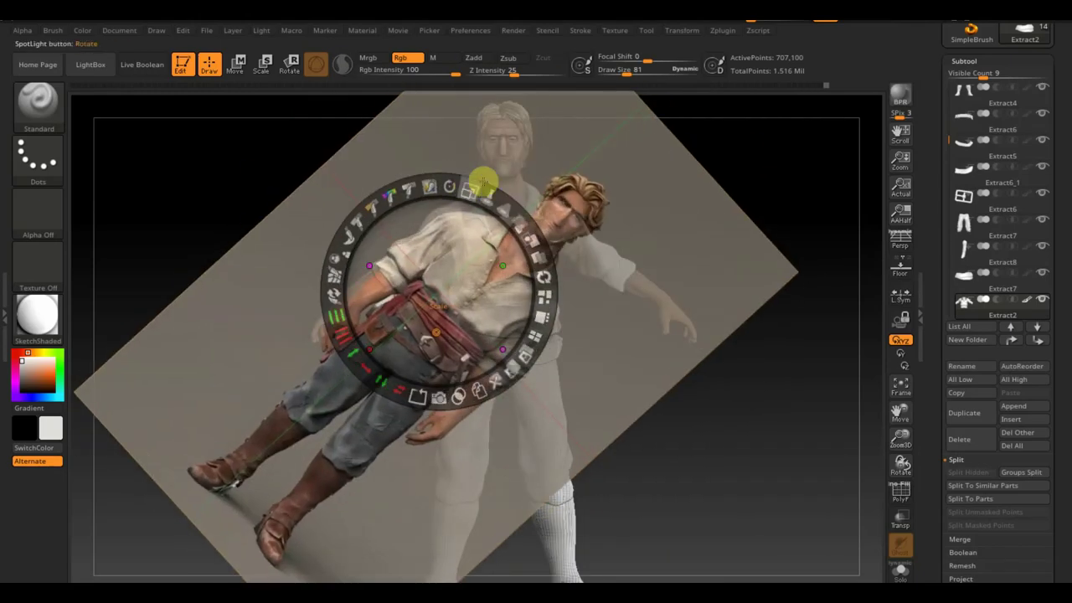
left_click_drag(483, 180, 582, 204)
mouse_move(545, 318)
left_mouse_down()
mouse_move(342, 294)
mouse_move(379, 333)
left_mouse_up()
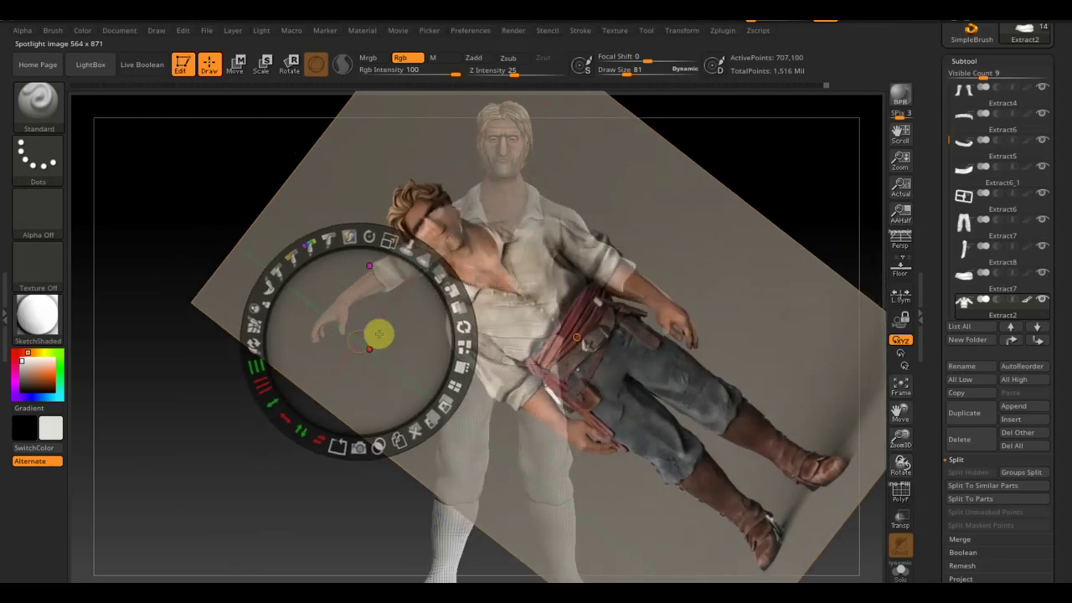
key("z")
key("shift+z")
key("shift+z")
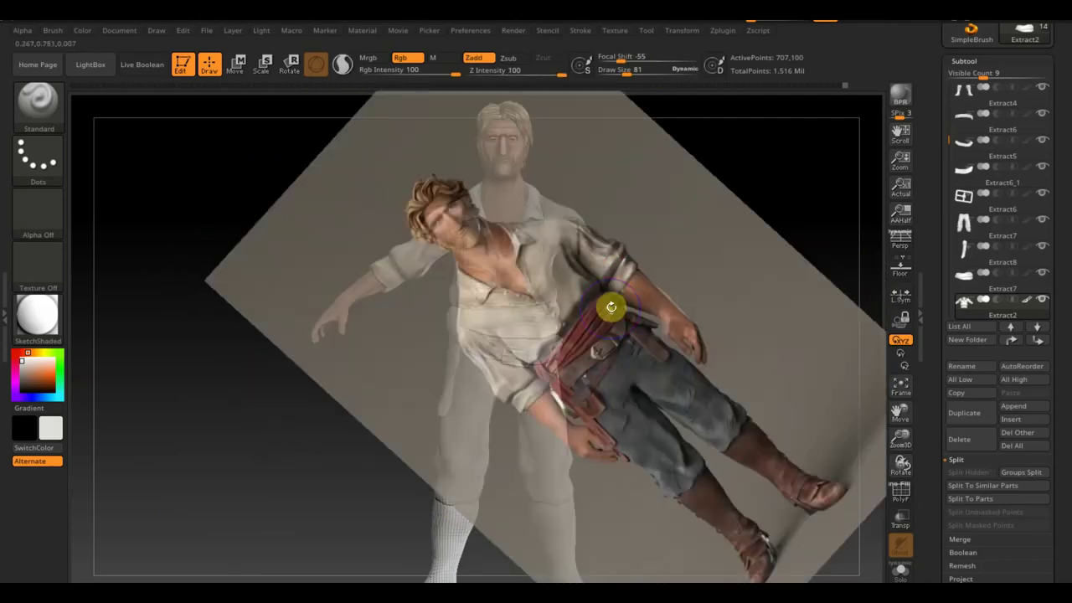
key("z")
mouse_move(612, 306)
left_mouse_down()
mouse_move(433, 342)
mouse_move(462, 268)
mouse_move(555, 136)
left_mouse_up()
key("z")
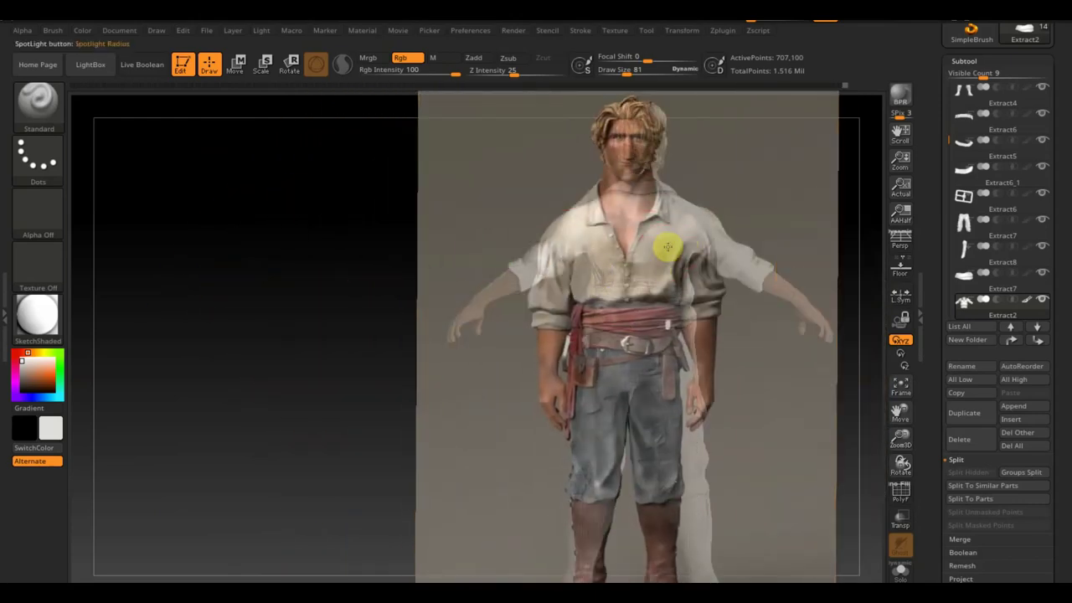
key("shift+z")
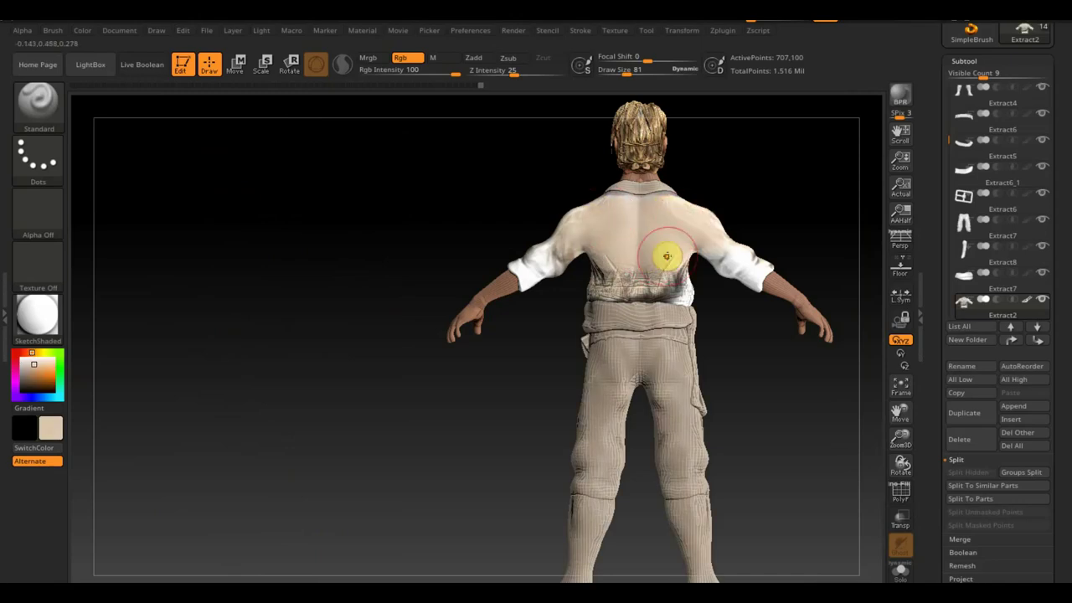
Step: Show the Spotlight reference, rotate it steeply, and select the Extract2 clothing piece
key("shift+z")
key("z")
left_click_drag(490, 101, 508, 280)
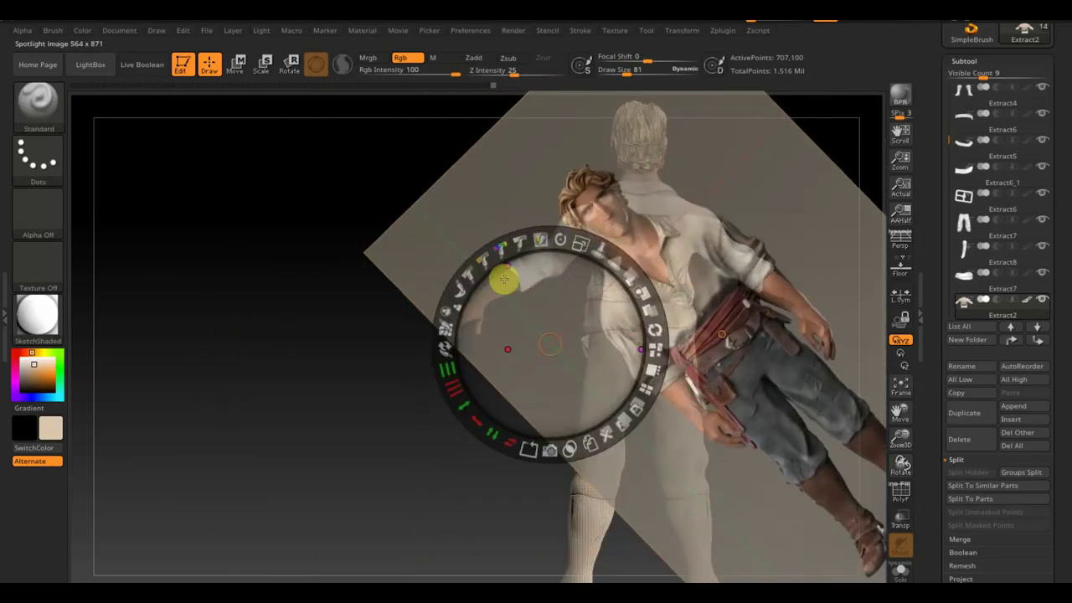
key("z")
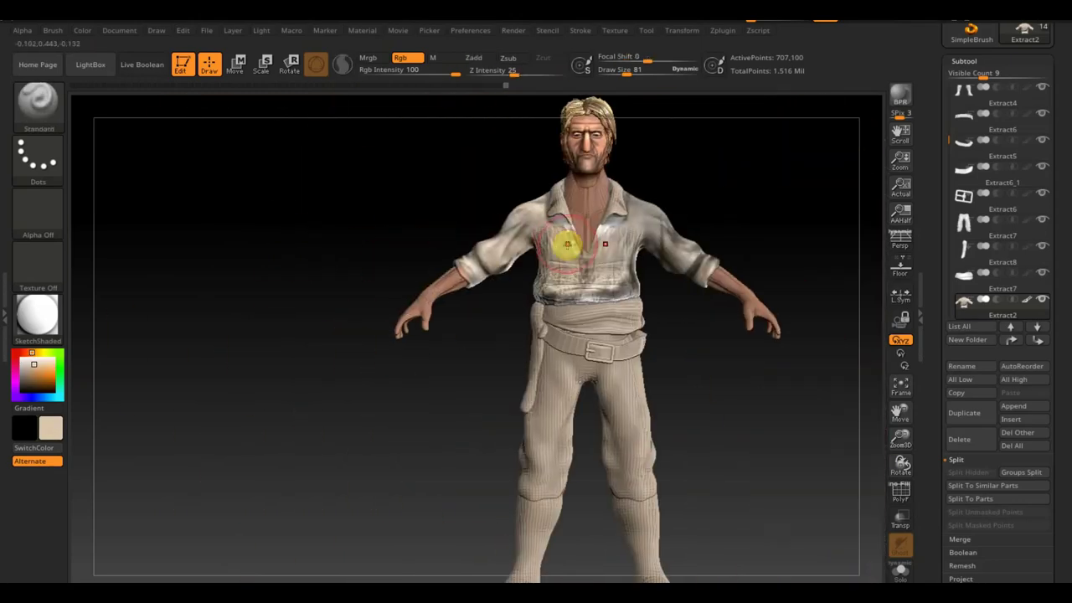
left_click_drag(611, 178, 495, 251)
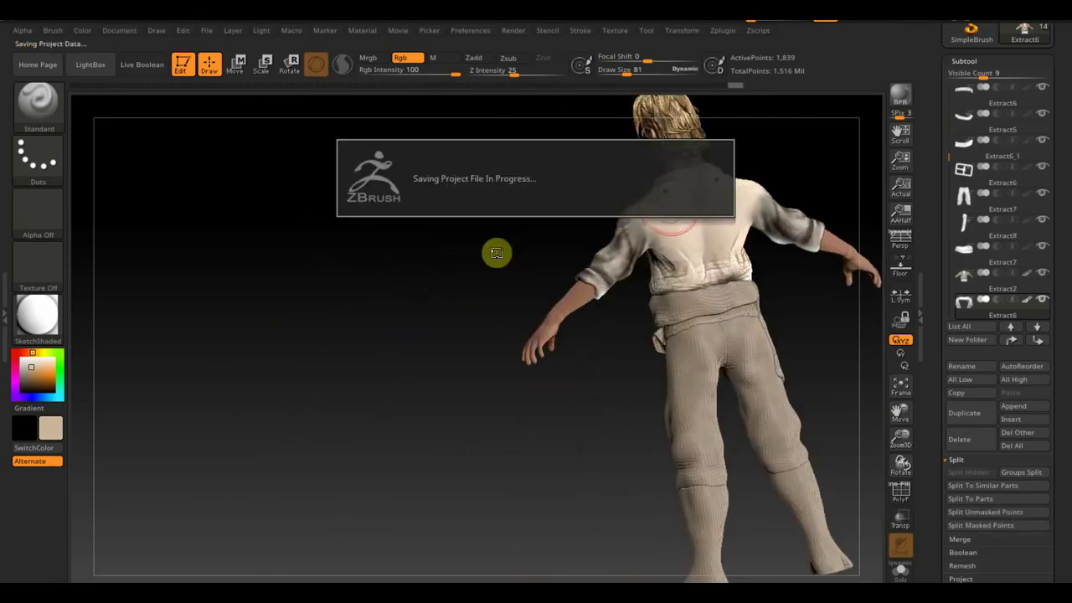
left_click(761, 192, "alt")
mouse_move(693, 235)
left_mouse_down()
mouse_move(830, 198)
mouse_move(605, 189)
mouse_move(491, 206)
mouse_move(710, 383)
left_mouse_up()
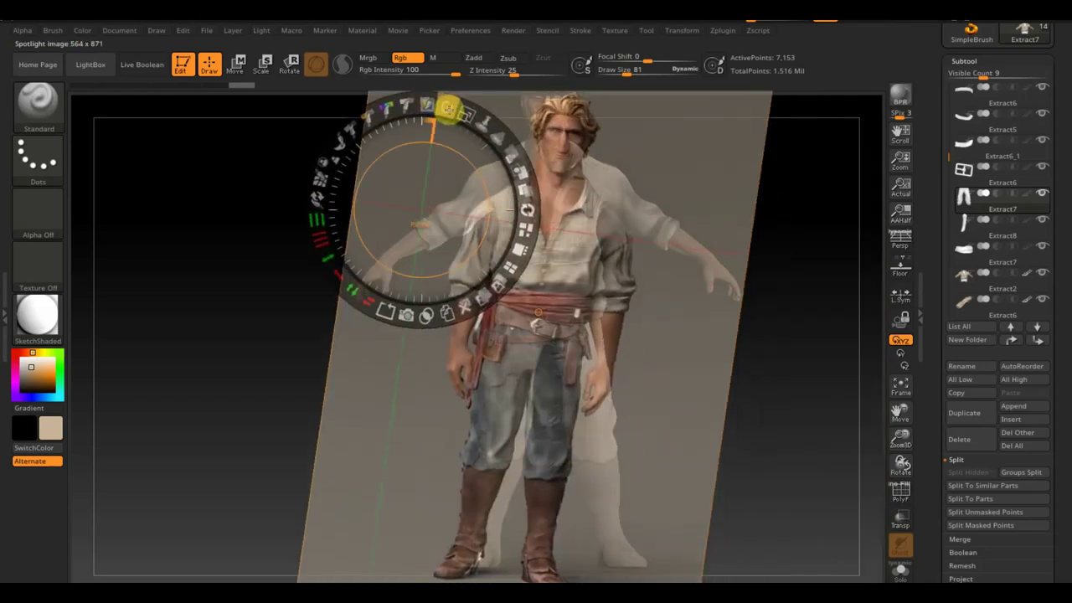
key("shift+z")
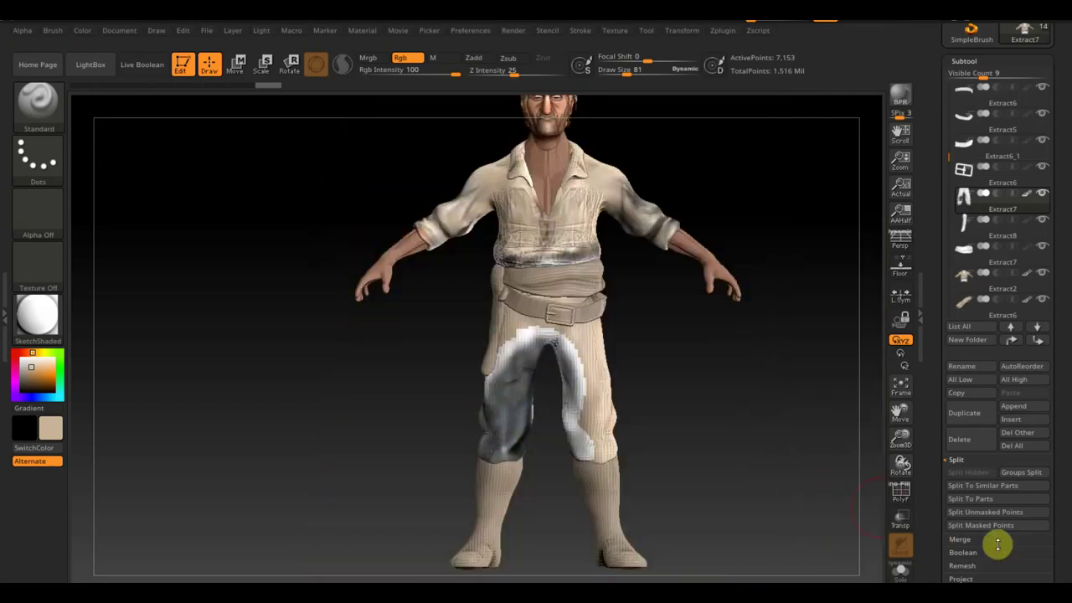
Step: Move and tilt the reference image over the model with the Spotlight dial
left_click(996, 545)
mouse_move(530, 403)
left_mouse_down()
mouse_move(611, 347)
mouse_move(701, 330)
mouse_move(761, 355)
mouse_move(540, 381)
left_mouse_up()
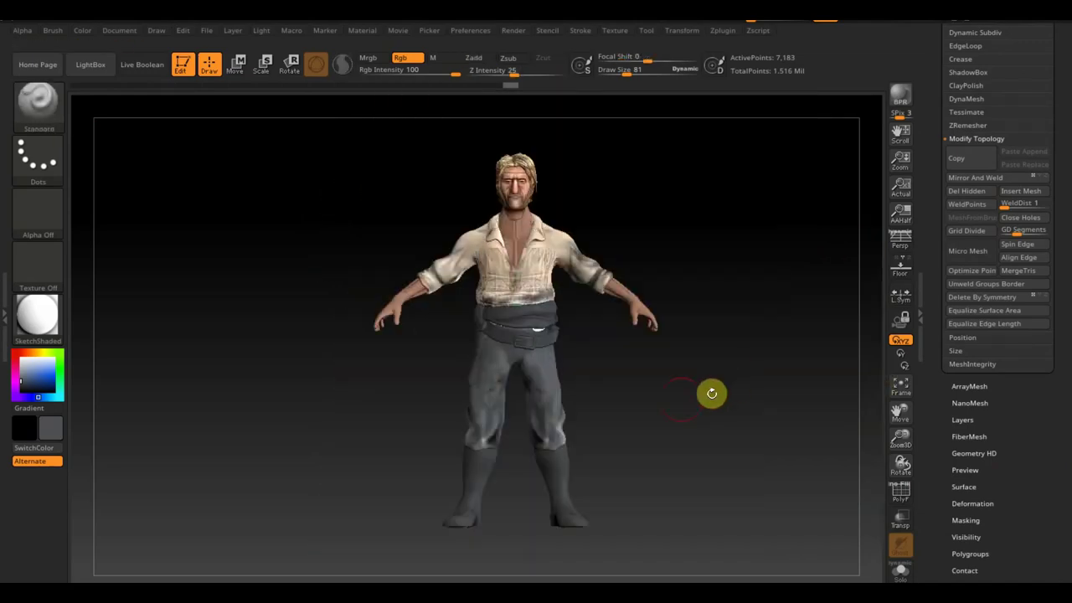
mouse_move(711, 391)
left_mouse_down()
mouse_move(733, 383)
mouse_move(626, 408)
left_mouse_up()
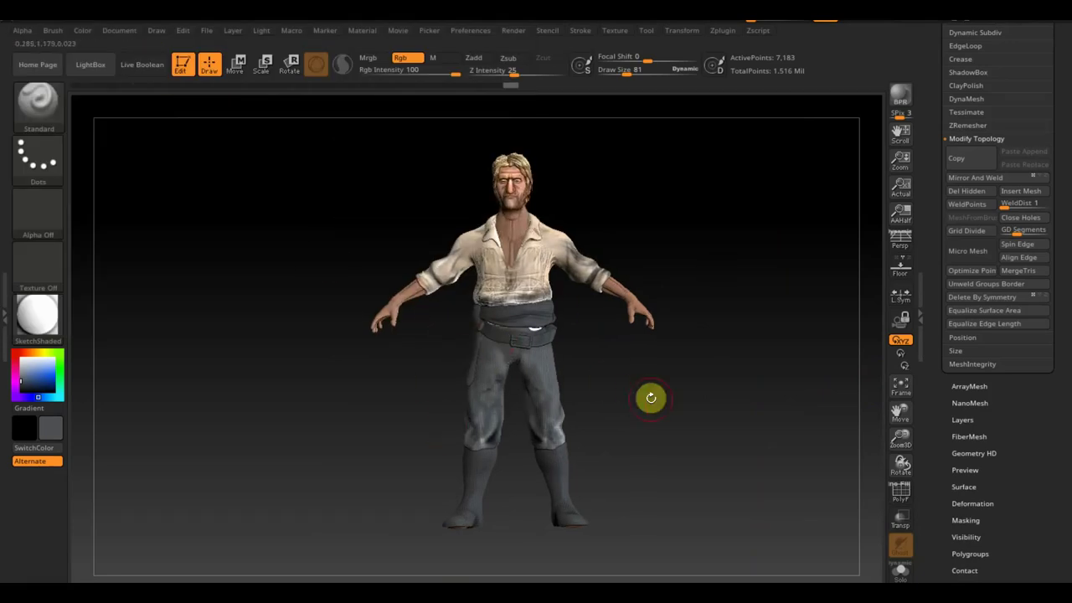
key("shift+z")
mouse_move(455, 143)
left_mouse_down()
mouse_move(376, 173)
mouse_move(419, 199)
mouse_move(433, 234)
mouse_move(371, 204)
left_mouse_up()
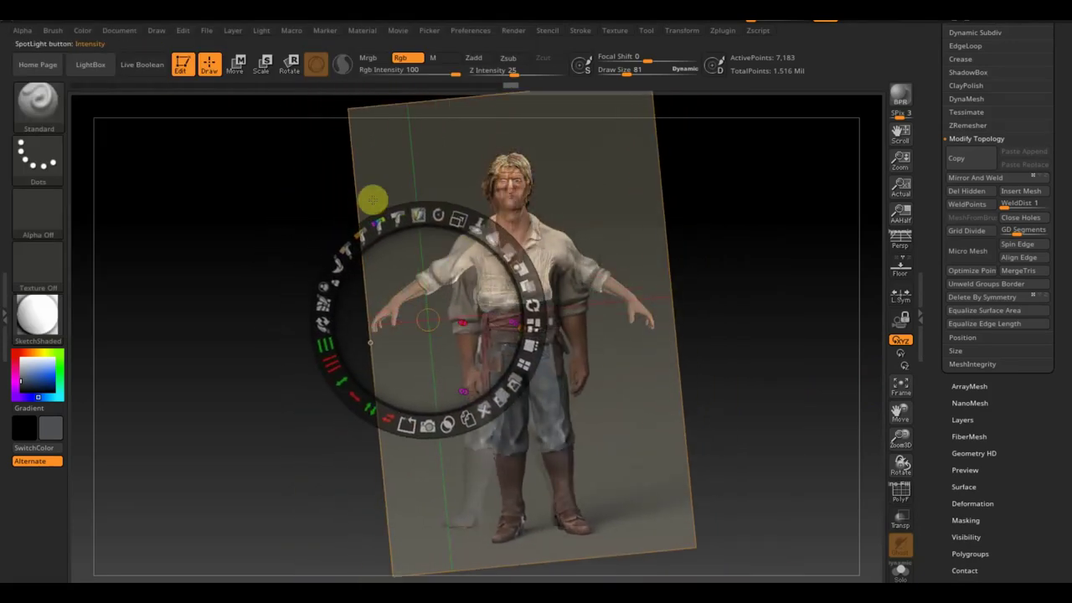
key("z")
Step: Select Extract7, then enlarge and reposition the reference over the model
left_click(514, 331, "alt")
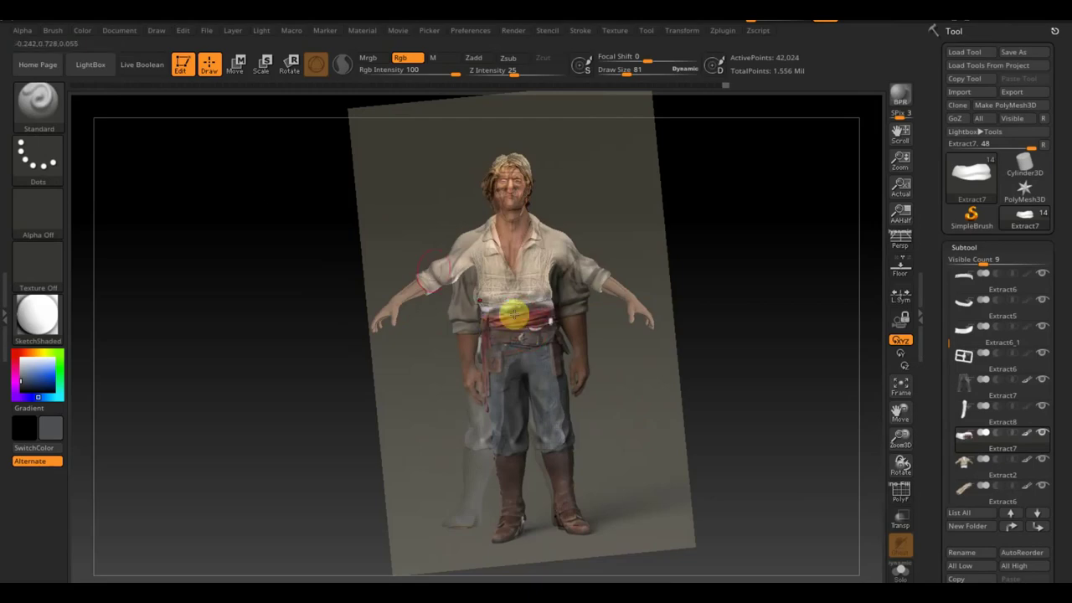
key("z")
left_click_drag(282, 225, 424, 242)
key("z")
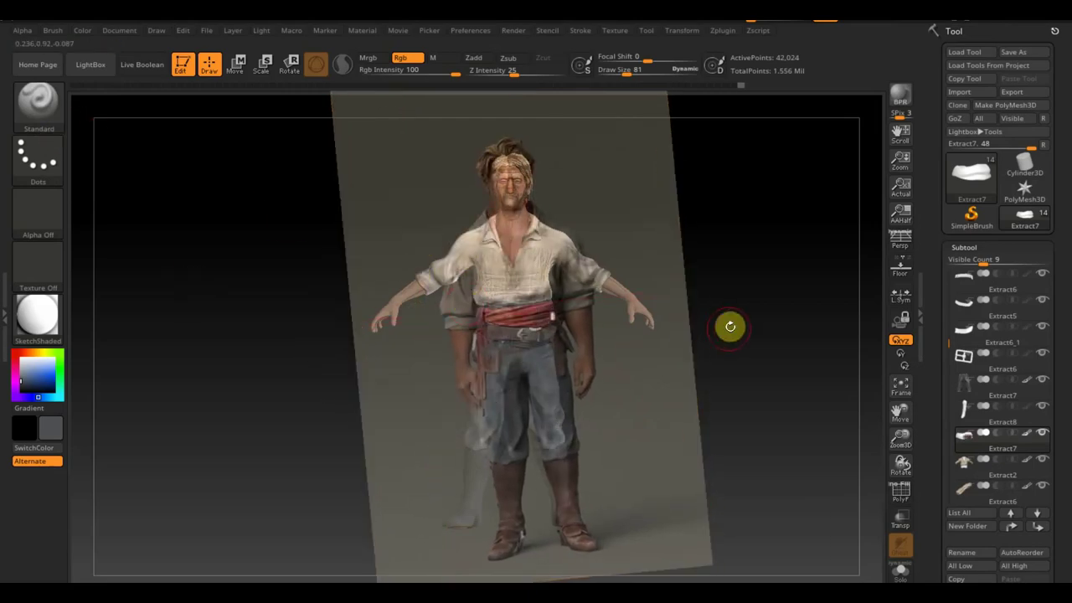
mouse_move(702, 328)
left_mouse_down()
mouse_move(596, 378)
mouse_move(526, 342)
mouse_move(680, 358)
mouse_move(610, 323)
mouse_move(629, 318)
mouse_move(681, 395)
left_mouse_up()
Step: Bring back the enlarged, upright reference and select the Extract6 clothing piece
key("z")
key("z")
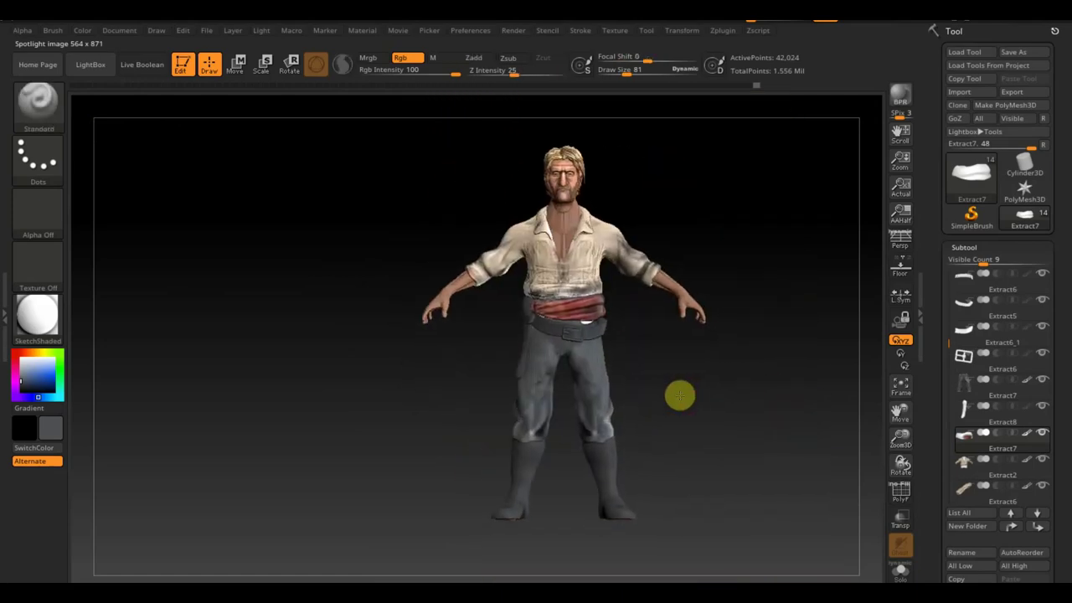
key("z")
key("z")
key("z")
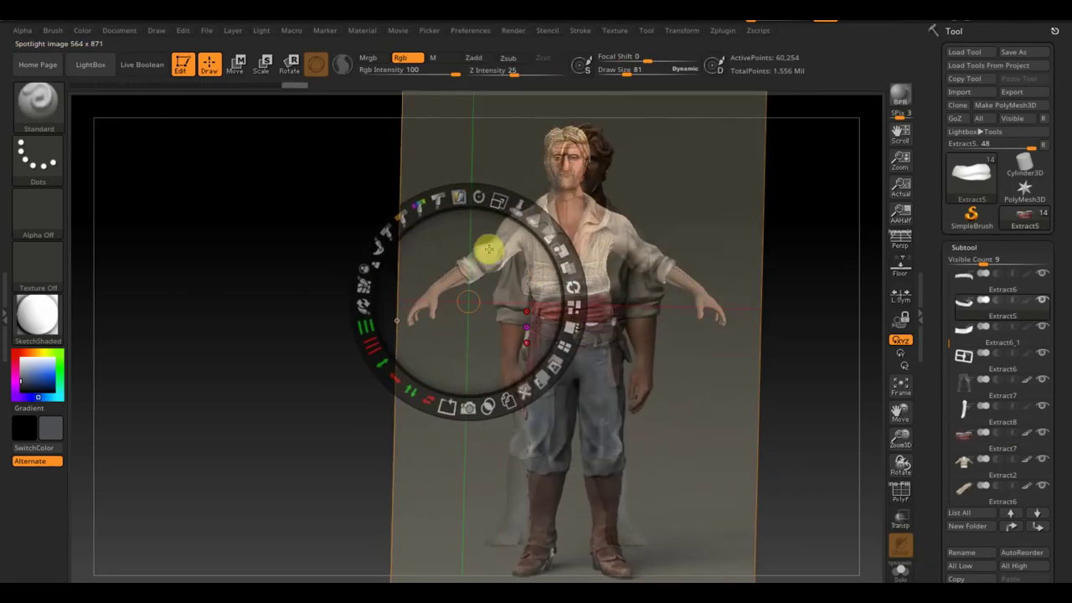
key("z")
left_click_drag(634, 354, 754, 377)
left_click(974, 48)
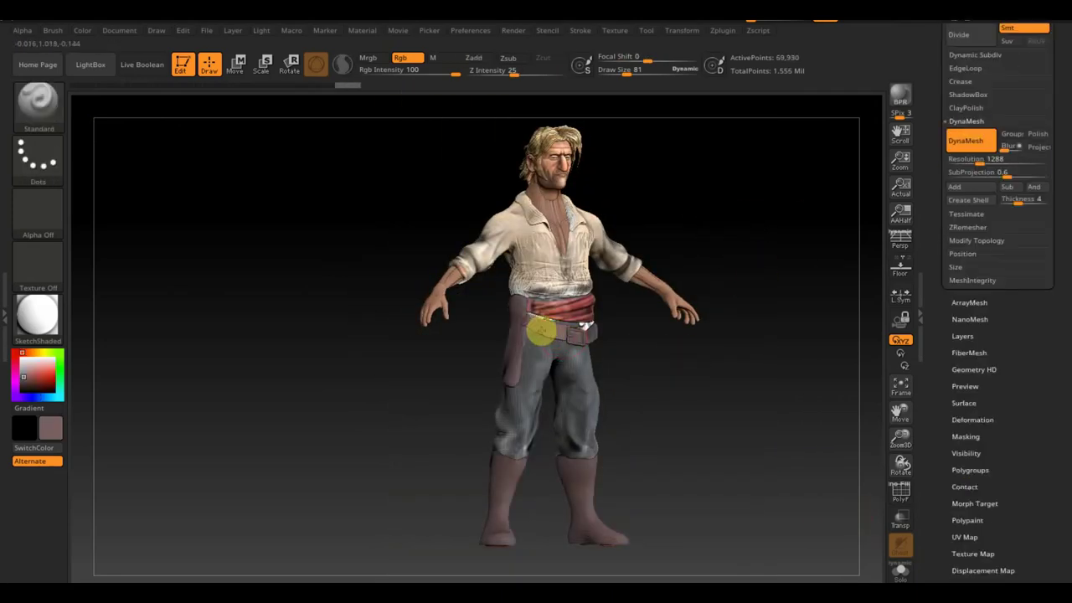
left_click_drag(118, 438, 582, 327)
left_click(582, 326, "alt")
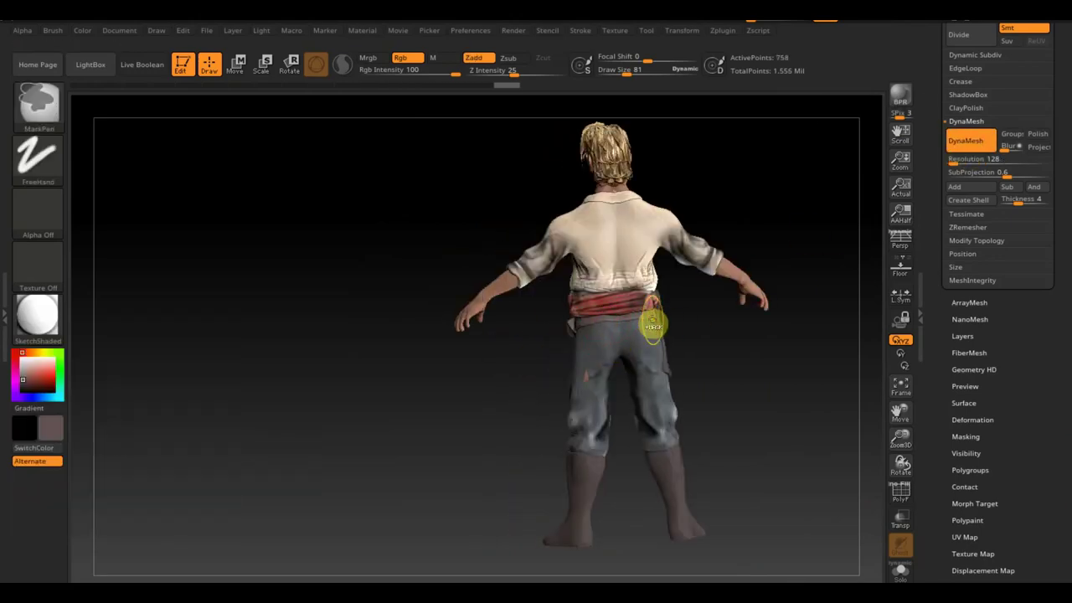
Step: Select Extract7 and work around the waist, deepening the sash red and painting the hip end
mouse_move(653, 326)
left_mouse_down()
mouse_move(641, 314)
mouse_move(713, 318)
mouse_move(677, 400)
mouse_move(721, 433)
left_mouse_up()
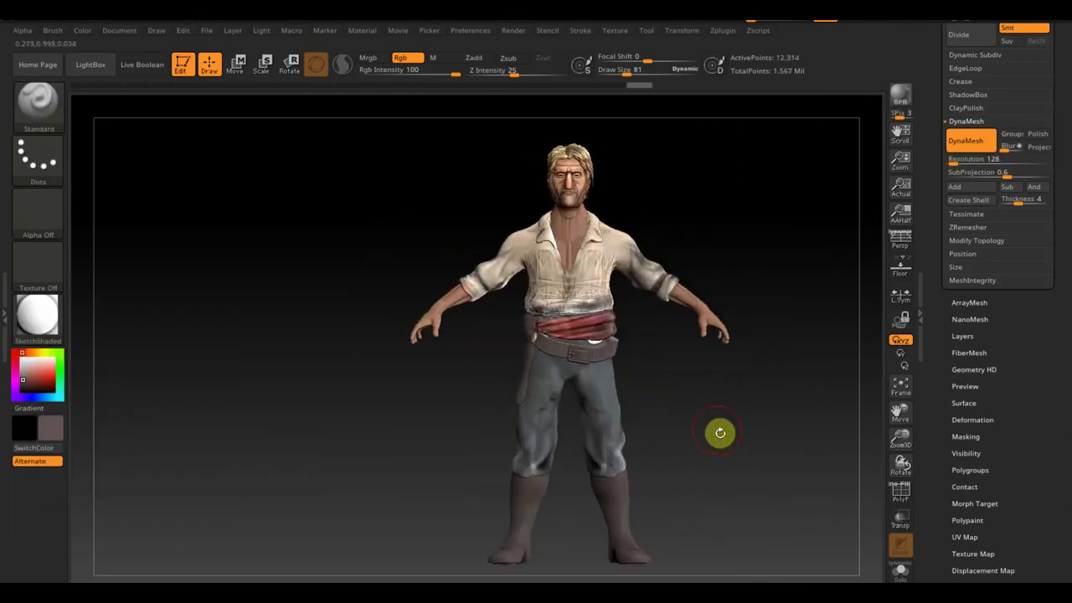
left_click(605, 303, "alt")
mouse_move(431, 312)
left_mouse_down()
mouse_move(629, 359)
mouse_move(535, 313)
left_mouse_up()
mouse_move(578, 193)
left_mouse_down()
mouse_move(546, 311)
mouse_move(642, 307)
mouse_move(366, 318)
mouse_move(550, 315)
left_mouse_up()
left_click_drag(710, 331, 737, 325)
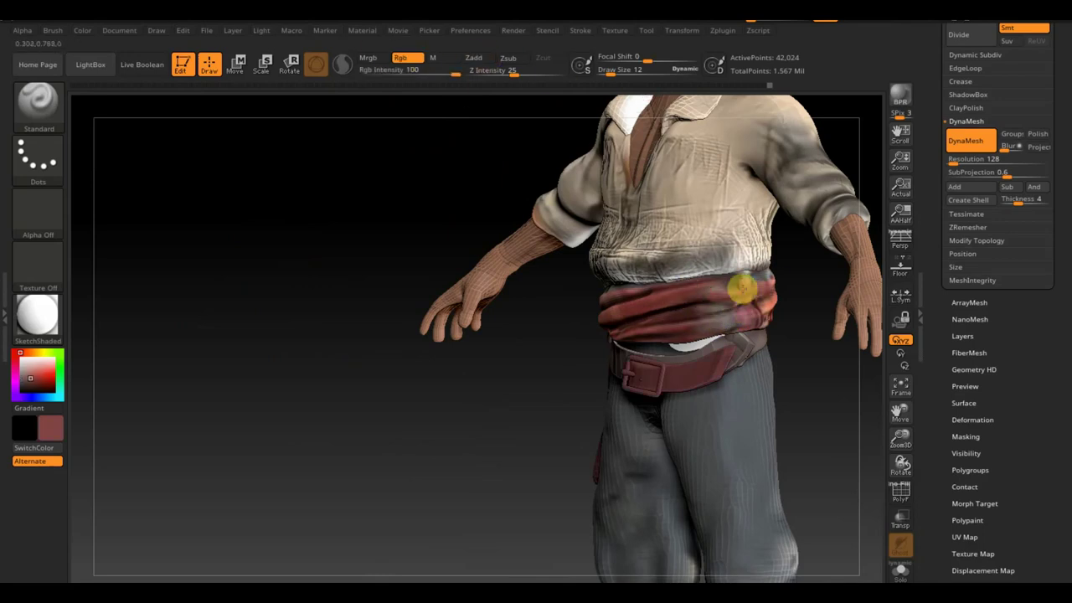
mouse_move(763, 297)
left_mouse_down()
mouse_move(828, 284)
mouse_move(584, 352)
left_mouse_up()
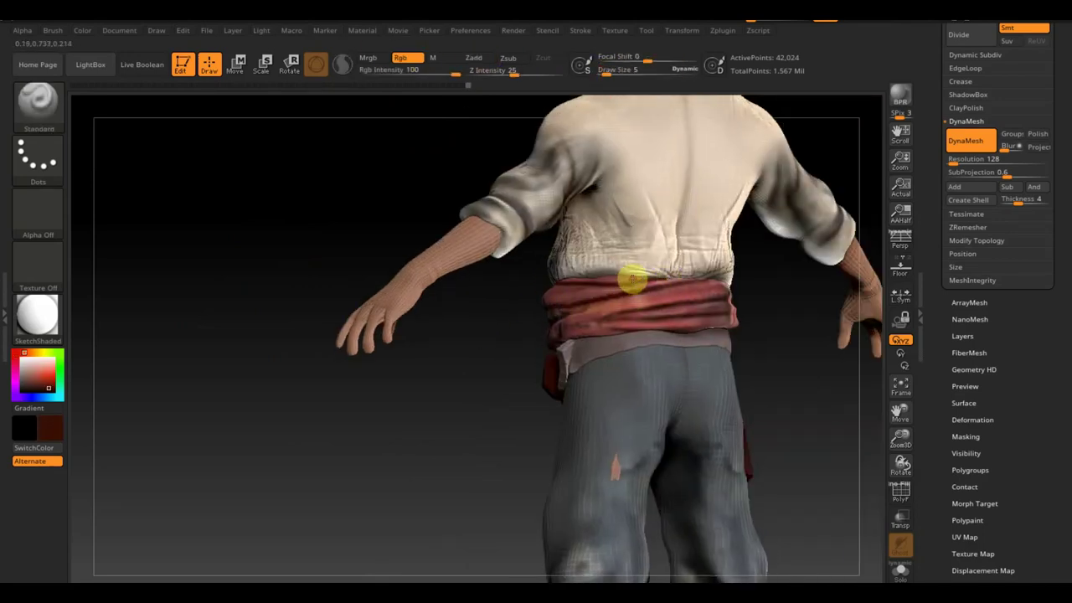
left_click_drag(632, 279, 722, 302)
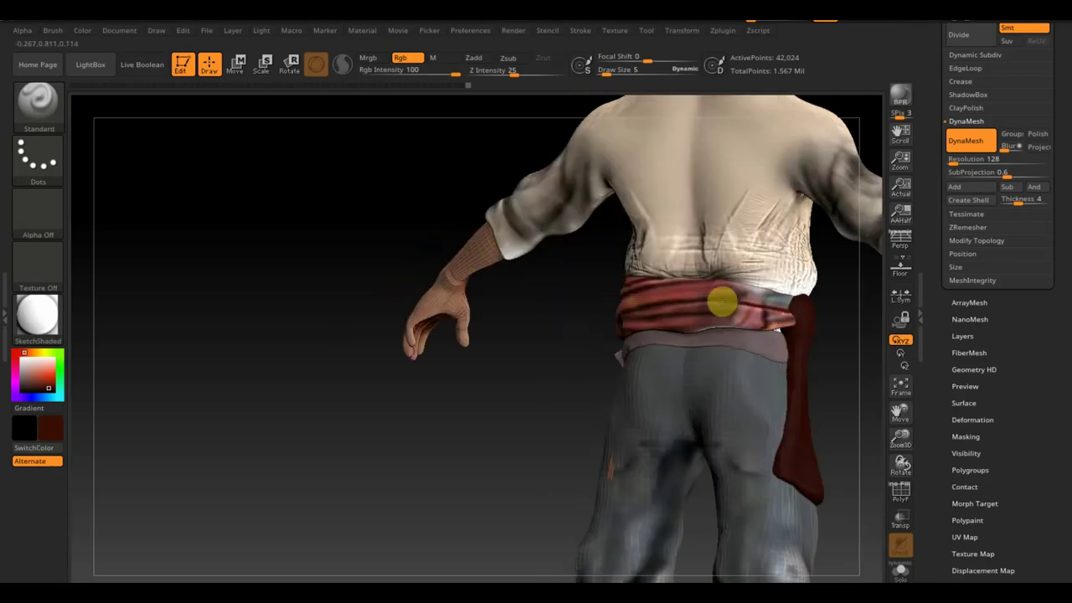
left_click_drag(783, 316, 474, 403)
left_click_drag(649, 338, 677, 352)
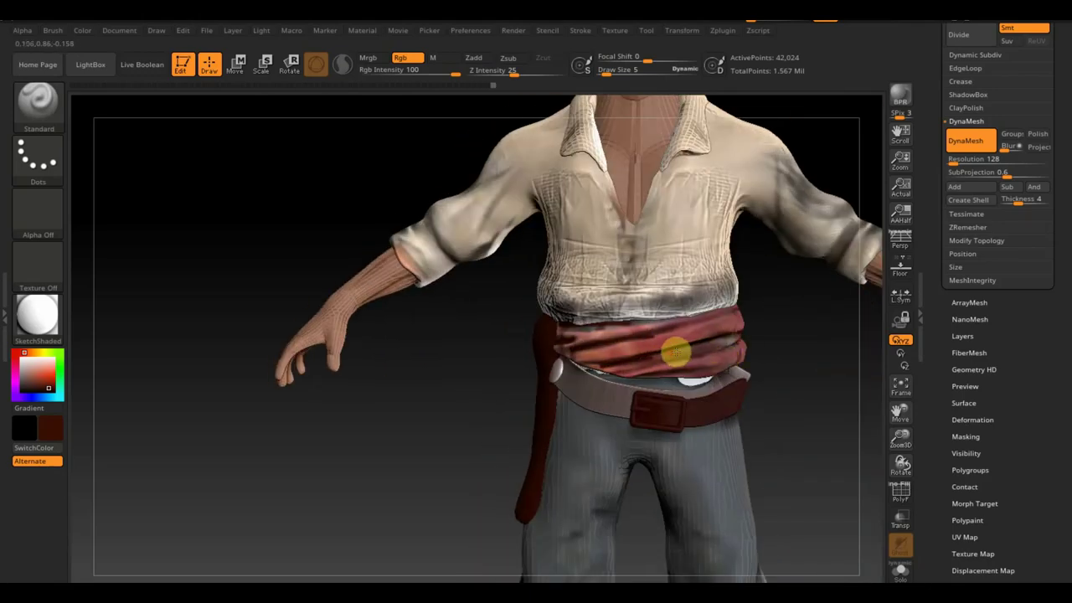
mouse_move(713, 311)
left_mouse_down()
mouse_move(766, 359)
mouse_move(740, 343)
mouse_move(346, 355)
mouse_move(536, 362)
left_mouse_up()
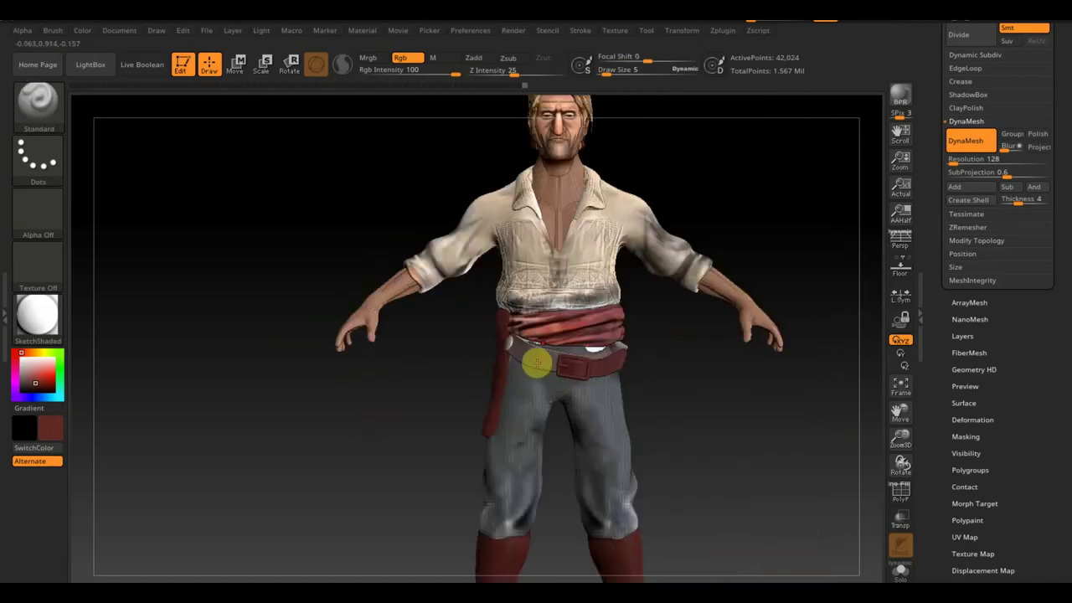
mouse_move(620, 252)
left_mouse_down()
mouse_move(615, 366)
mouse_move(641, 349)
mouse_move(658, 380)
left_mouse_up()
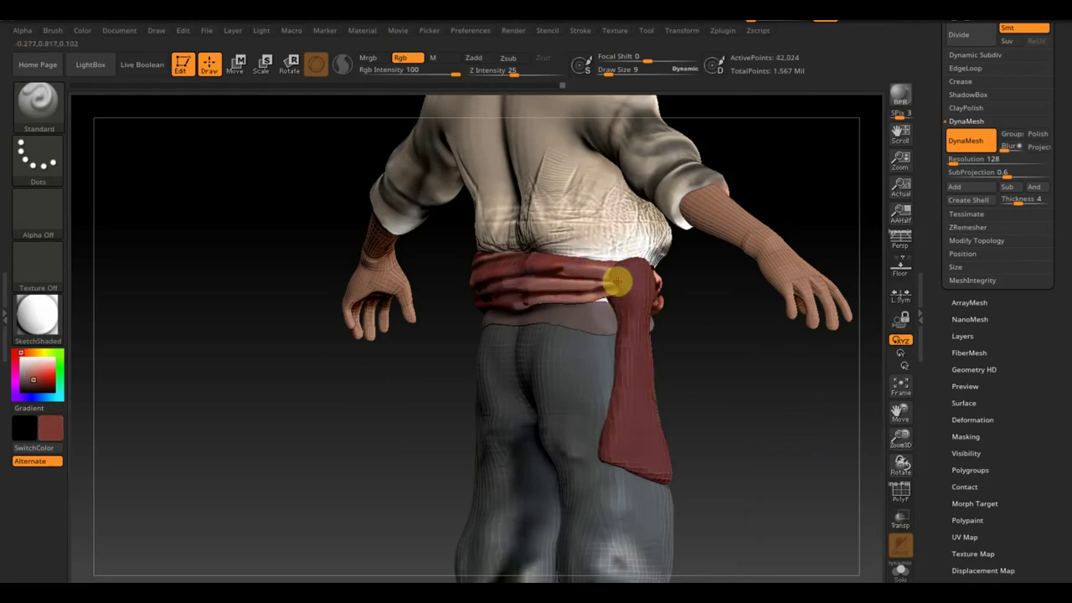
mouse_move(616, 282)
left_mouse_down()
mouse_move(707, 279)
mouse_move(543, 343)
left_mouse_up()
Step: Select the Extract5 piece and pick the Move Topological brush
key("b")
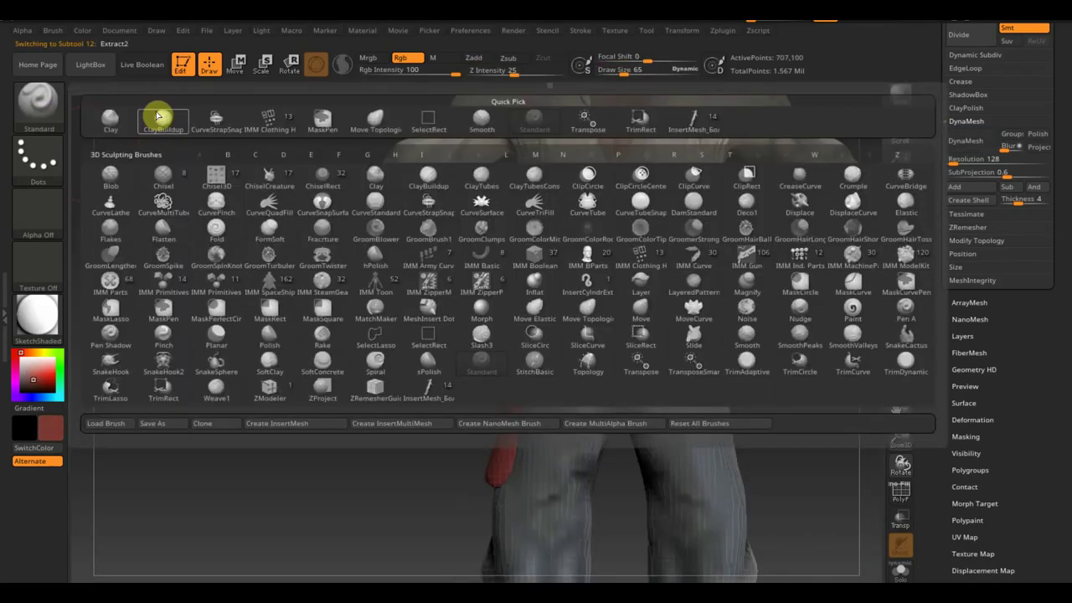
left_click_drag(682, 327, 433, 311)
key("b")
left_click(663, 322, "alt")
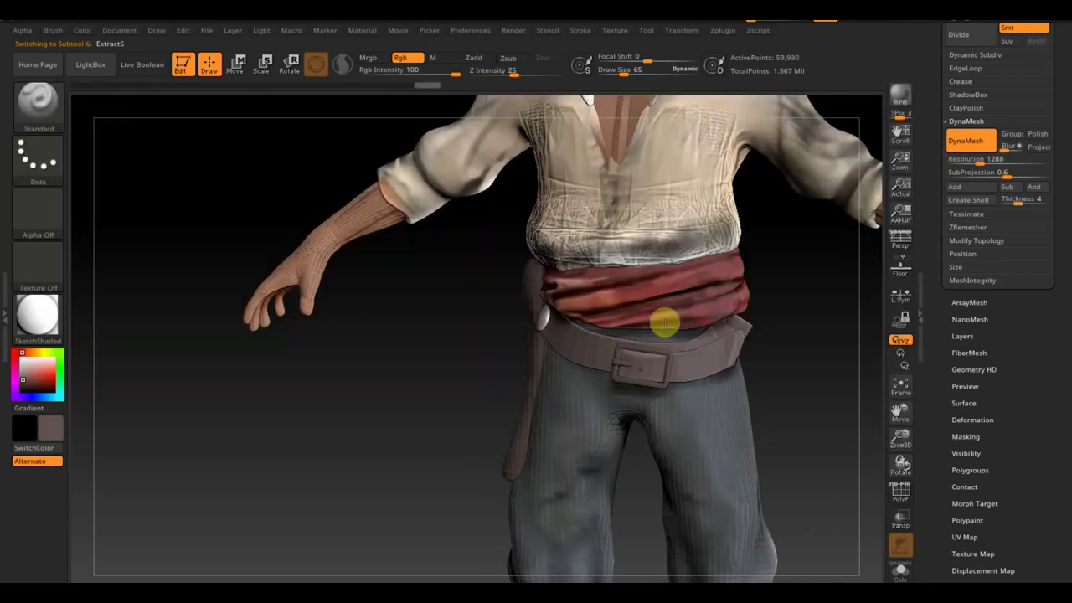
left_click_drag(664, 321, 663, 335)
key("b")
left_click(266, 126)
Step: Nudge the shirt and sash into shape, viewing from front, back, sides and collar
mouse_move(610, 313)
left_mouse_down()
mouse_move(613, 329)
mouse_move(689, 407)
left_mouse_up()
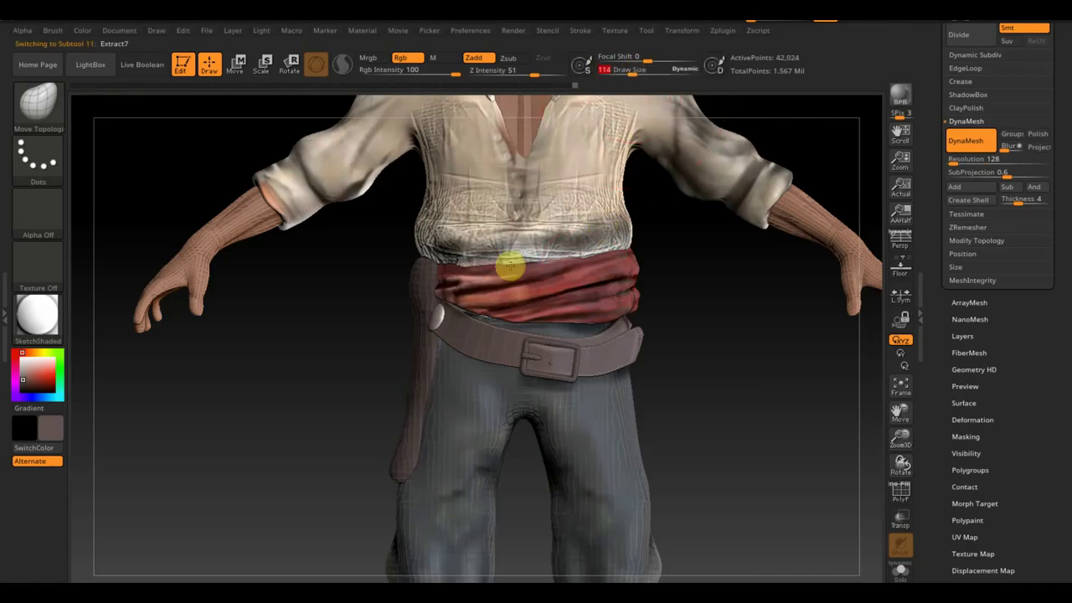
mouse_move(605, 337)
left_mouse_down()
mouse_move(656, 299)
mouse_move(679, 363)
mouse_move(707, 335)
mouse_move(612, 254)
left_mouse_up()
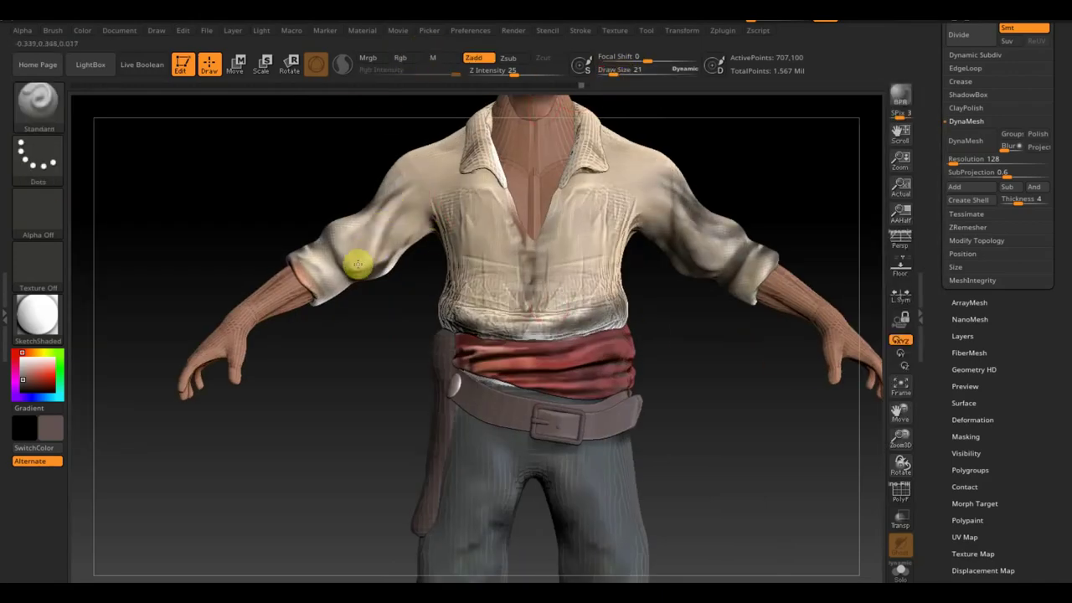
mouse_move(398, 245)
left_mouse_down()
mouse_move(319, 310)
mouse_move(349, 226)
mouse_move(591, 254)
mouse_move(387, 222)
mouse_move(510, 185)
mouse_move(387, 311)
mouse_move(524, 326)
mouse_move(366, 214)
left_mouse_up()
mouse_move(426, 279)
left_mouse_down()
mouse_move(359, 335)
mouse_move(304, 323)
mouse_move(332, 310)
mouse_move(319, 313)
mouse_move(354, 326)
mouse_move(311, 306)
mouse_move(406, 300)
mouse_move(419, 220)
mouse_move(611, 72)
left_mouse_up()
mouse_move(429, 315)
left_mouse_down()
mouse_move(373, 210)
mouse_move(352, 237)
mouse_move(230, 206)
left_mouse_up()
mouse_move(580, 190)
left_mouse_down()
mouse_move(524, 275)
mouse_move(473, 536)
left_mouse_up()
Step: Open the Topology options, lower the colour painting strength and enlarge the brush
left_click(977, 240)
left_click_drag(168, 502, 509, 359)
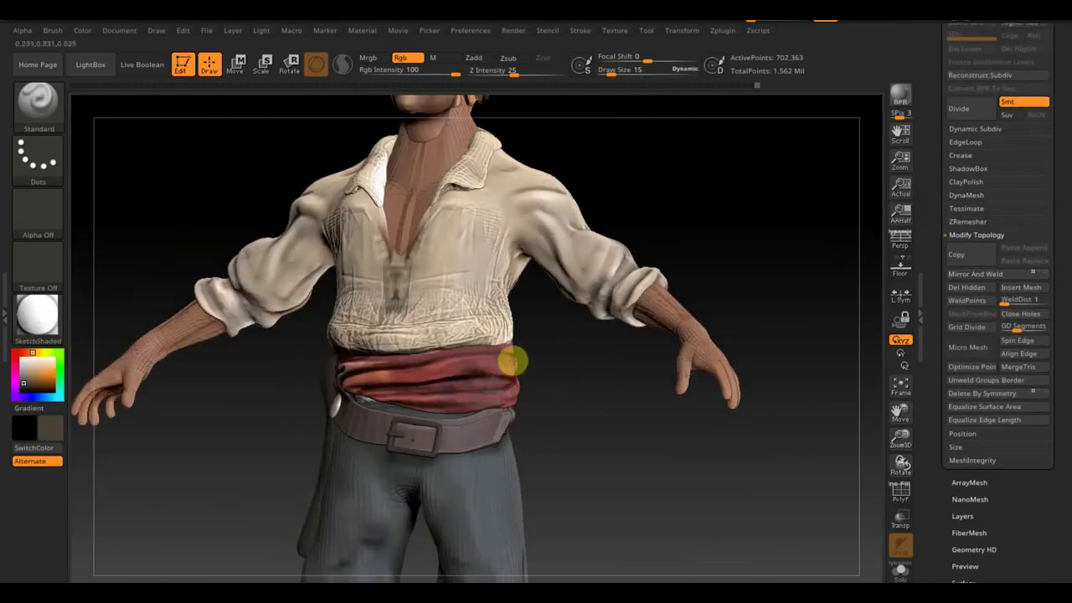
left_click_drag(455, 74, 394, 73)
mouse_move(394, 251)
left_mouse_down()
mouse_move(509, 354)
mouse_move(725, 327)
mouse_move(510, 352)
mouse_move(366, 163)
mouse_move(706, 232)
left_mouse_up()
Step: Refine the trousers' fit from side and back views, then select Extract8
left_click_drag(627, 293, 627, 225, "alt")
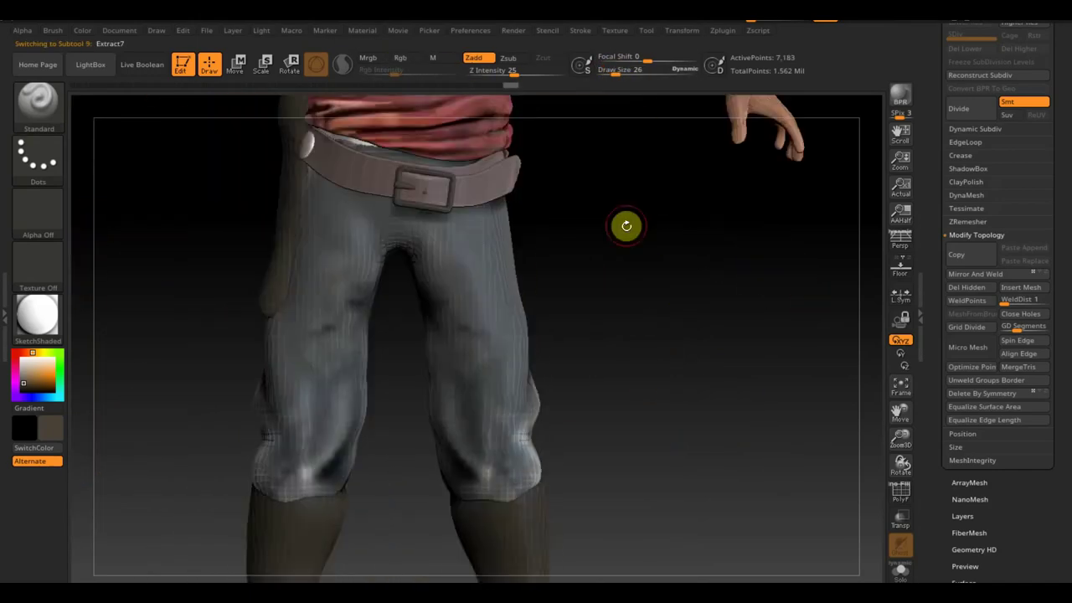
mouse_move(440, 416)
left_mouse_down()
mouse_move(517, 485)
mouse_move(569, 376)
mouse_move(806, 294)
mouse_move(544, 378)
mouse_move(491, 346)
mouse_move(703, 388)
left_mouse_up()
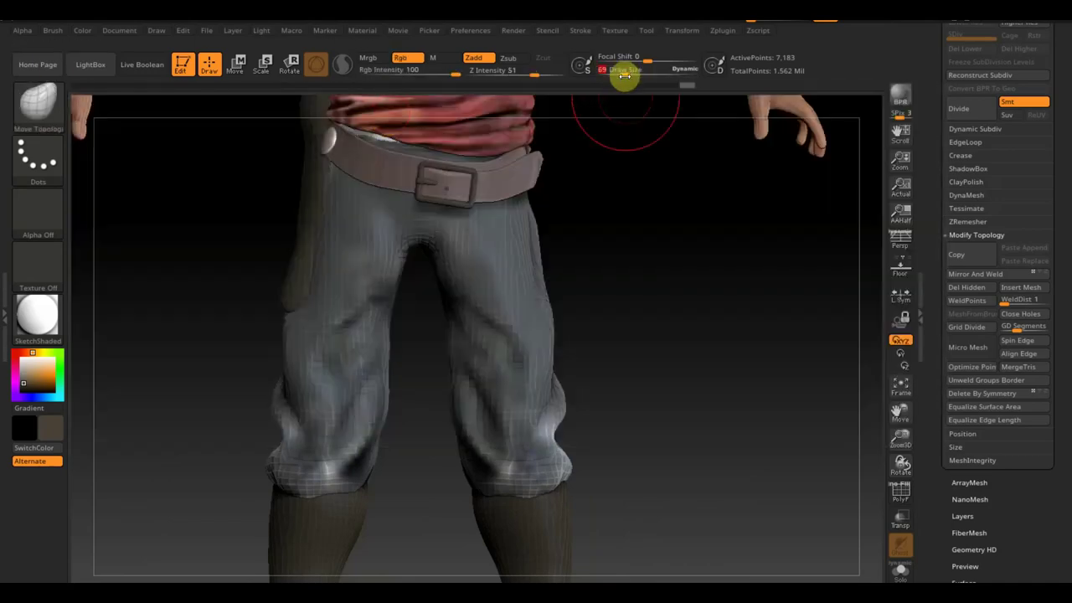
mouse_move(436, 262)
left_mouse_down()
mouse_move(558, 483)
mouse_move(789, 478)
mouse_move(666, 442)
left_mouse_up()
mouse_move(624, 228)
left_mouse_down()
mouse_move(540, 190)
mouse_move(653, 323)
mouse_move(725, 335)
mouse_move(481, 354)
mouse_move(453, 233)
mouse_move(426, 276)
left_mouse_up()
left_click(453, 232, "alt")
Step: Adjust the shirt's chest and sleeves from front and back, then frame the whole figure
left_click_drag(463, 316, 474, 292)
left_click_drag(619, 277, 514, 258)
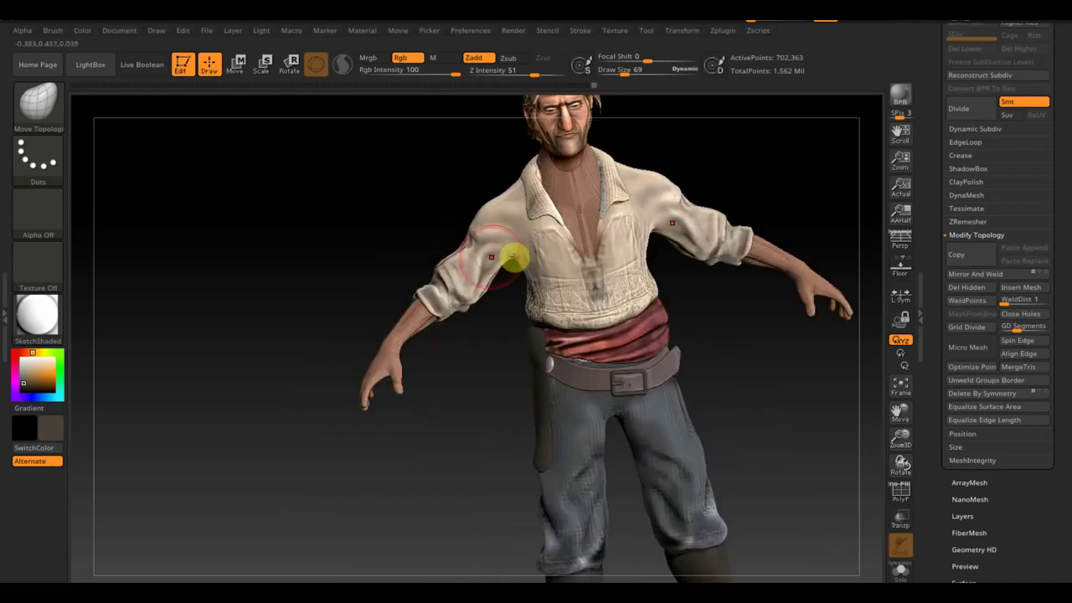
left_click_drag(524, 172, 619, 263)
mouse_move(518, 249)
left_mouse_down()
mouse_move(311, 287)
mouse_move(396, 258)
left_mouse_up()
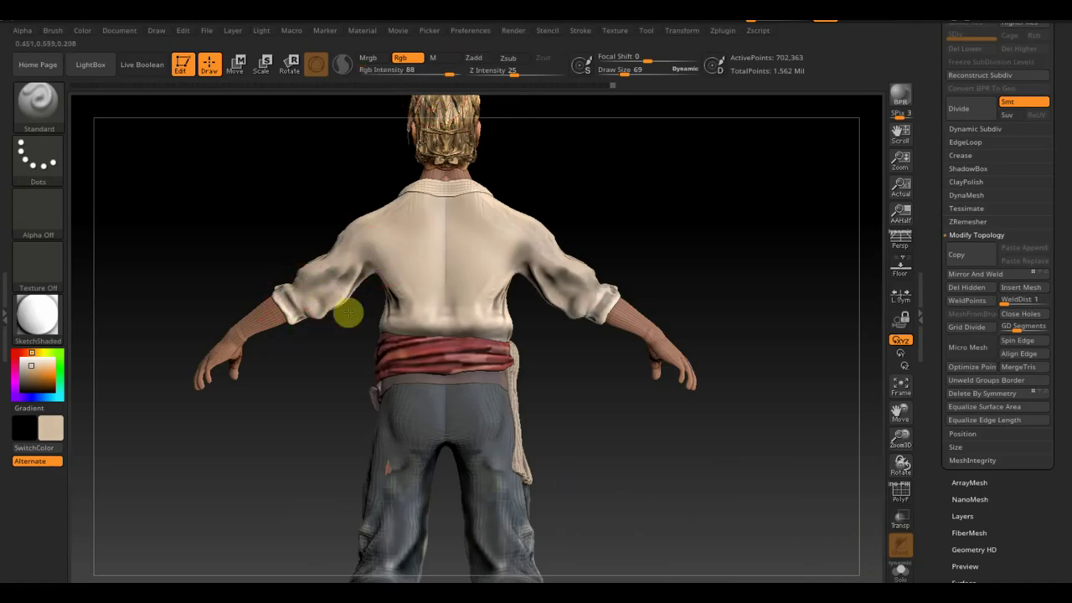
mouse_move(557, 253)
left_mouse_down()
mouse_move(559, 232)
mouse_move(689, 221)
mouse_move(570, 280)
mouse_move(520, 282)
mouse_move(608, 201)
mouse_move(486, 223)
mouse_move(522, 282)
mouse_move(529, 237)
mouse_move(567, 296)
mouse_move(530, 215)
left_mouse_up()
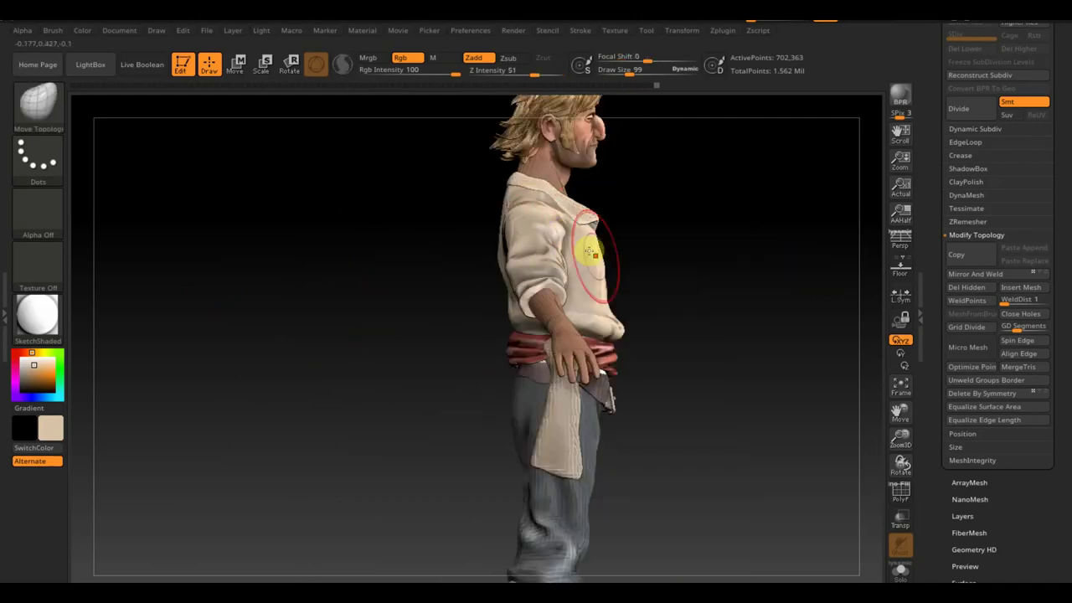
mouse_move(597, 257)
left_mouse_down()
mouse_move(629, 282)
mouse_move(623, 239)
mouse_move(763, 160)
mouse_move(826, 187)
left_mouse_up()
key("f")
mouse_move(658, 394)
left_mouse_down()
mouse_move(527, 491)
mouse_move(522, 474)
mouse_move(699, 568)
mouse_move(603, 447)
mouse_move(138, 94)
left_mouse_up()
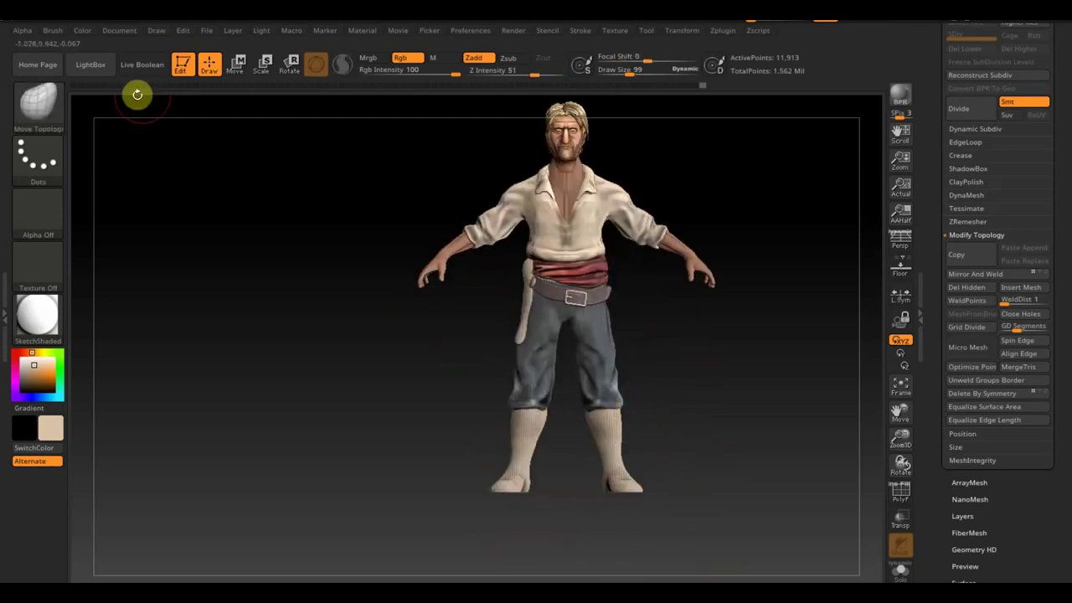
Step: Import a reference image through the Texture options and expand the Geometry settings
mouse_move(610, 421)
left_mouse_down()
mouse_move(663, 511)
mouse_move(629, 430)
mouse_move(658, 411)
left_mouse_up()
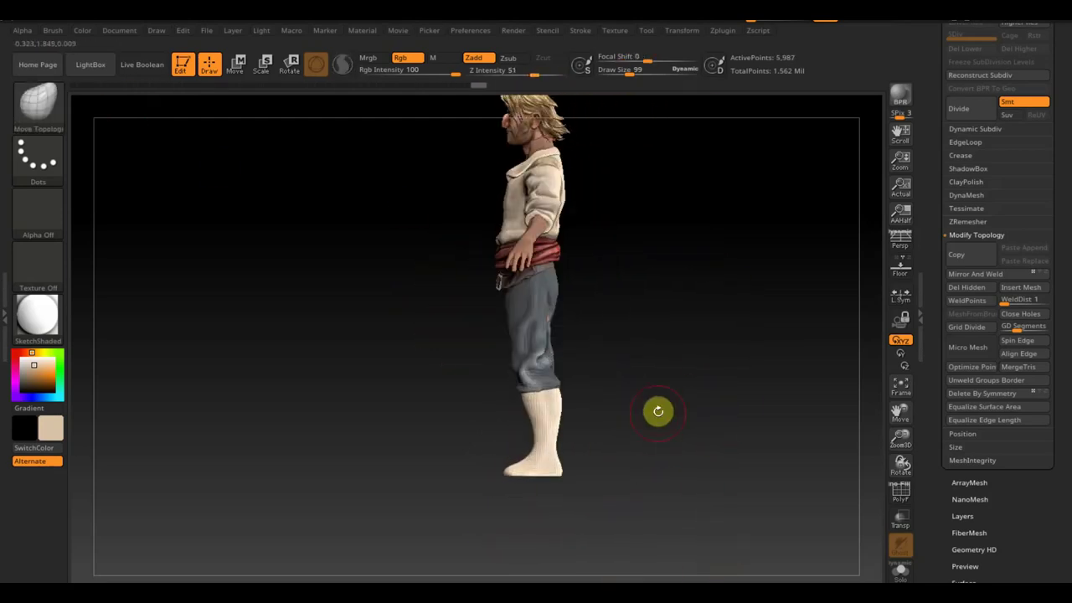
left_click_drag(545, 479, 672, 446)
left_click(651, 116)
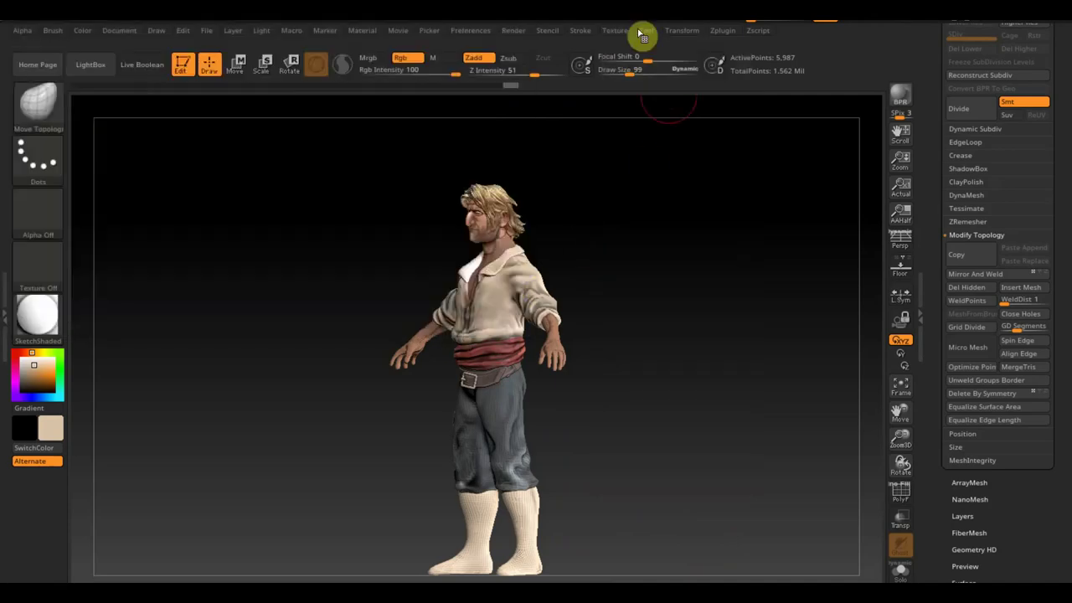
left_click(642, 32)
left_click(723, 268)
mouse_move(687, 371)
left_mouse_down()
mouse_move(829, 342)
mouse_move(471, 318)
left_mouse_up()
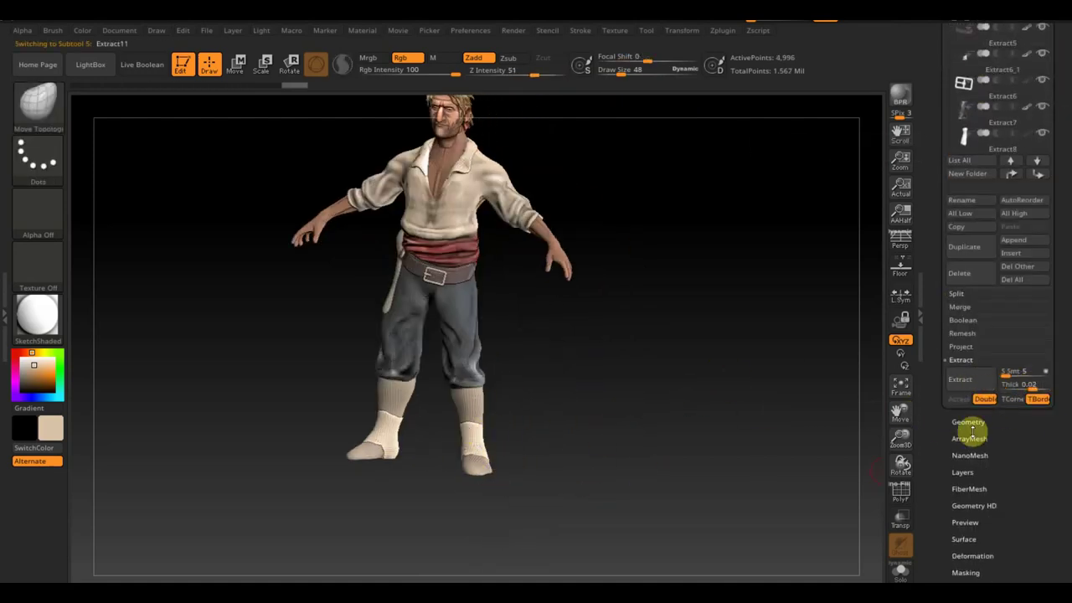
left_click(969, 422)
mouse_move(466, 431)
left_mouse_down()
mouse_move(631, 437)
mouse_move(461, 458)
mouse_move(503, 466)
mouse_move(723, 374)
mouse_move(701, 351)
mouse_move(537, 467)
mouse_move(521, 447)
mouse_move(579, 541)
mouse_move(541, 466)
mouse_move(749, 417)
mouse_move(506, 395)
left_mouse_up()
Step: Pick the CurveStrapSnap brush and draw a short strap across the boot's shin
left_click(52, 104)
left_click(226, 124)
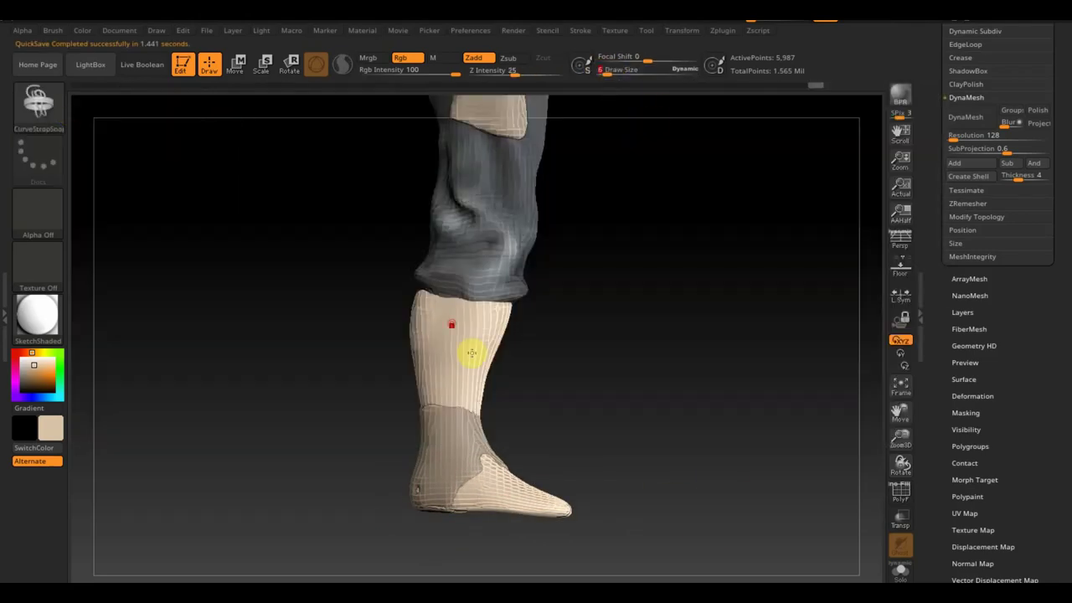
left_click_drag(436, 316, 482, 320)
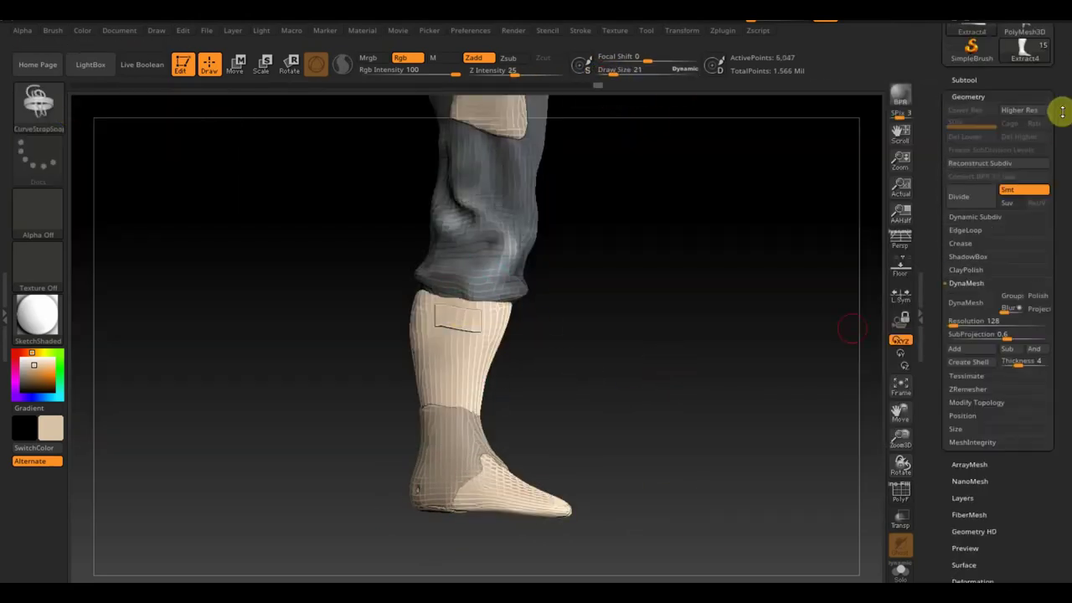
Step: Move the strap piece down the boot shin with Transpose Move and check both boots
left_click(980, 546)
mouse_move(965, 269)
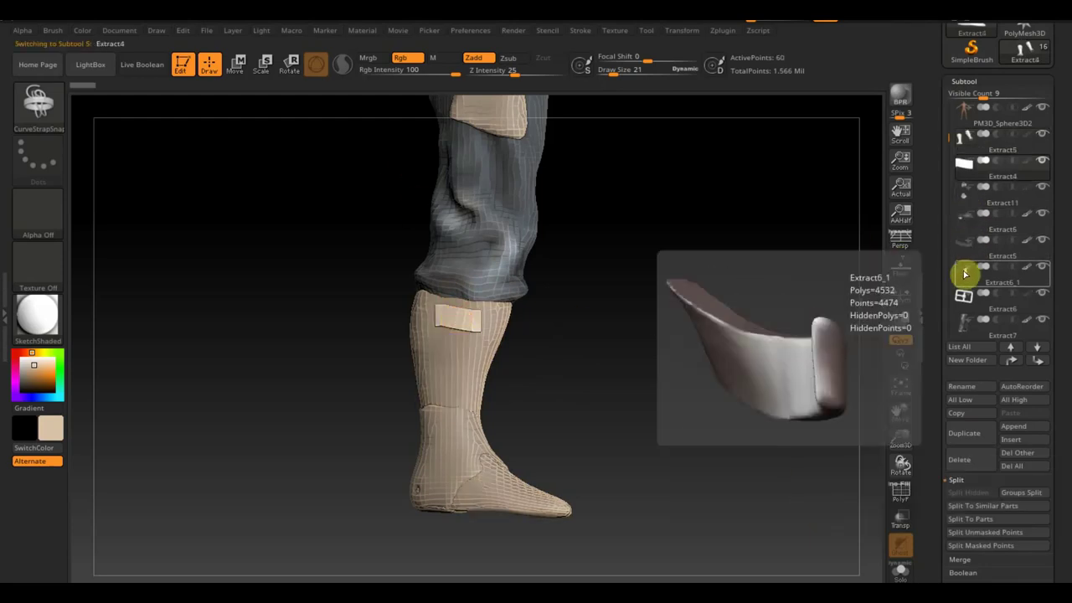
key("w")
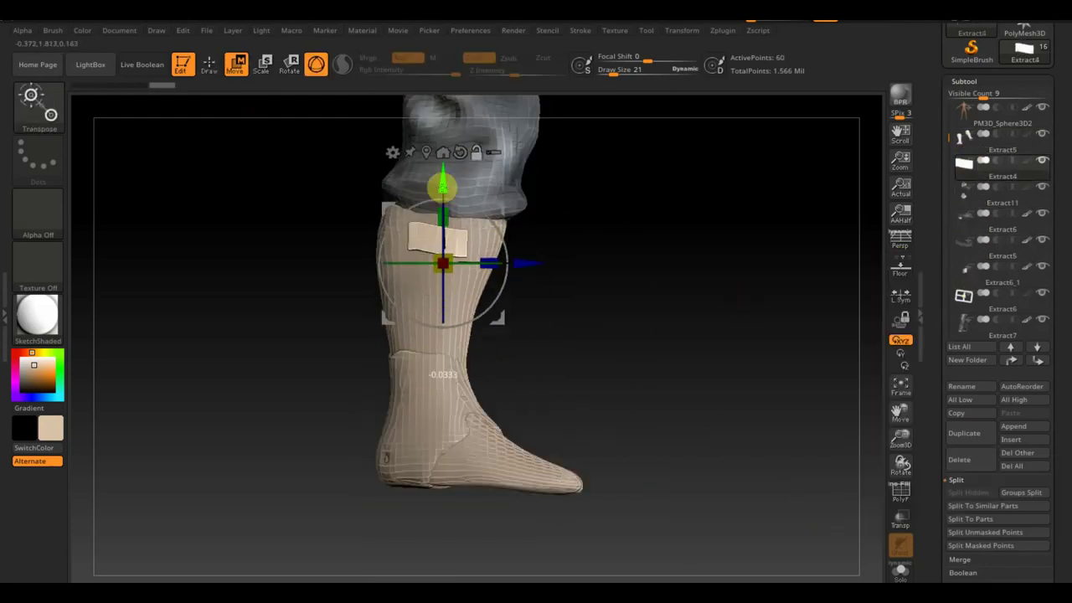
left_click_drag(442, 188, 558, 280)
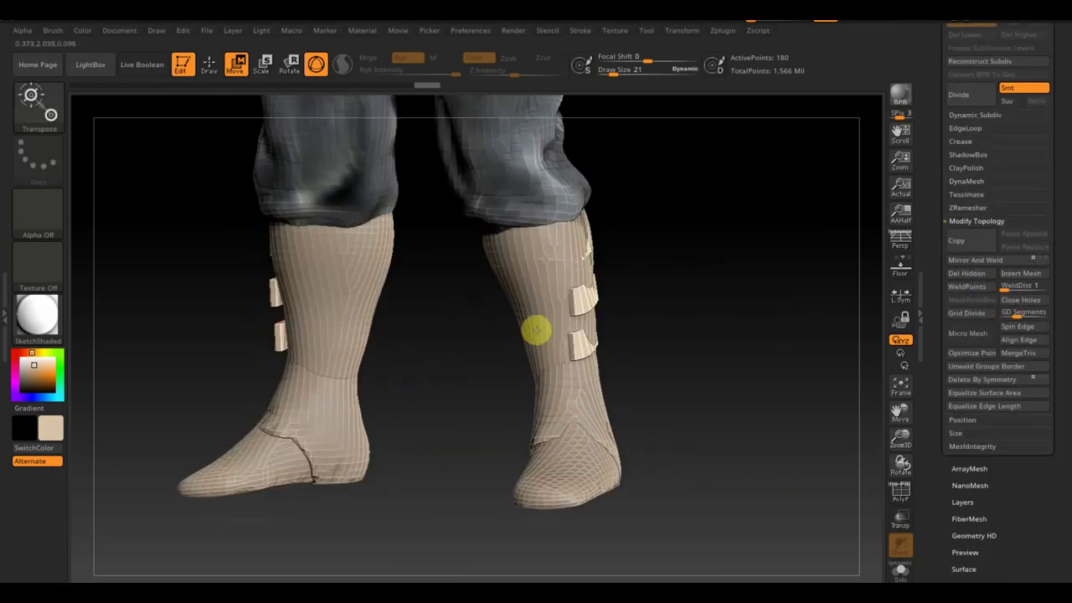
mouse_move(536, 331)
left_mouse_down()
mouse_move(547, 438)
mouse_move(788, 449)
mouse_move(793, 488)
left_mouse_up()
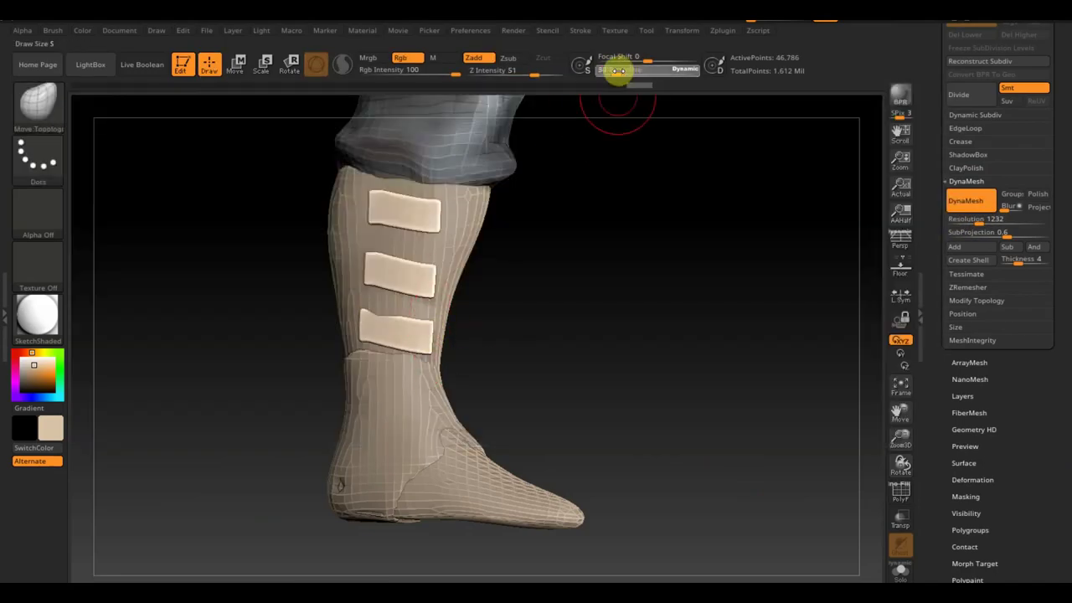
mouse_move(390, 271)
left_mouse_down()
mouse_move(565, 366)
mouse_move(400, 234)
left_mouse_up()
left_click(396, 236, "alt")
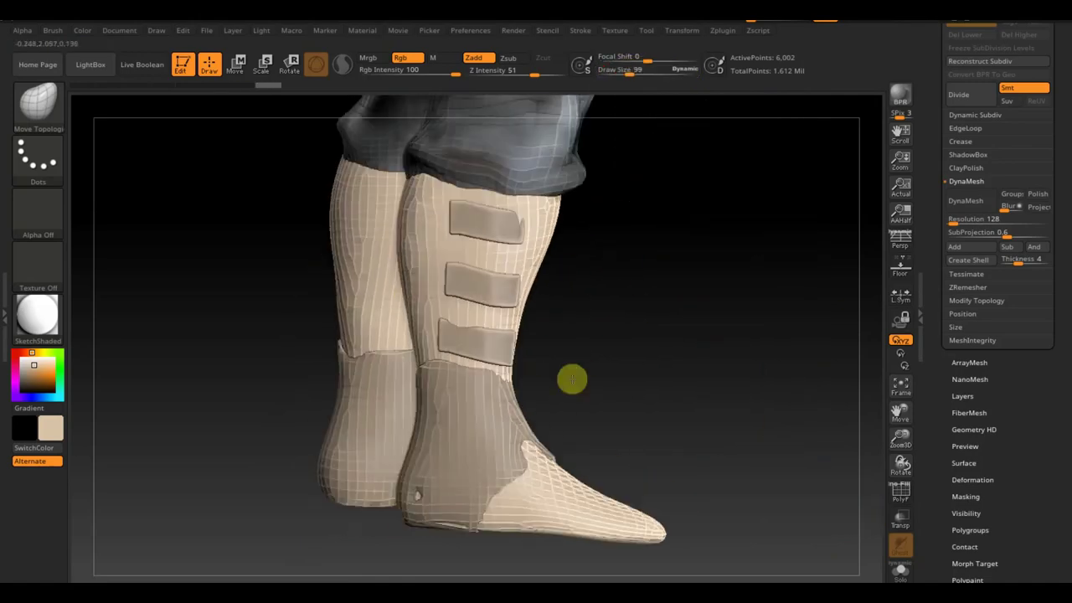
mouse_move(410, 216)
left_mouse_down()
mouse_move(433, 402)
mouse_move(467, 548)
mouse_move(537, 559)
mouse_move(455, 519)
left_mouse_up()
Step: Merge the lower boot SubTool into the upper one and DynaMesh it into one surface
left_click(977, 247)
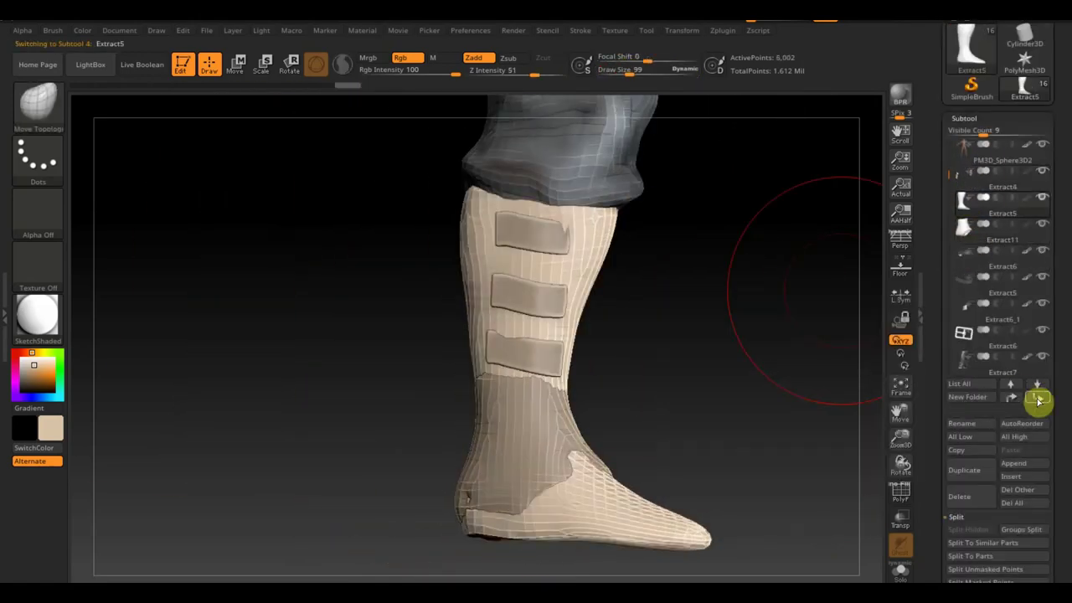
left_click(976, 408)
left_click(970, 497)
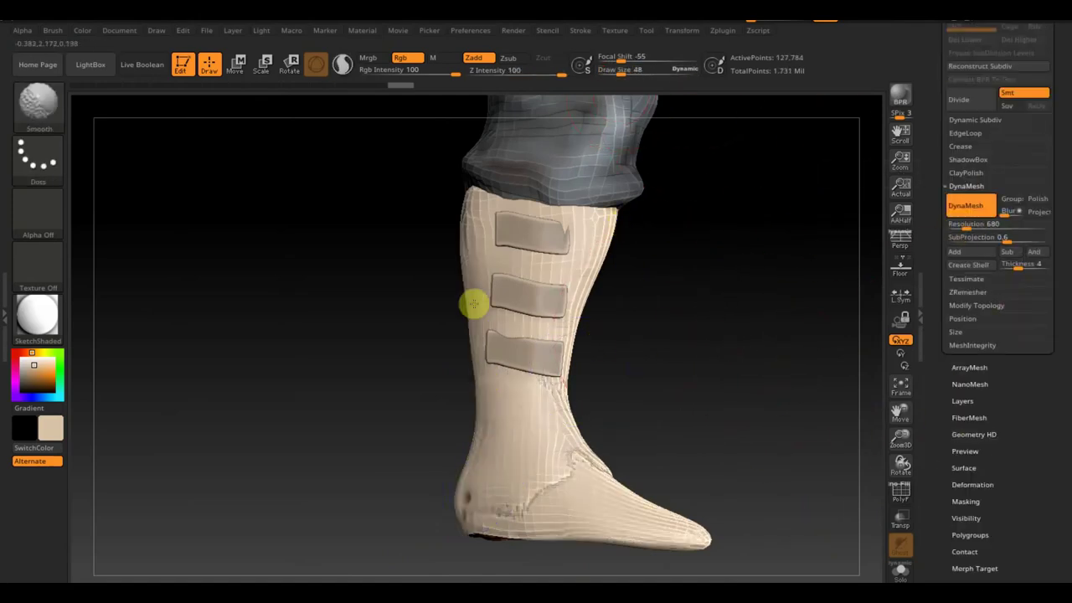
mouse_move(473, 304)
left_mouse_down()
mouse_move(617, 227)
mouse_move(629, 388)
mouse_move(346, 514)
mouse_move(549, 102)
mouse_move(347, 471)
mouse_move(388, 427)
mouse_move(467, 481)
mouse_move(550, 504)
mouse_move(591, 545)
mouse_move(893, 400)
left_mouse_up()
Step: Trim the boot geometry flat beneath the sole, checking it from several angles
left_click(977, 305)
mouse_move(632, 407)
left_mouse_down()
mouse_move(457, 449)
mouse_move(502, 457)
mouse_move(418, 364)
mouse_move(419, 411)
mouse_move(387, 465)
left_mouse_up()
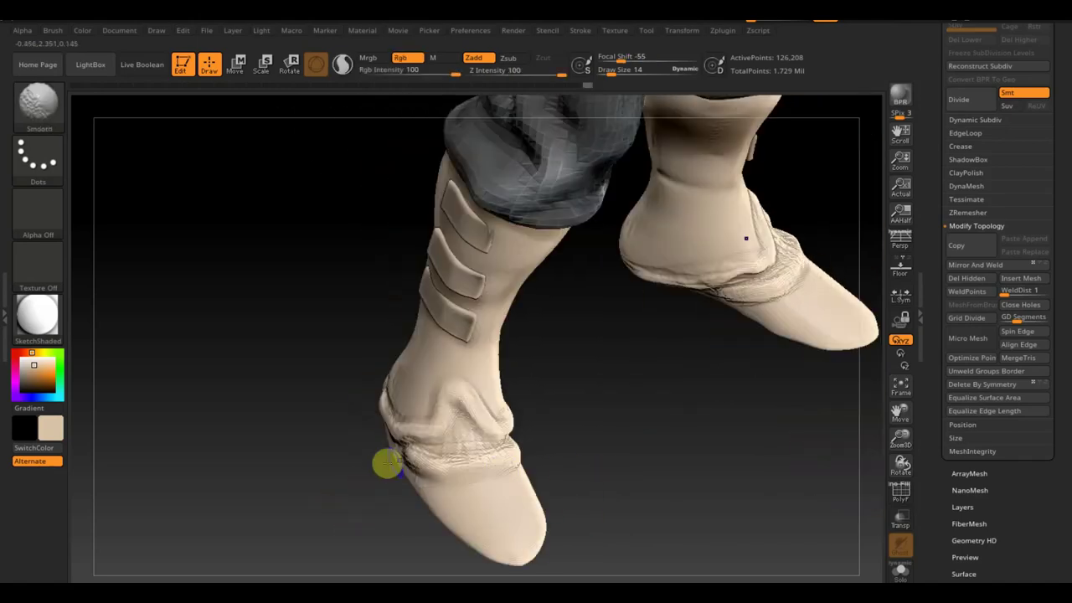
left_click_drag(543, 436, 604, 74)
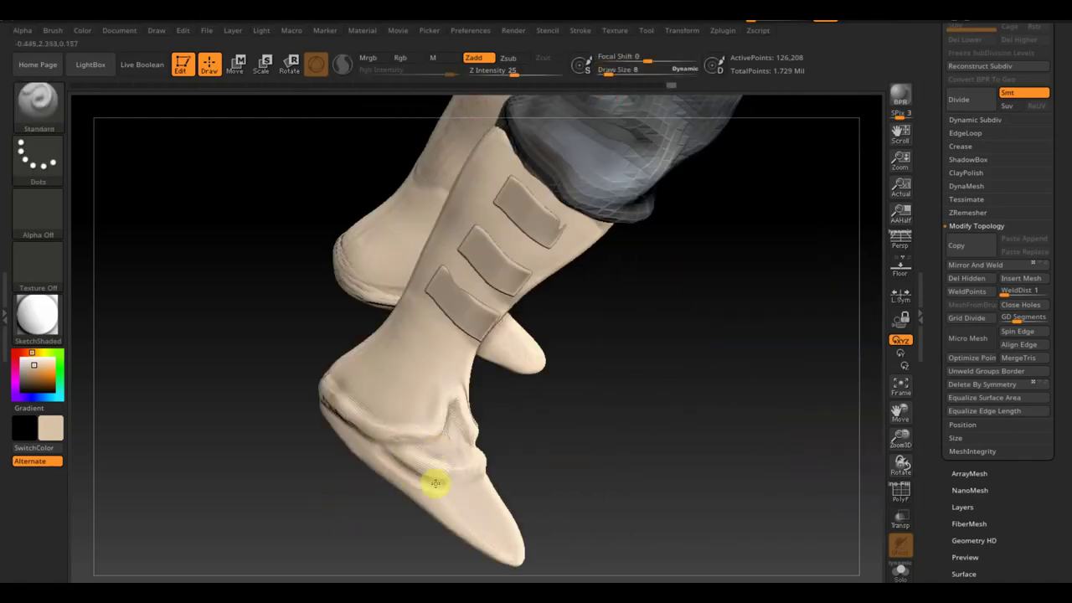
mouse_move(436, 484)
left_mouse_down()
mouse_move(449, 466)
mouse_move(435, 434)
mouse_move(522, 433)
mouse_move(359, 452)
mouse_move(478, 450)
left_mouse_up()
left_click_drag(679, 535, 324, 478, "ctrl+shift")
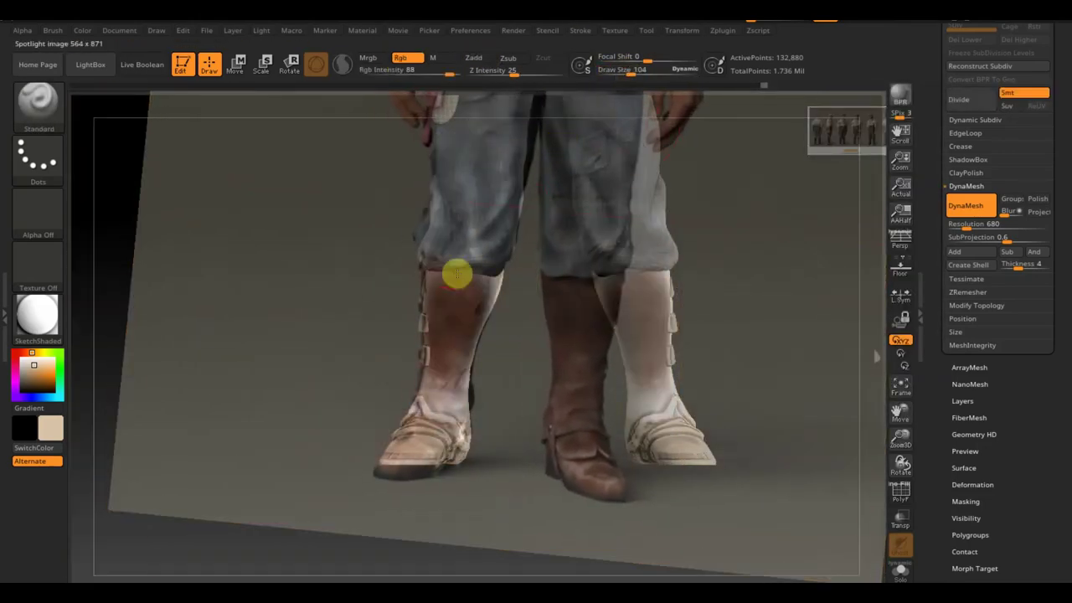
Step: Hide the reference image, reduce the brush size, and inspect the strapped boots from all sides
mouse_move(492, 316)
left_mouse_down()
mouse_move(480, 522)
mouse_move(711, 378)
mouse_move(691, 510)
mouse_move(733, 467)
mouse_move(756, 507)
mouse_move(711, 412)
mouse_move(627, 439)
mouse_move(701, 517)
mouse_move(615, 156)
mouse_move(672, 385)
mouse_move(546, 363)
left_mouse_up()
key("shift+z")
key("shift+f")
left_click_drag(479, 332, 531, 266)
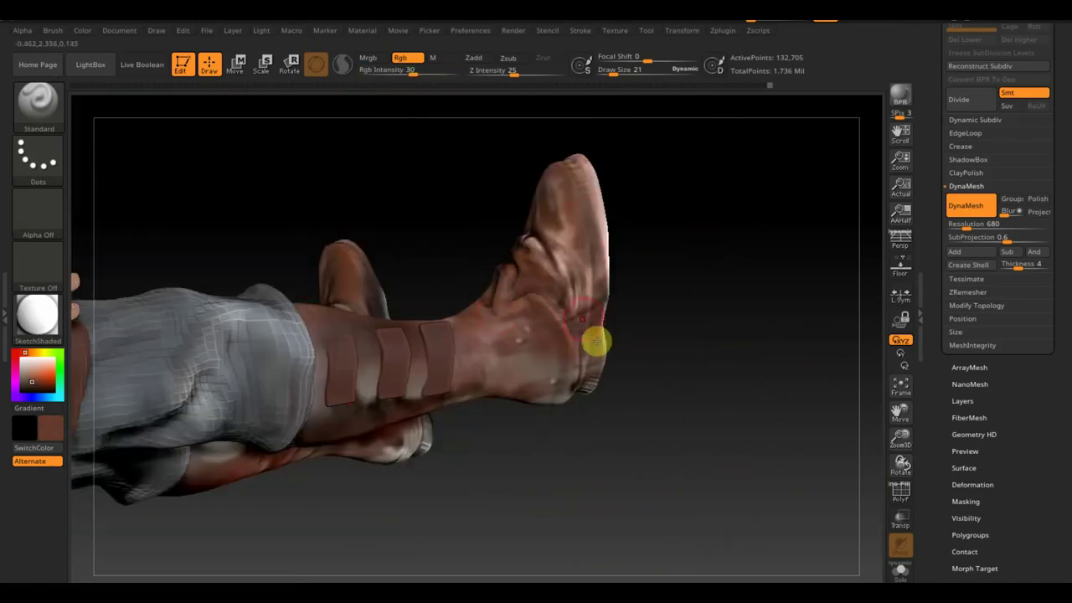
left_click_drag(596, 341, 449, 301)
left_click_drag(553, 334, 463, 422)
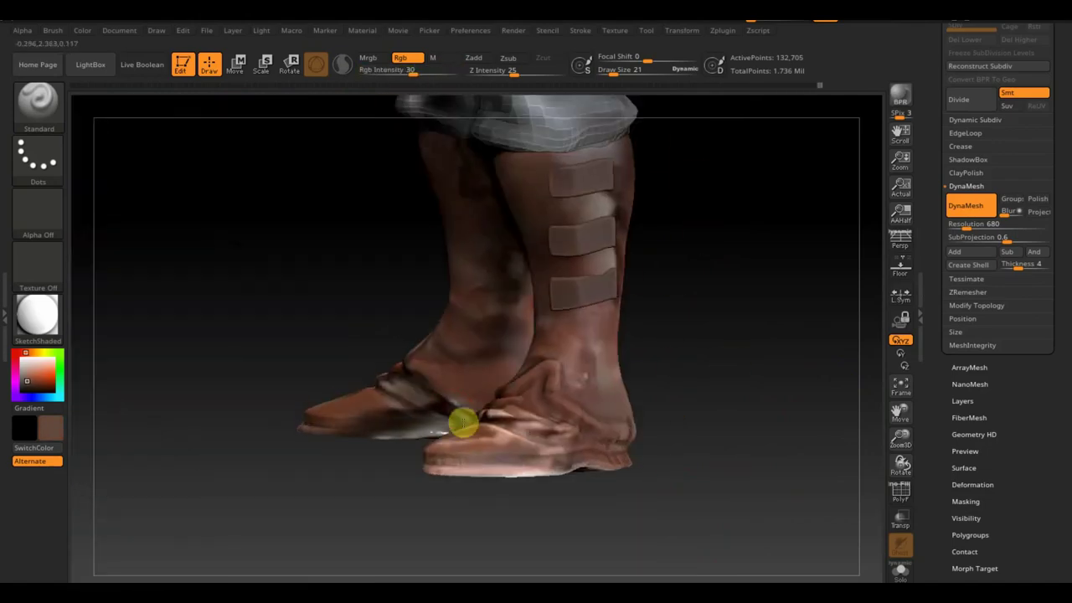
left_click_drag(409, 386, 387, 393)
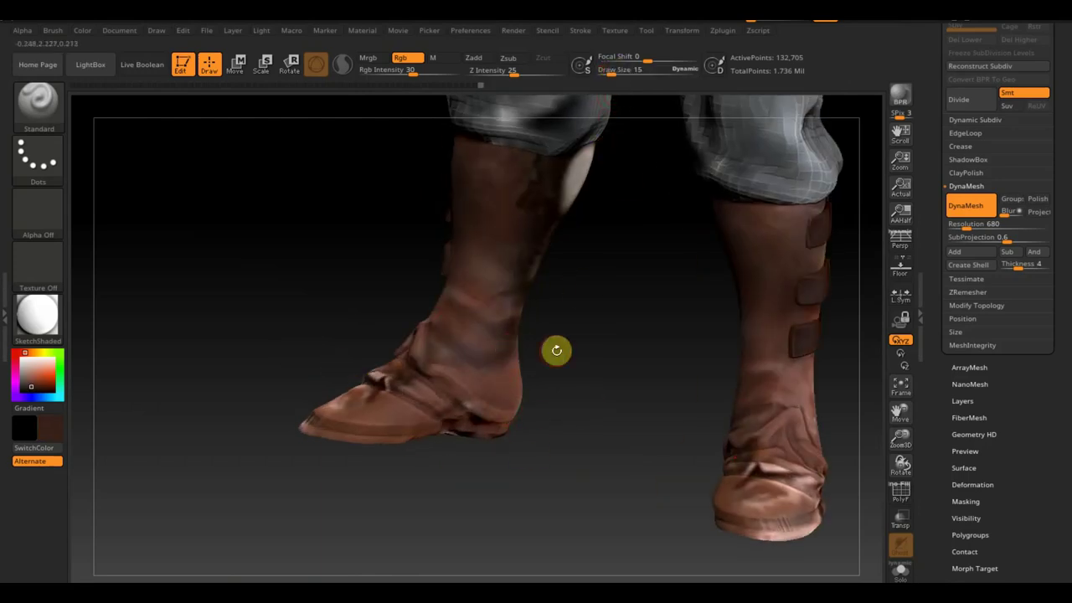
left_click_drag(557, 350, 466, 215)
left_click_drag(359, 243, 430, 324)
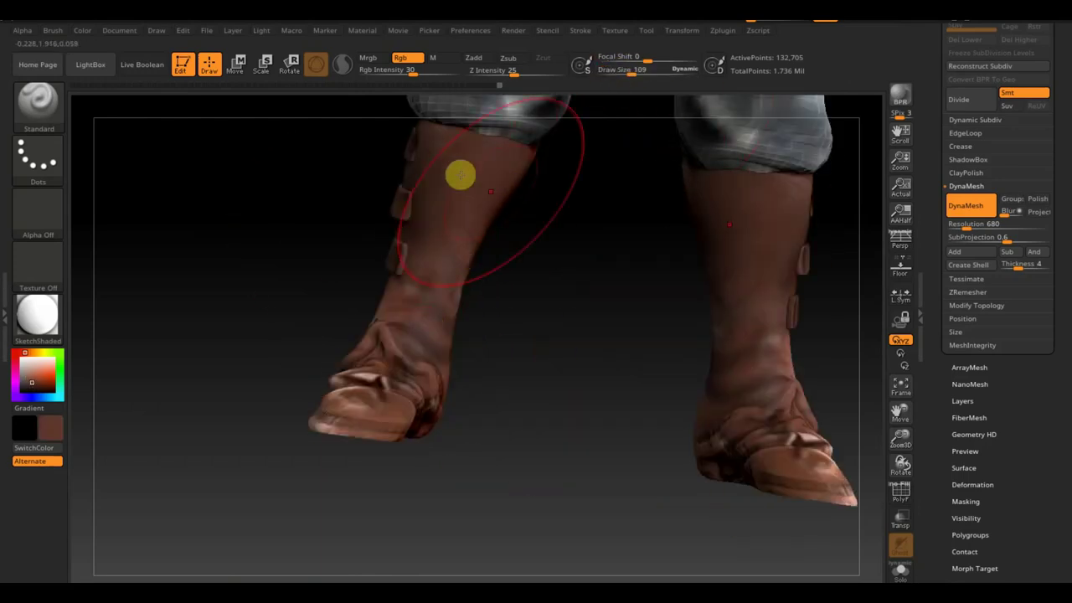
left_click_drag(461, 174, 618, 76)
mouse_move(391, 371)
left_mouse_down()
mouse_move(455, 338)
mouse_move(587, 311)
left_mouse_up()
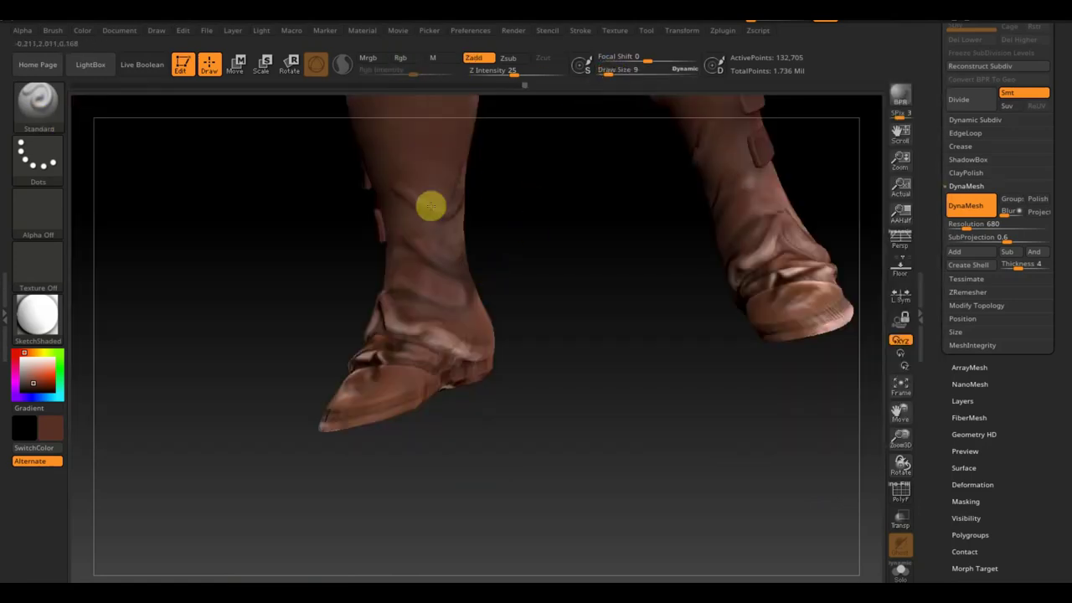
left_click_drag(430, 206, 608, 254)
left_click_drag(461, 289, 494, 263)
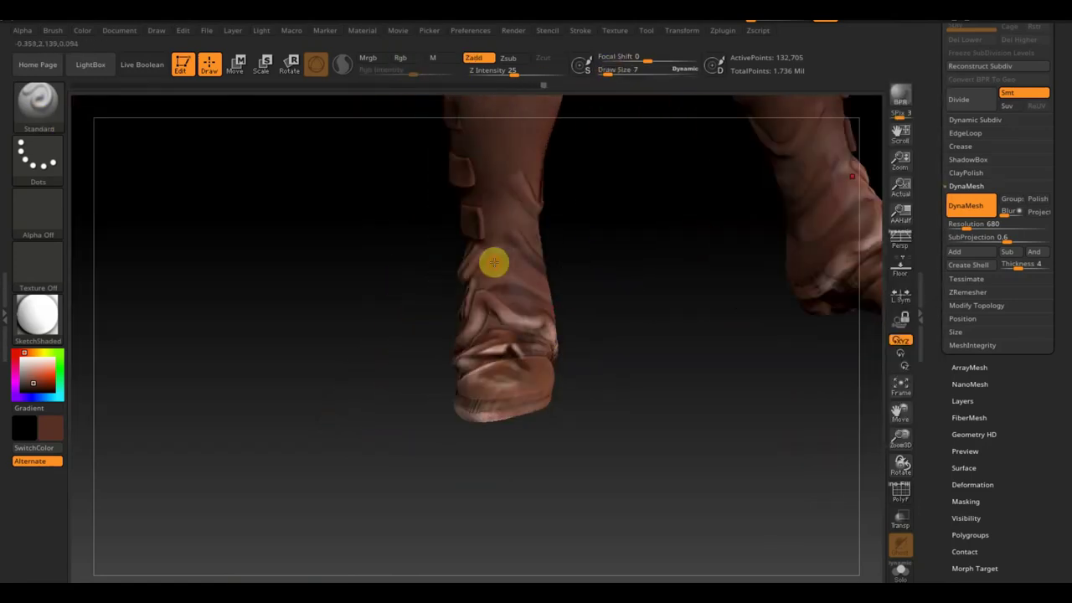
mouse_move(482, 210)
left_mouse_down()
mouse_move(596, 279)
mouse_move(522, 287)
mouse_move(599, 285)
mouse_move(658, 331)
left_mouse_up()
mouse_move(614, 78)
left_mouse_down()
mouse_move(500, 440)
mouse_move(618, 74)
left_mouse_up()
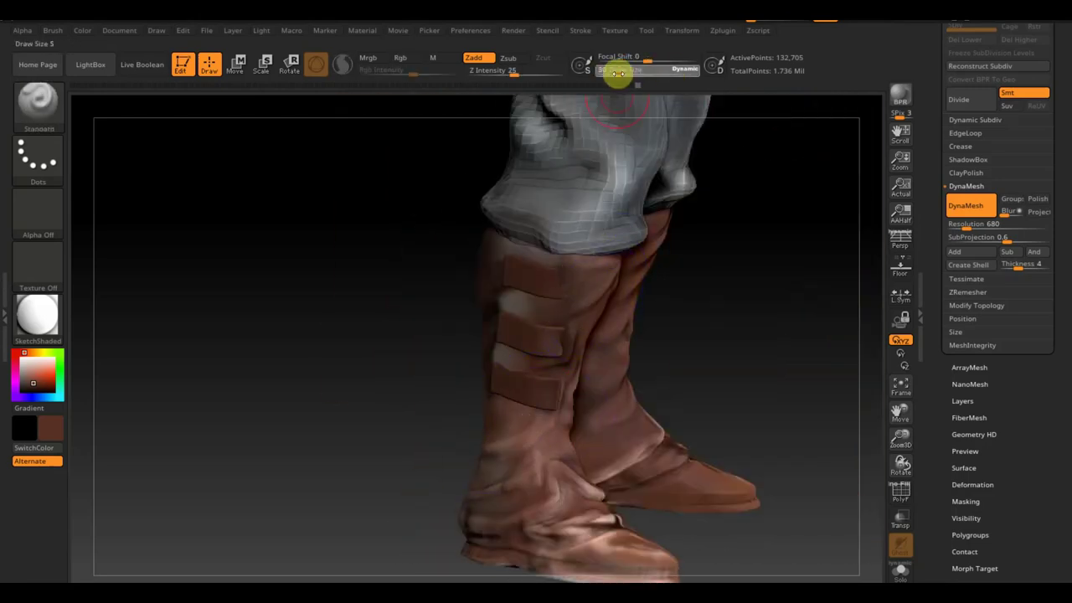
mouse_move(452, 533)
left_mouse_down()
mouse_move(773, 575)
mouse_move(610, 383)
left_mouse_up()
Step: Switch to the Standard brush and select the boot to polypaint its leather and straps brown
key("b")
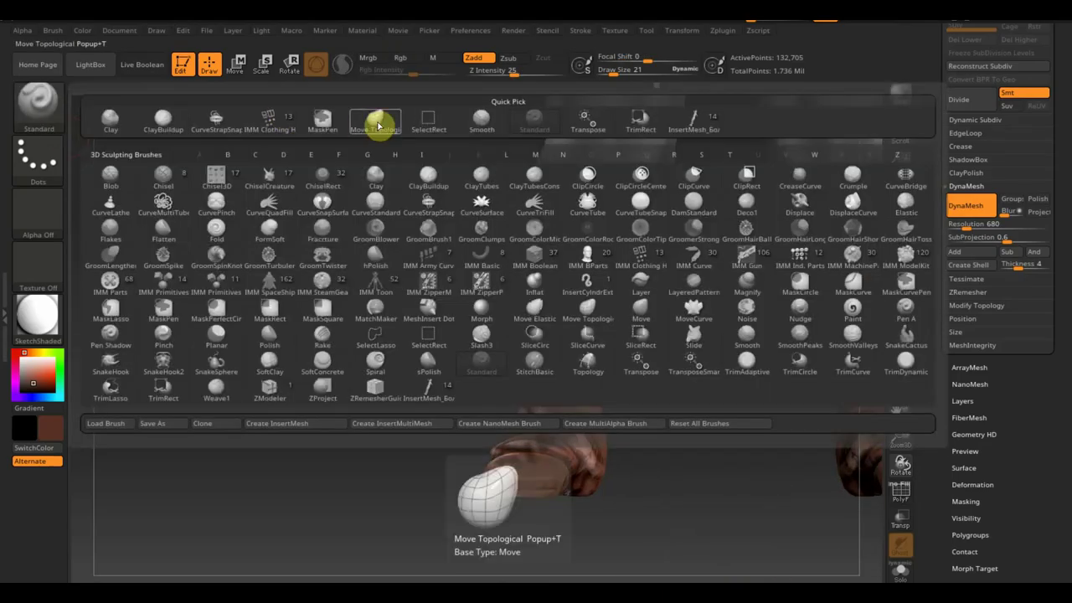
key("m")
key("t")
key("b")
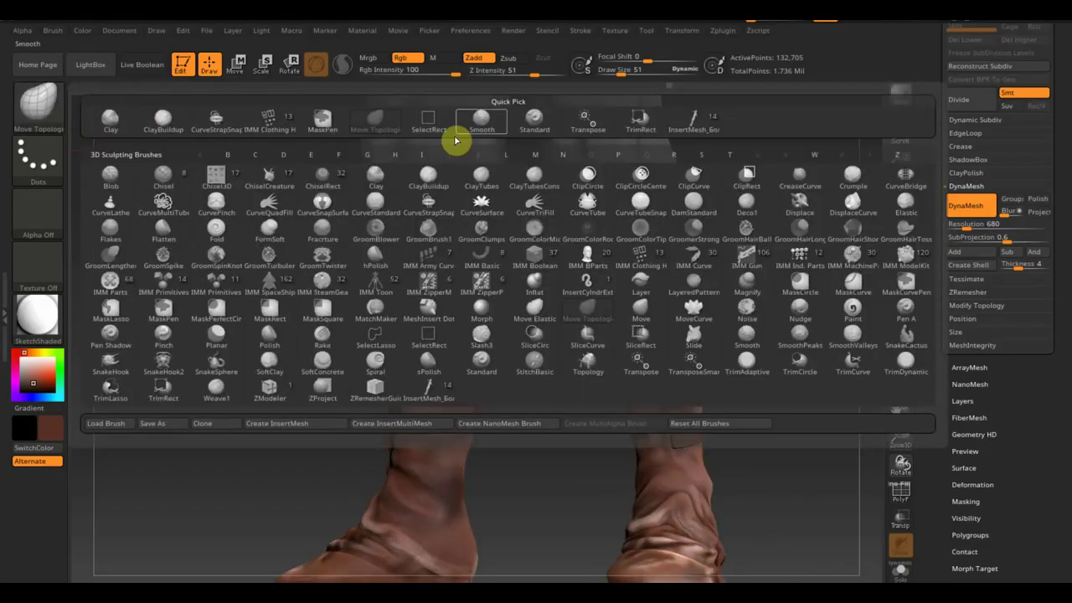
key("s")
key("t")
mouse_move(386, 339)
left_mouse_down()
mouse_move(477, 488)
mouse_move(460, 376)
mouse_move(572, 500)
mouse_move(516, 398)
mouse_move(613, 428)
left_mouse_up()
left_click(520, 362, "alt")
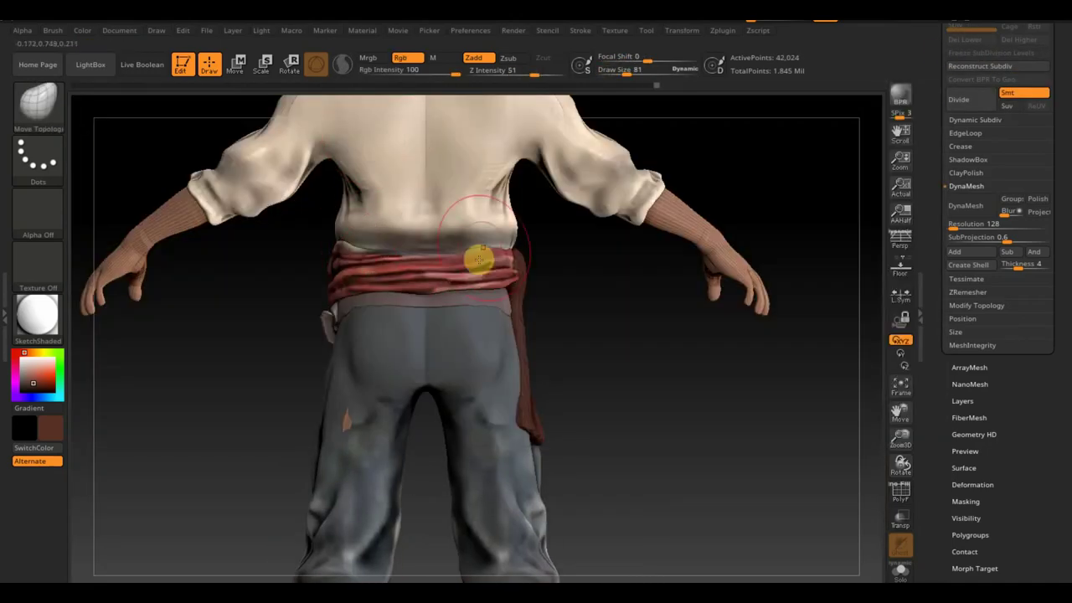
mouse_move(360, 285)
right_mouse_down()
mouse_move(531, 323)
mouse_move(565, 311)
mouse_move(595, 328)
mouse_move(616, 255)
mouse_move(575, 240)
mouse_move(572, 249)
right_mouse_up()
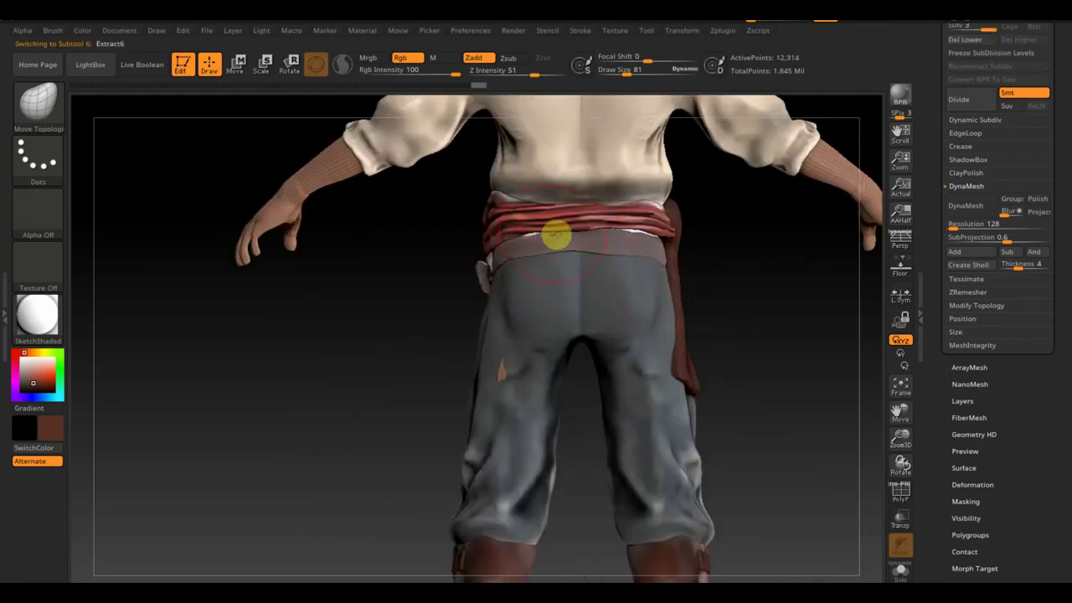
mouse_move(690, 313)
right_mouse_down()
mouse_move(562, 240)
mouse_move(749, 357)
right_mouse_up()
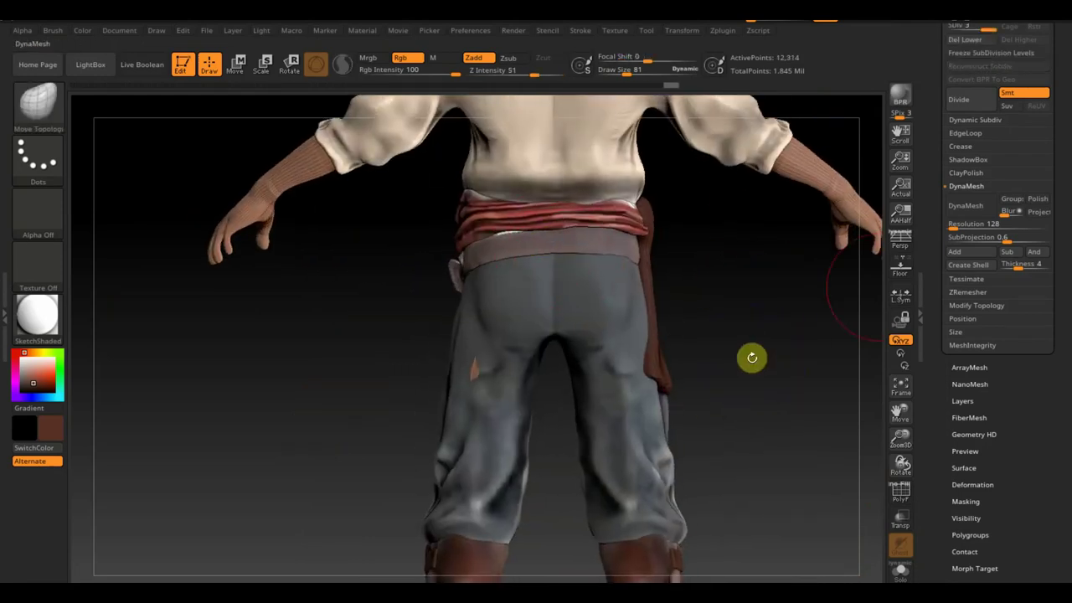
Step: Add a cube SubTool, place it at the back of the neck, and mask its upper part
left_click(964, 246)
key("f")
key("w")
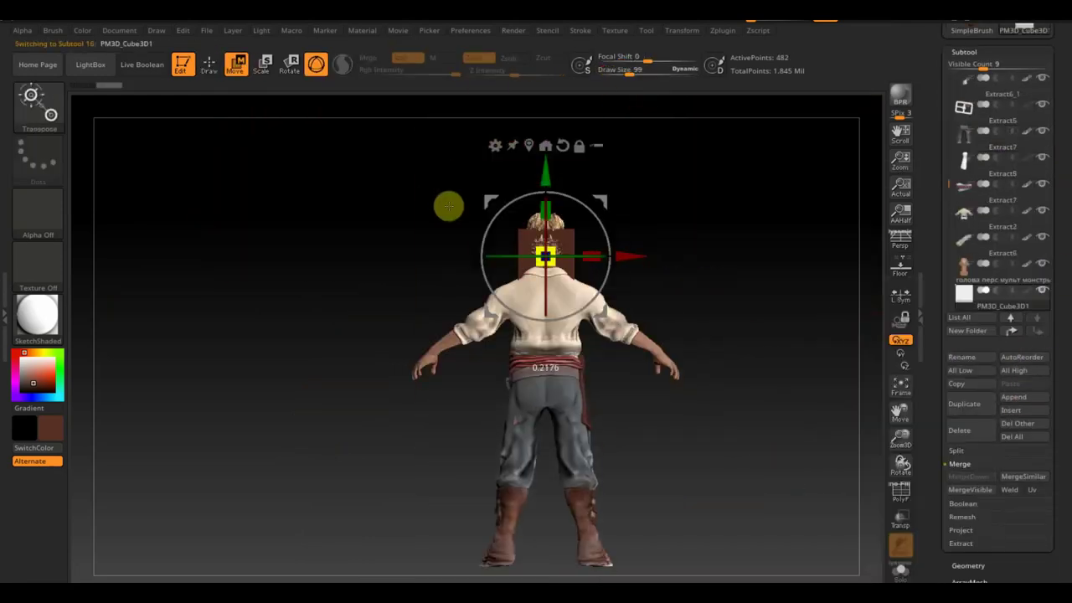
mouse_move(447, 206)
right_mouse_down()
mouse_move(617, 232)
mouse_move(732, 339)
mouse_move(606, 210)
mouse_move(807, 371)
mouse_move(788, 320)
mouse_move(557, 226)
mouse_move(696, 356)
right_mouse_up()
key("q")
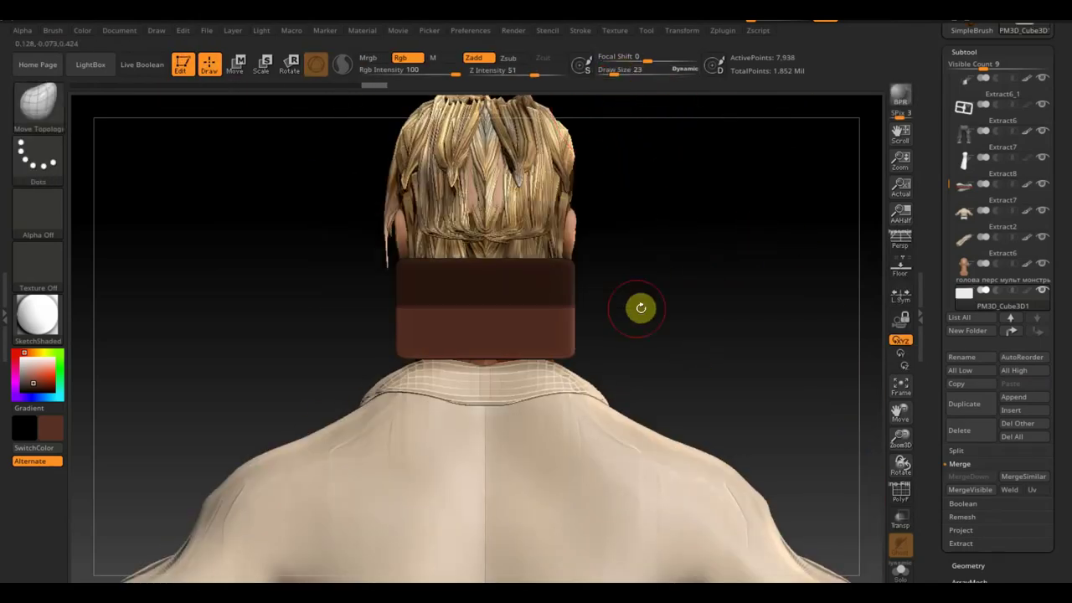
left_click(969, 565)
left_click_drag(335, 192, 615, 309, "ctrl")
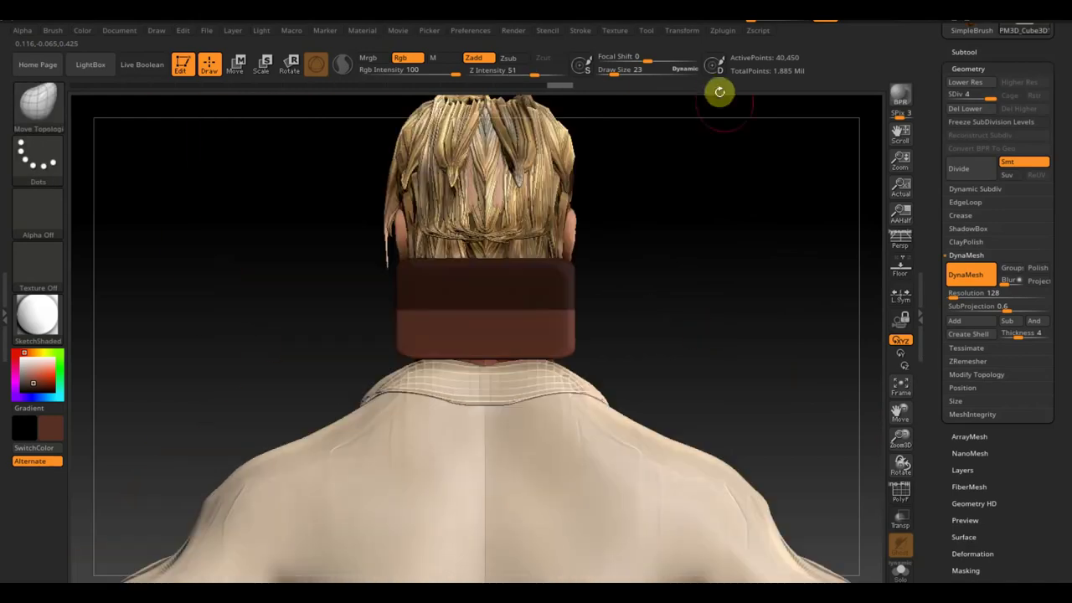
Step: Shape the pouch block with the Move gizmo and a larger brush to add soft folds
right_click_drag(575, 300, 579, 281)
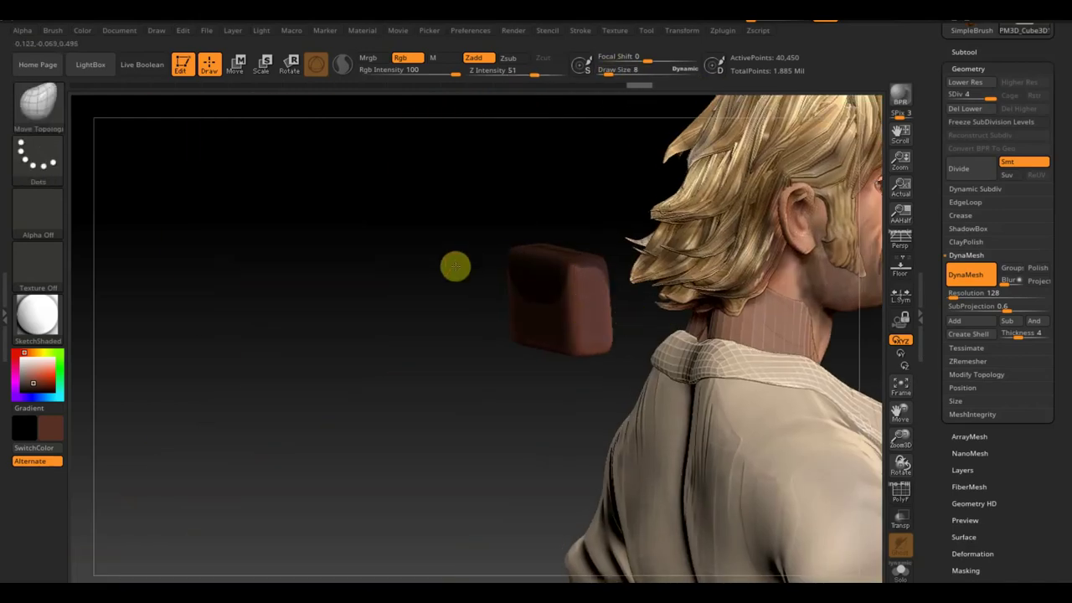
left_click_drag(455, 266, 562, 311)
key("w")
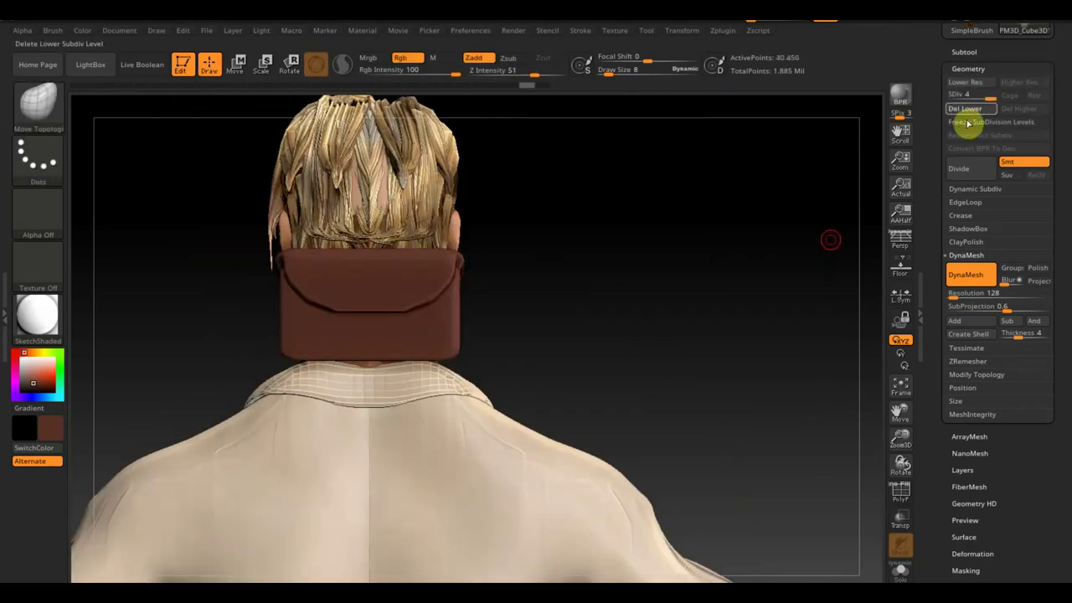
right_click_drag(552, 201, 428, 295)
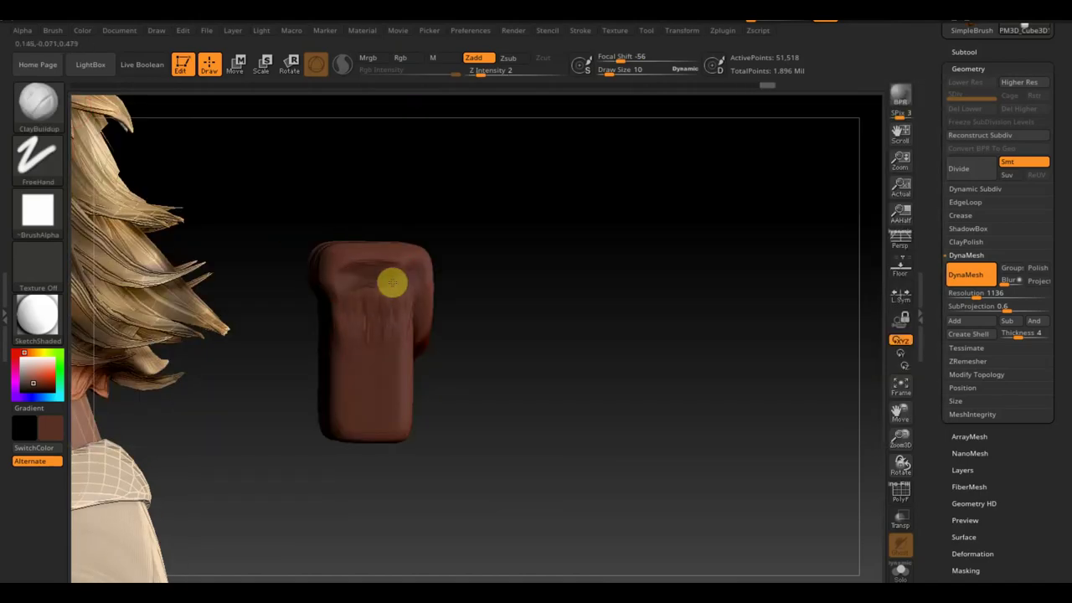
mouse_move(392, 283)
right_mouse_down()
mouse_move(421, 297)
mouse_move(518, 259)
right_mouse_up()
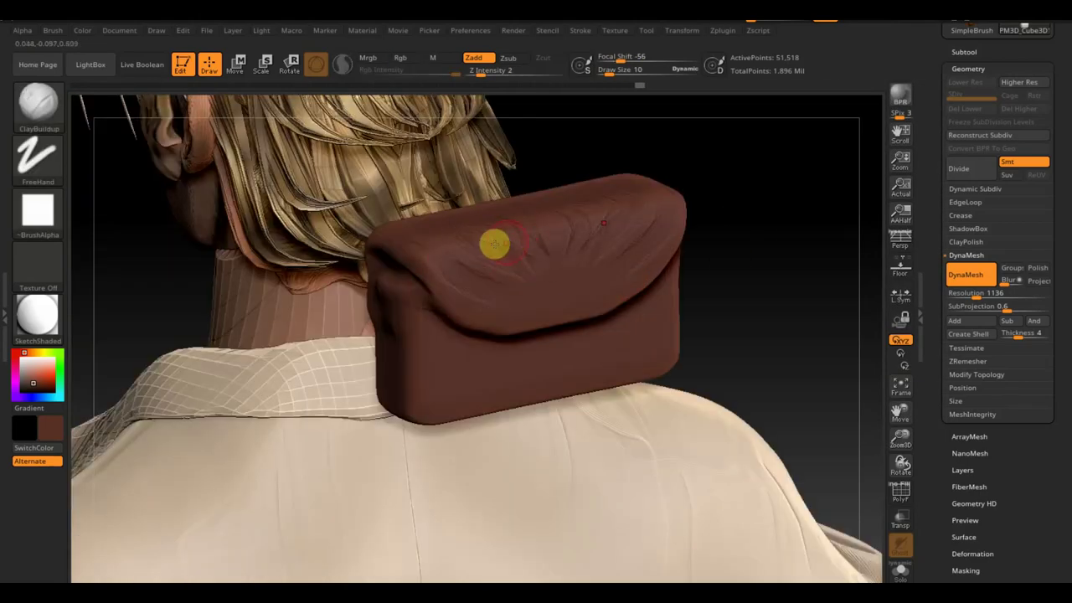
mouse_move(635, 304)
right_mouse_down()
mouse_move(528, 407)
mouse_move(646, 353)
right_mouse_up()
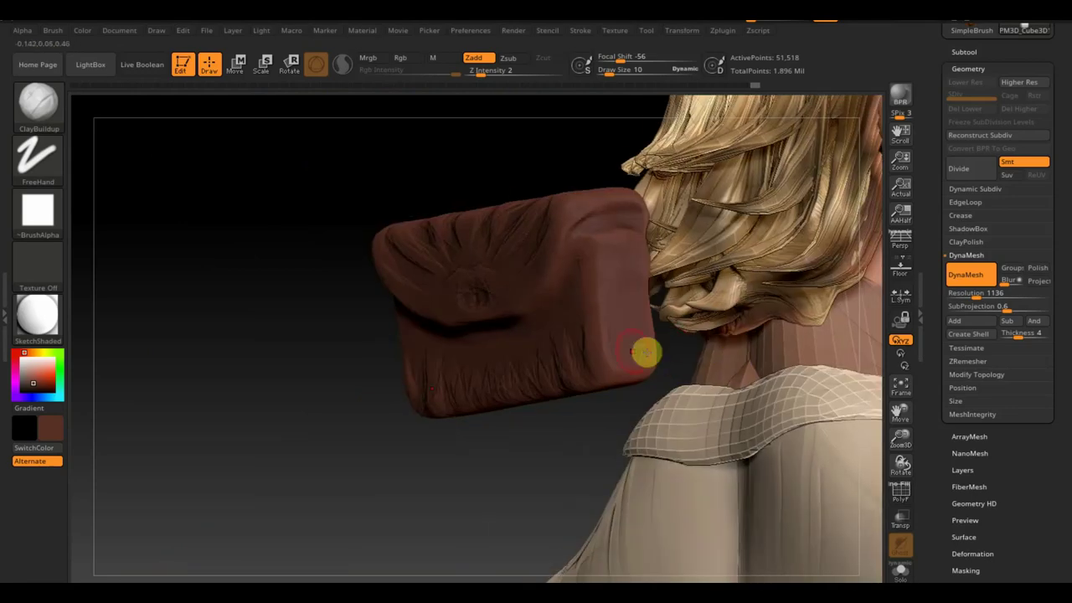
mouse_move(558, 346)
right_mouse_down()
mouse_move(237, 359)
mouse_move(419, 251)
right_mouse_up()
left_click_drag(620, 69, 634, 70)
right_click_drag(502, 209, 321, 436)
Step: Switch to the Move Topological brush and the Move transform gizmo for the pouch
key("b")
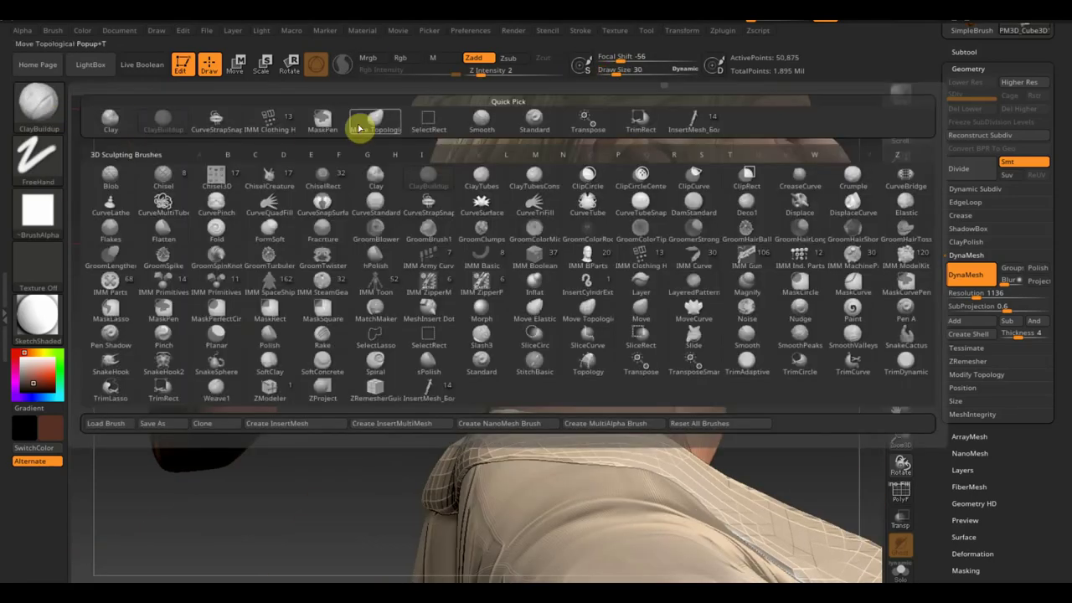
left_click(359, 127)
mouse_move(262, 262)
right_mouse_down()
mouse_move(323, 247)
mouse_move(237, 204)
mouse_move(227, 266)
right_mouse_up()
right_click_drag(304, 309, 577, 278)
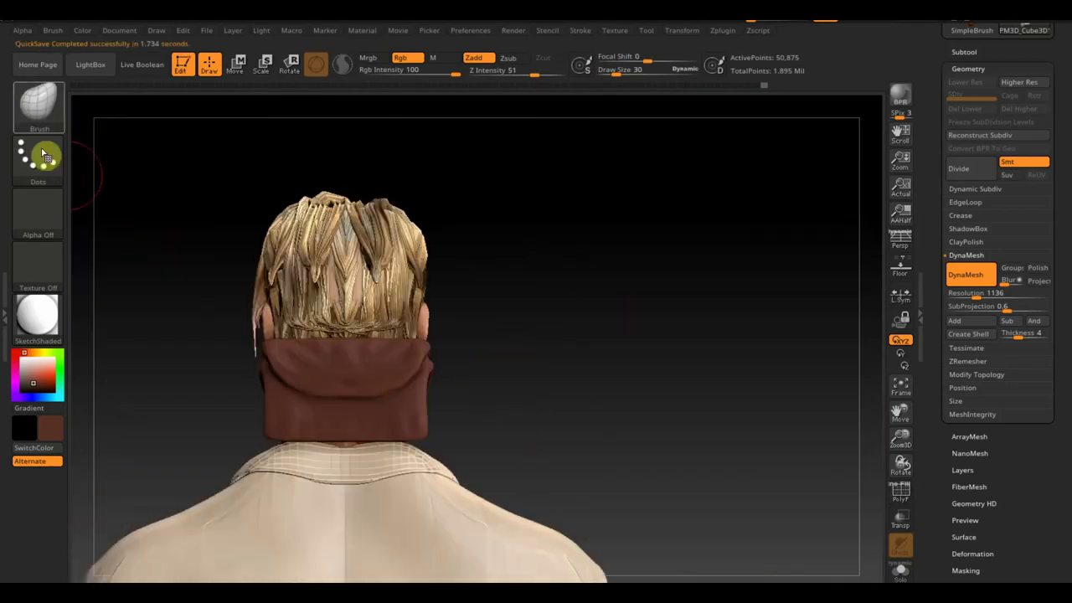
mouse_move(346, 381)
right_mouse_down("ctrl")
mouse_move(558, 366)
mouse_move(347, 371)
mouse_move(371, 304)
mouse_move(534, 508)
mouse_move(311, 508)
mouse_move(503, 485)
mouse_move(460, 443)
mouse_move(577, 421)
mouse_move(591, 399)
mouse_move(721, 512)
mouse_move(698, 458)
right_mouse_up("ctrl")
key("w")
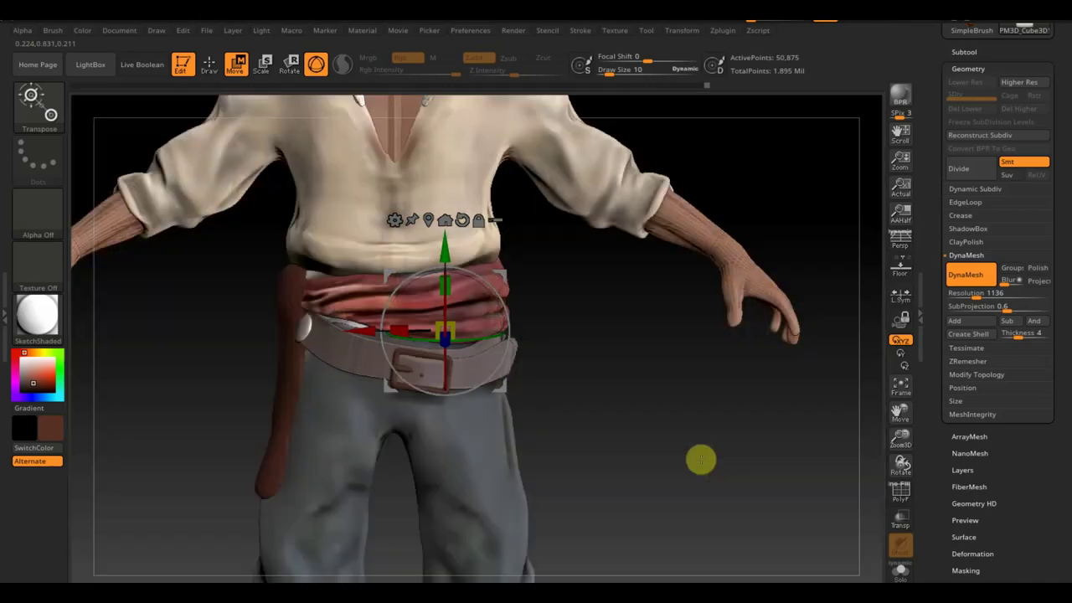
Step: Pick the CurveStrapSnap brush and bring up the SubTool list
key("b")
left_click(343, 129)
right_click_drag(506, 369, 527, 359)
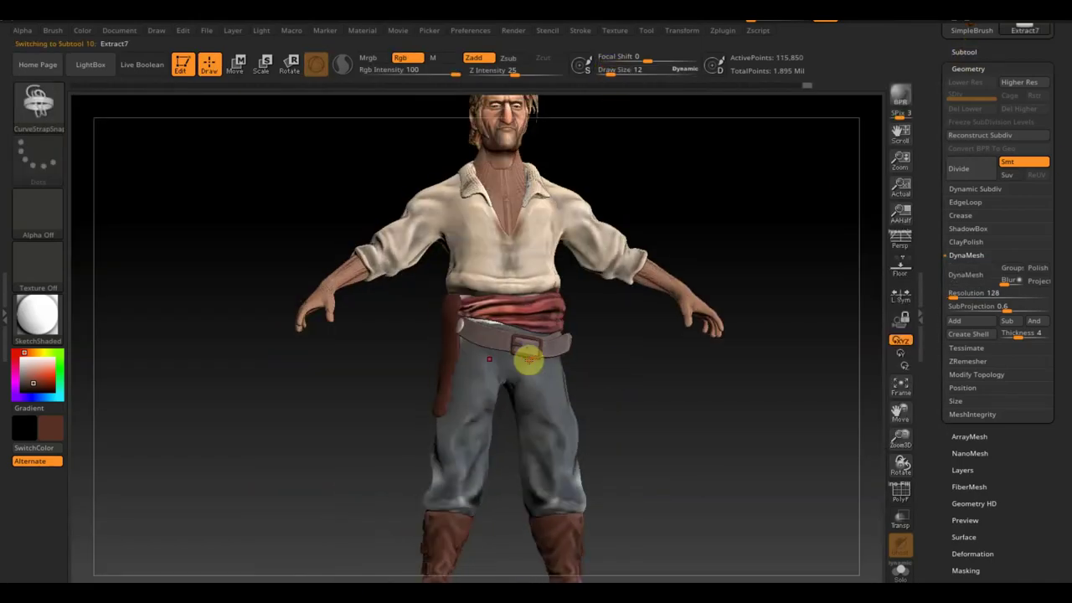
right_click_drag(463, 365, 542, 361)
right_click_drag(486, 325, 612, 83, "shift")
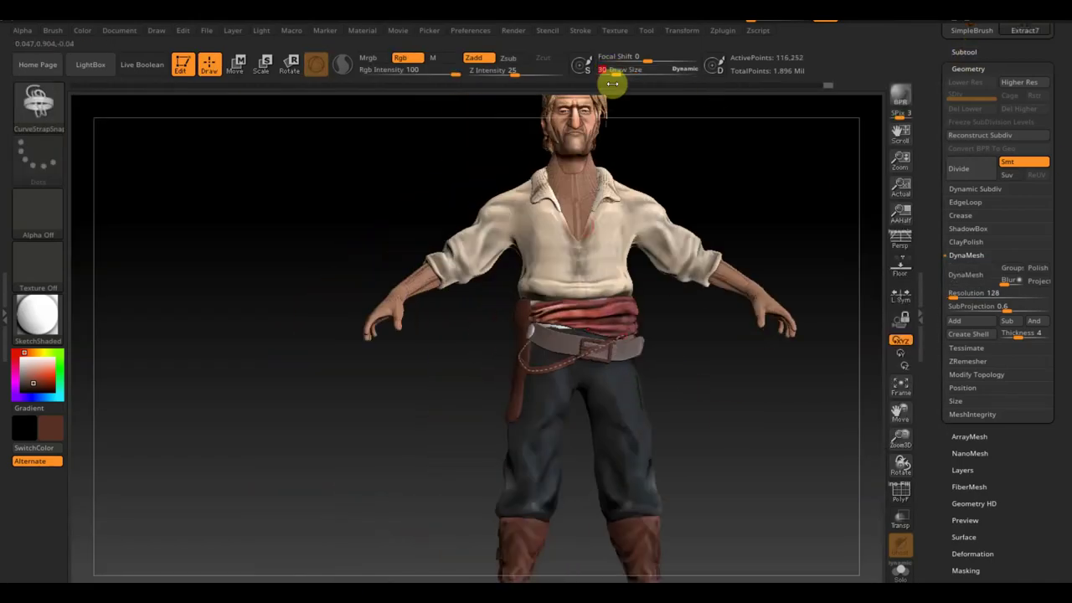
left_click(1022, 465)
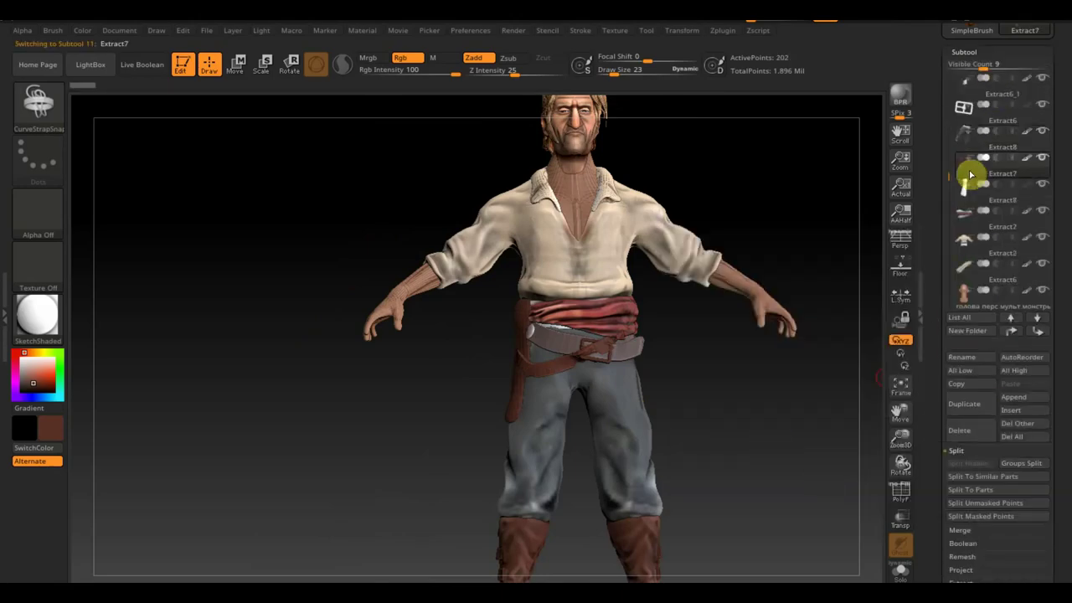
left_click_drag(804, 418, 716, 421)
left_click_drag(596, 360, 751, 412, "shift")
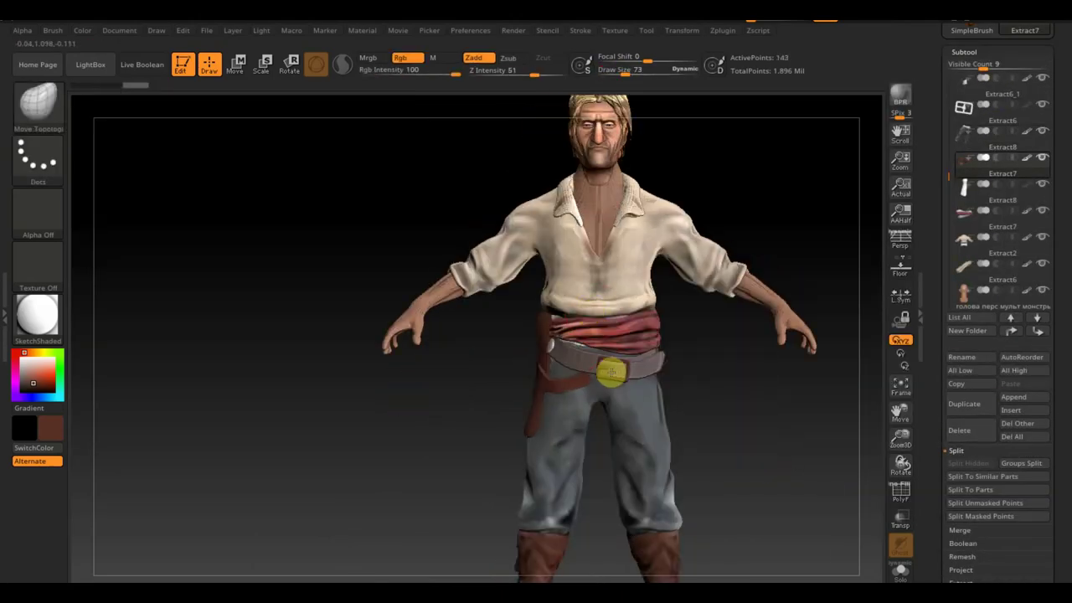
mouse_move(612, 371)
left_mouse_down()
mouse_move(663, 390)
mouse_move(863, 416)
left_mouse_up()
Step: Duplicate the pouch SubTool and move it with the gizmo onto the belt at the hip
left_click(965, 275)
mouse_move(635, 352)
left_mouse_down()
mouse_move(624, 386)
mouse_move(658, 366)
mouse_move(709, 371)
mouse_move(622, 361)
left_mouse_up()
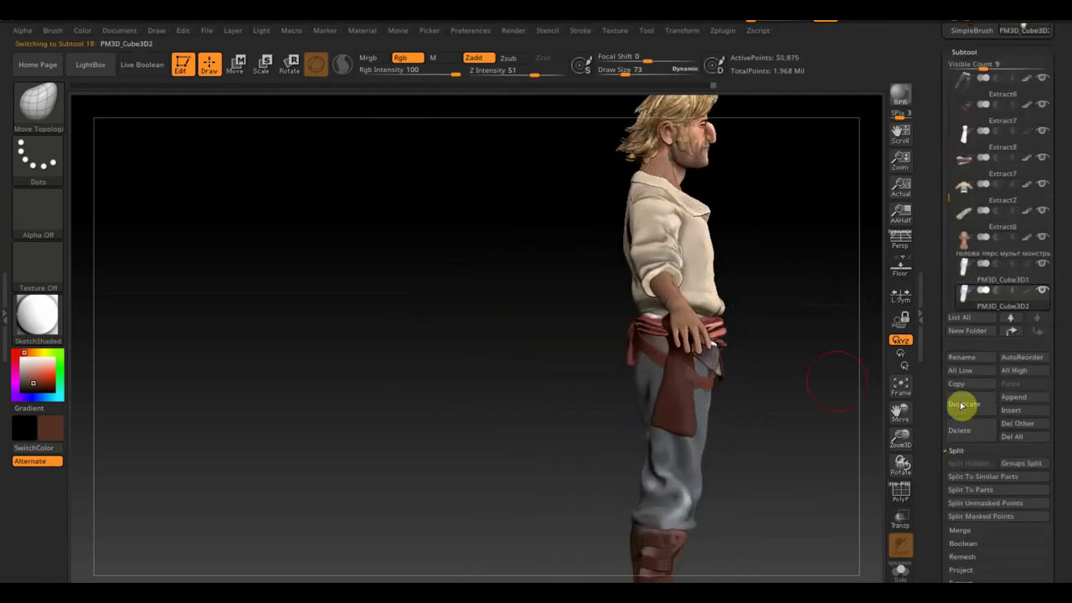
key("w")
mouse_move(835, 316)
left_mouse_down()
mouse_move(610, 402)
mouse_move(689, 340)
left_mouse_up()
left_click_drag(900, 436, 890, 520)
Step: Refine the hip pouch with the Move Topological, Standard and ClayBuildup brushes
key("b")
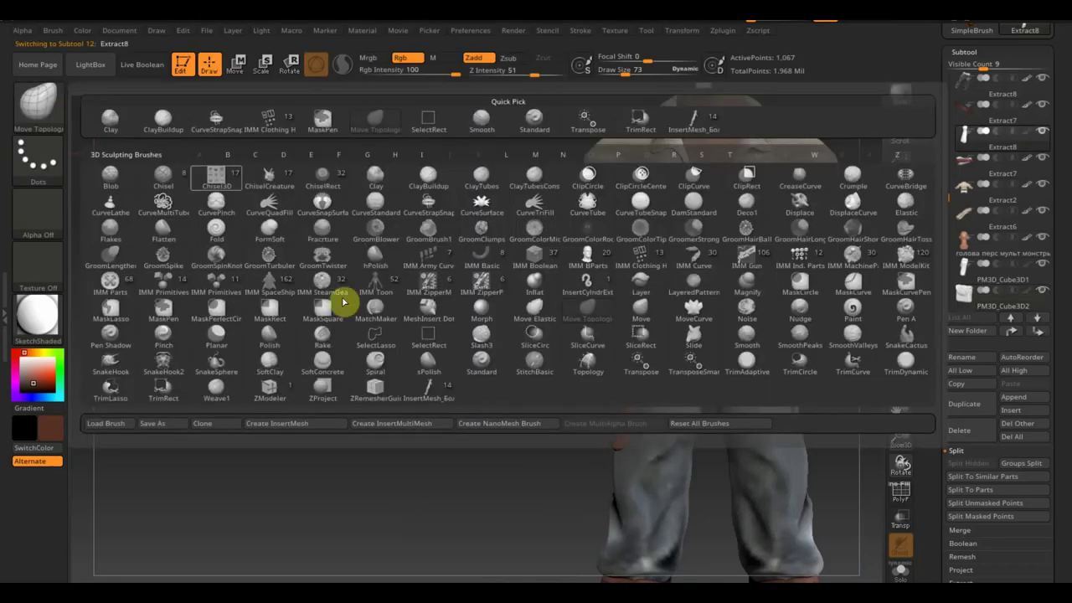
left_click(346, 304)
left_click(650, 397, "alt")
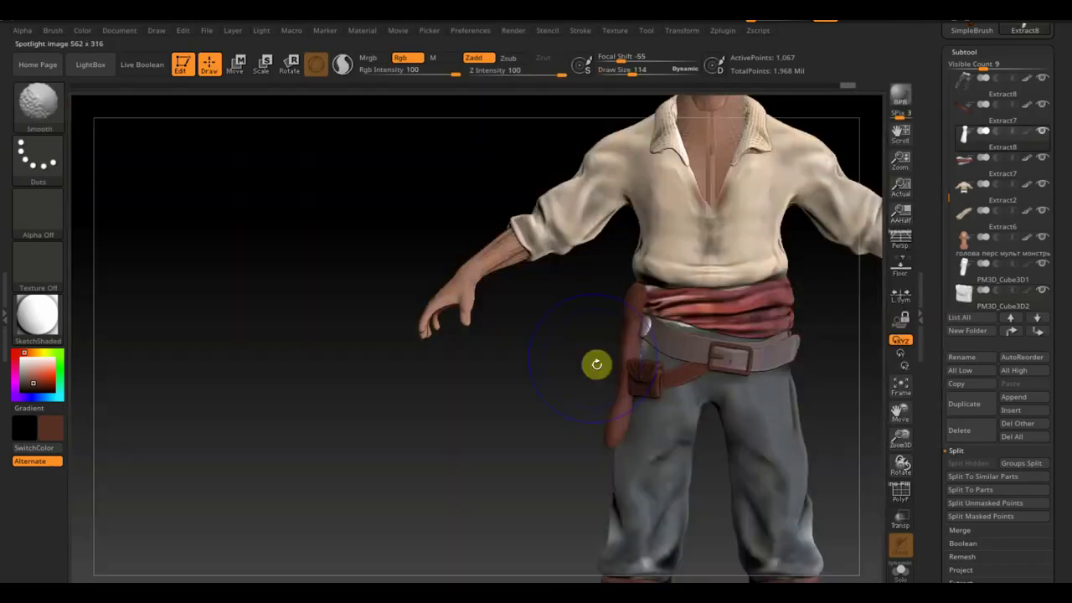
left_click_drag(596, 363, 620, 330)
key("b")
key("s")
key("t")
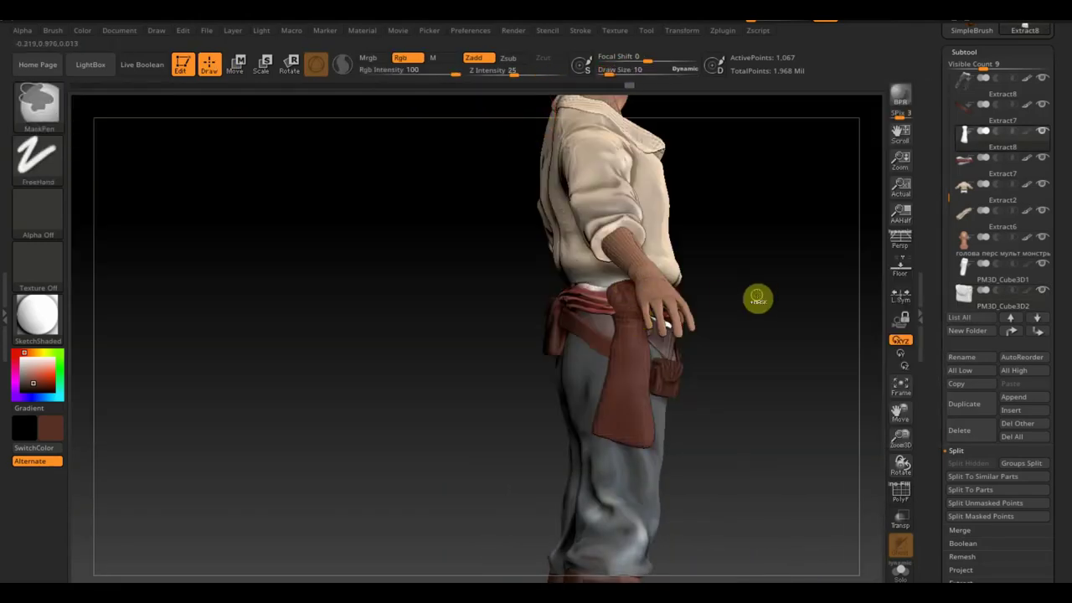
key("b")
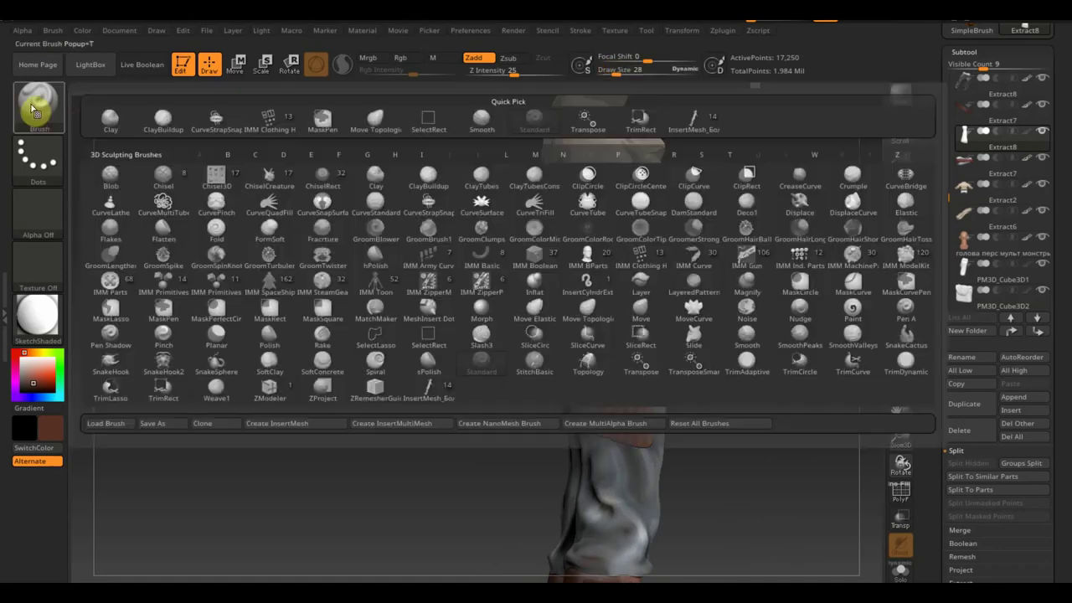
key("c")
key("b")
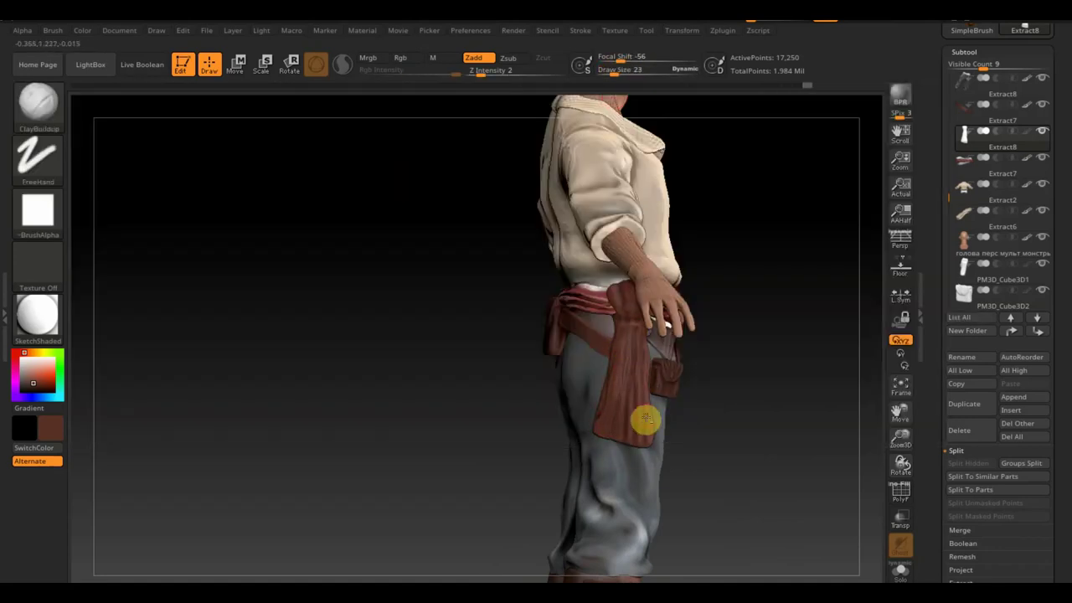
mouse_move(610, 428)
left_mouse_down()
mouse_move(636, 349)
mouse_move(811, 408)
mouse_move(637, 327)
mouse_move(734, 441)
mouse_move(495, 478)
left_mouse_up()
Step: Bring up the reference photo in Spotlight and scale and rotate it
key("shift+z")
mouse_move(661, 233)
left_mouse_down()
mouse_move(708, 115)
mouse_move(282, 335)
mouse_move(522, 254)
left_mouse_up()
key("z")
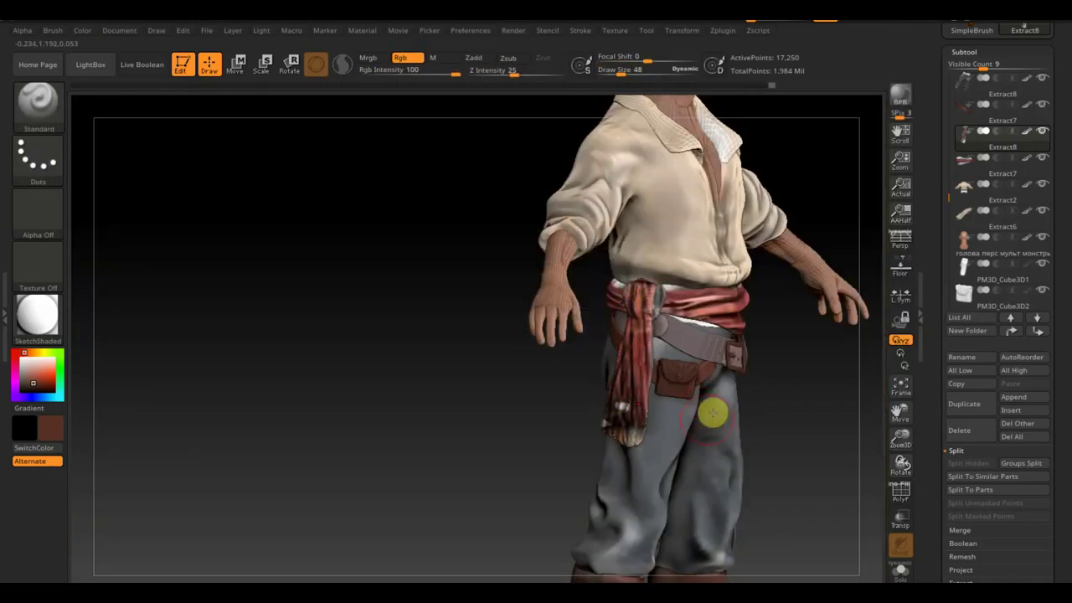
mouse_move(711, 411)
left_mouse_down()
mouse_move(628, 397)
mouse_move(488, 427)
mouse_move(637, 445)
left_mouse_up()
Step: Stand the reference photo upright and enlarge it so its sash lines up with the hip strip
key("shift+z")
left_click(1042, 210)
key("shift+z")
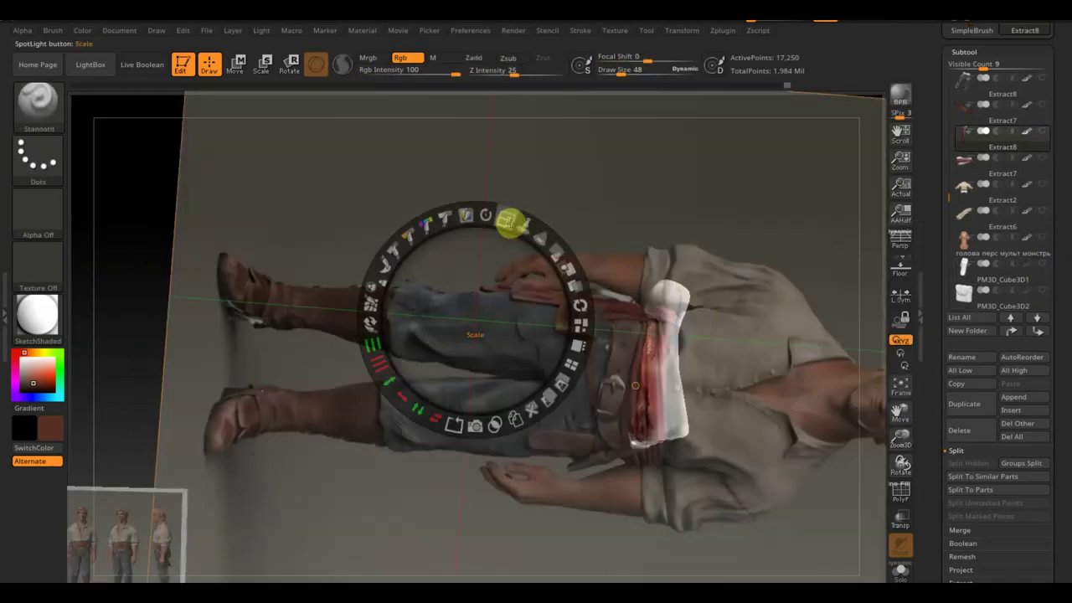
key("z")
key("z")
mouse_move(534, 319)
left_mouse_down()
mouse_move(385, 347)
mouse_move(726, 454)
left_mouse_up()
key("shift+z")
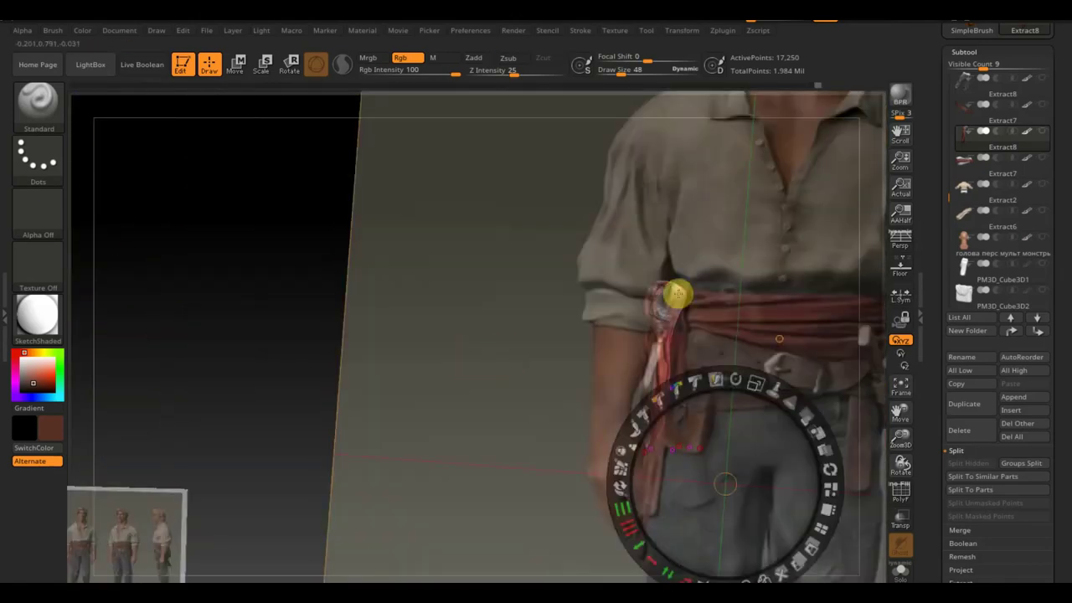
key("shift+z")
key("shift+z")
key("z")
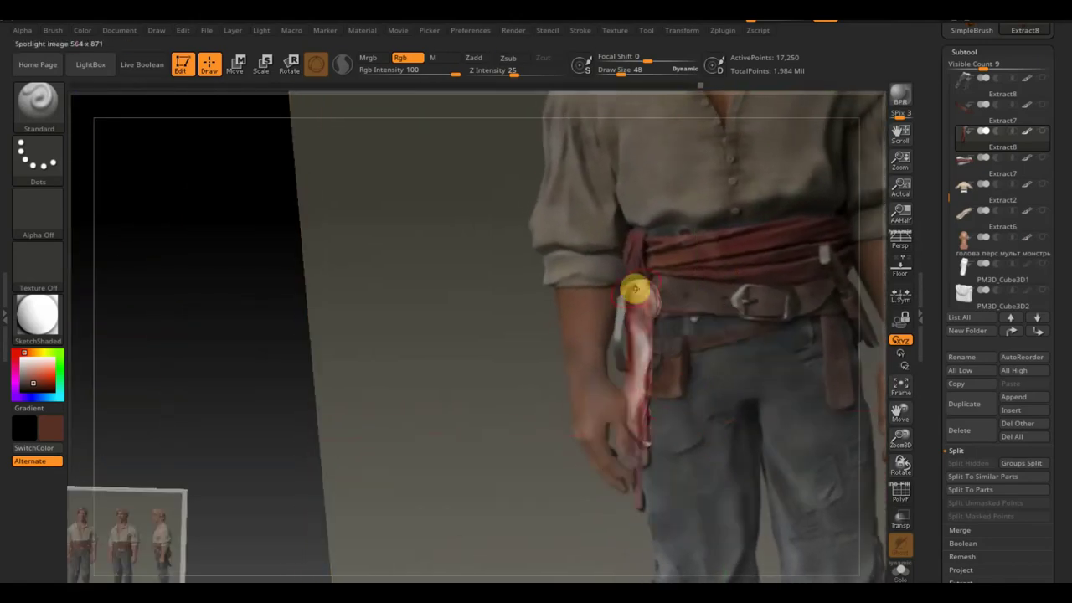
key("shift+z")
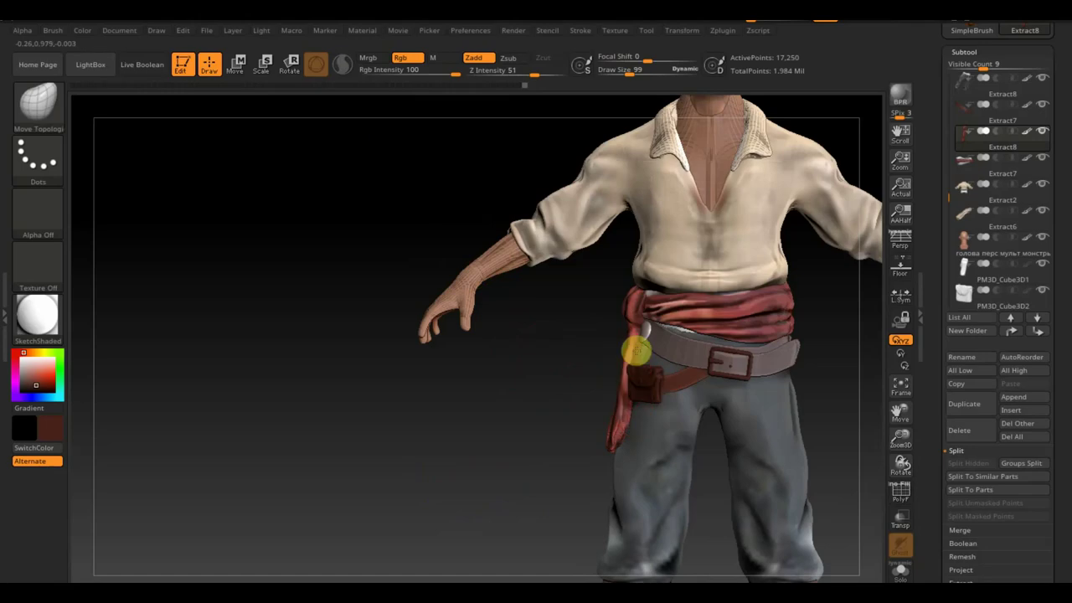
Step: Orbit the soloed red sash, then return to the full figure and select the boot (Extract4)
left_click_drag(636, 352, 613, 77)
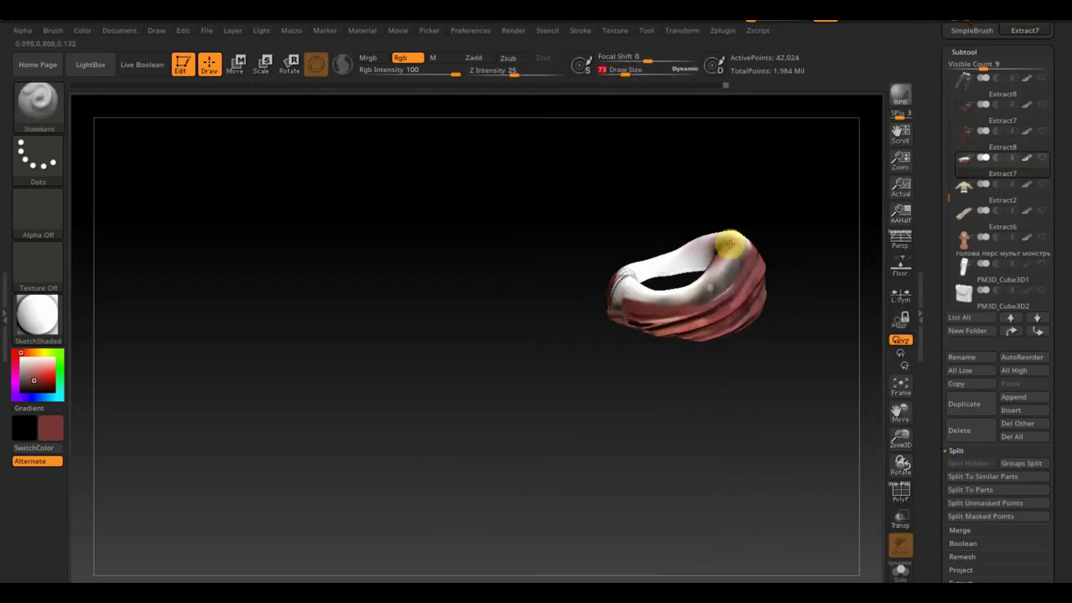
mouse_move(622, 267)
left_mouse_down()
mouse_move(660, 249)
mouse_move(897, 232)
mouse_move(768, 249)
mouse_move(624, 316)
mouse_move(689, 354)
mouse_move(610, 292)
mouse_move(752, 269)
mouse_move(717, 290)
left_mouse_up()
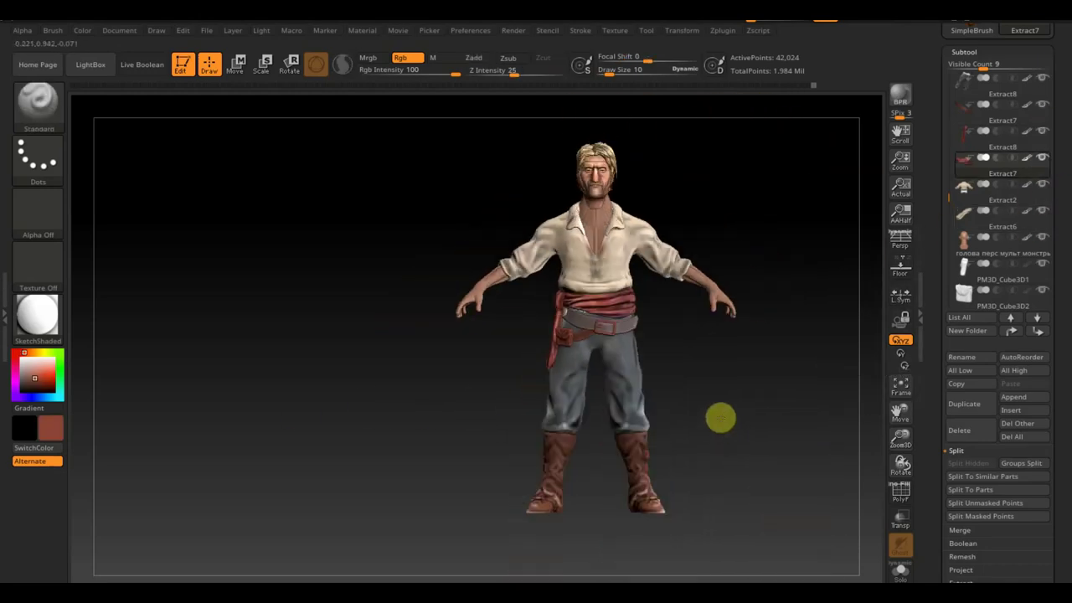
mouse_move(718, 417)
left_mouse_down()
mouse_move(646, 486)
mouse_move(692, 206)
left_mouse_up()
left_click(601, 387, "alt")
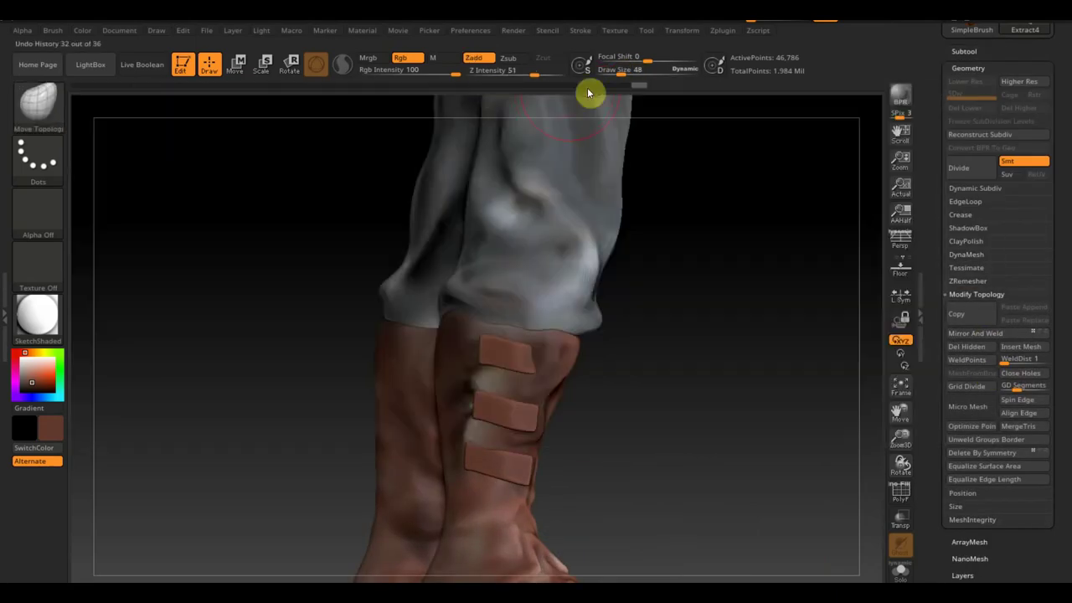
Step: Mask the boot straps, extract them as a new SubTool, and DynaMesh it
mouse_move(530, 452)
left_mouse_down()
mouse_move(717, 390)
mouse_move(455, 399)
left_mouse_up()
left_click_drag(722, 474, 510, 318, "ctrl")
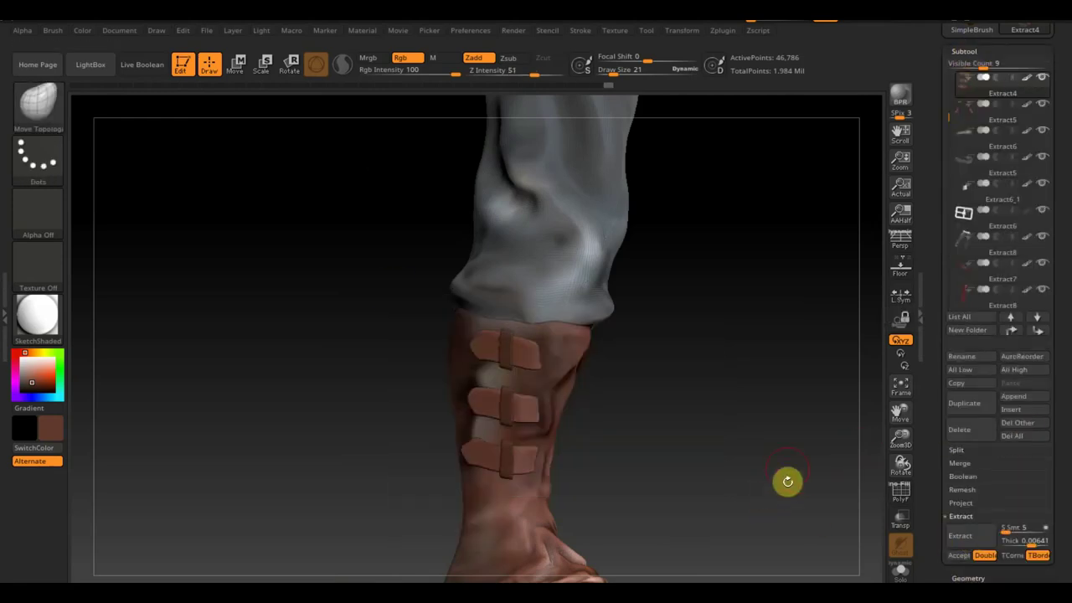
left_click(960, 535)
left_click(968, 578)
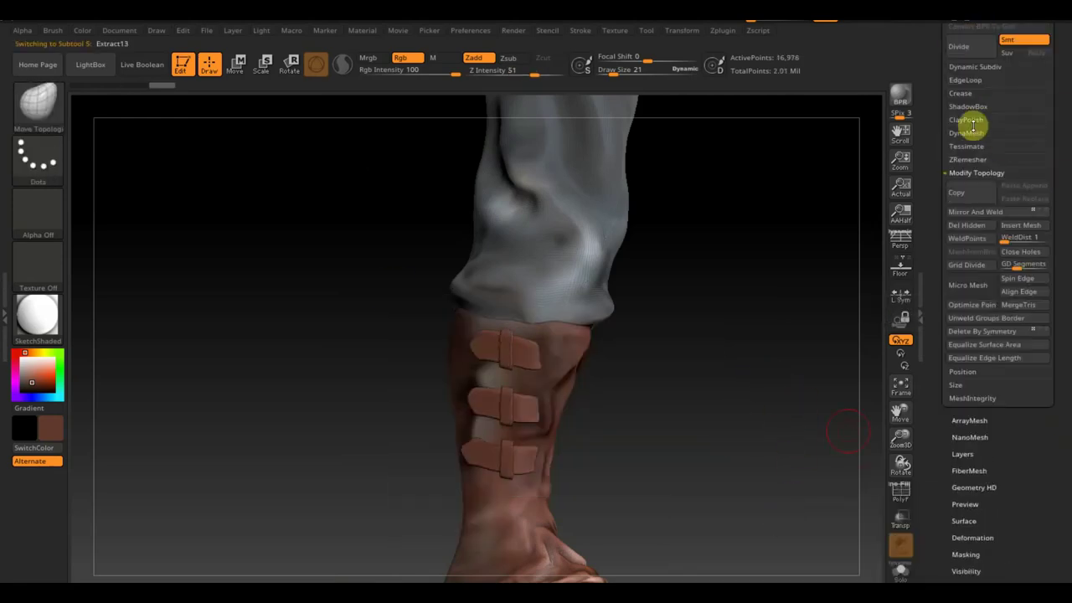
left_click(966, 149)
key("b")
left_click(532, 119)
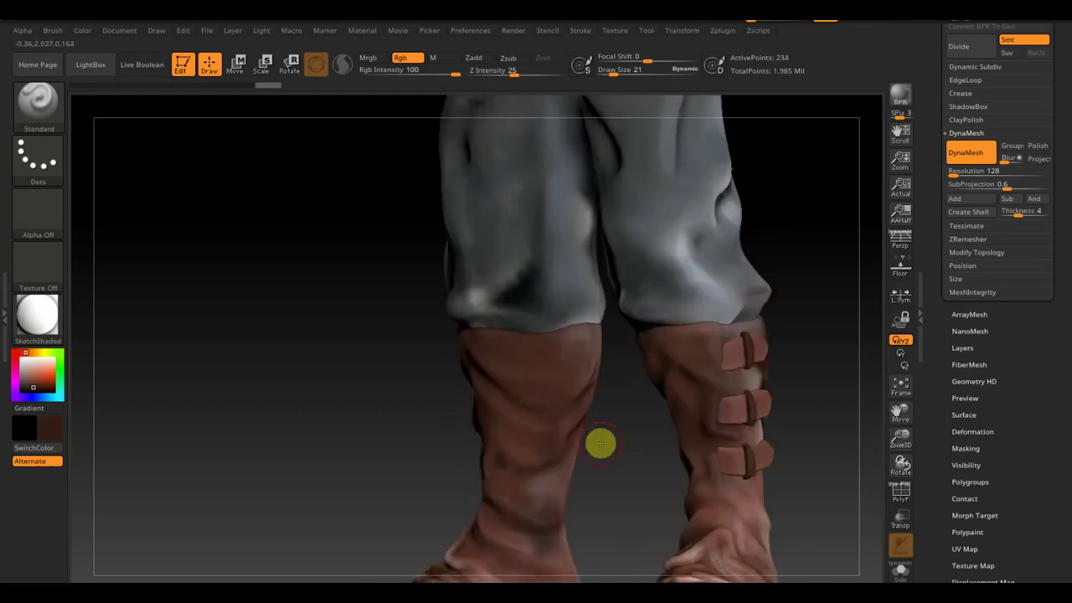
Step: Solo the PM3D_Cube3D1 block and frame it upright in a front view
mouse_move(659, 421)
left_mouse_down()
mouse_move(640, 391)
mouse_move(388, 529)
mouse_move(386, 315)
mouse_move(362, 362)
mouse_move(307, 302)
mouse_move(515, 378)
mouse_move(617, 72)
mouse_move(647, 69)
left_mouse_up()
mouse_move(343, 343)
left_mouse_down()
mouse_move(414, 359)
mouse_move(407, 335)
left_mouse_up()
scroll(1056, 203, "up", 5)
left_click(417, 360, "ctrl+shift")
left_click(617, 73)
mouse_move(371, 280)
left_mouse_down()
mouse_move(612, 343)
mouse_move(560, 378)
left_mouse_up()
key("f")
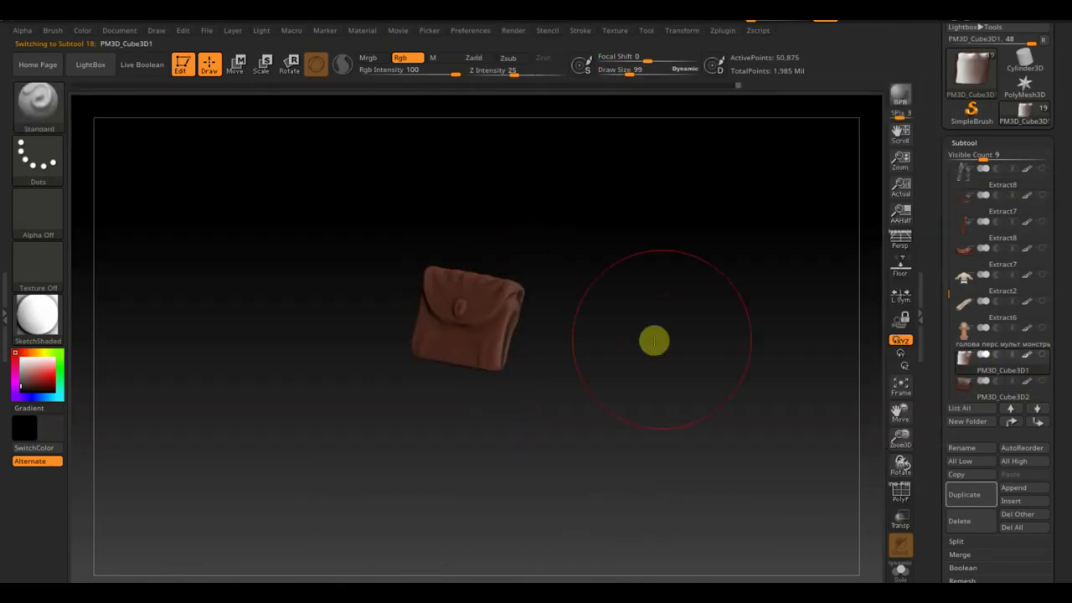
Step: Polypaint the trousers a darker grey with a smaller brush at low Rgb Intensity
left_click_drag(629, 70, 614, 70)
mouse_move(536, 251)
left_mouse_down()
mouse_move(443, 282)
mouse_move(578, 287)
mouse_move(689, 346)
left_mouse_up()
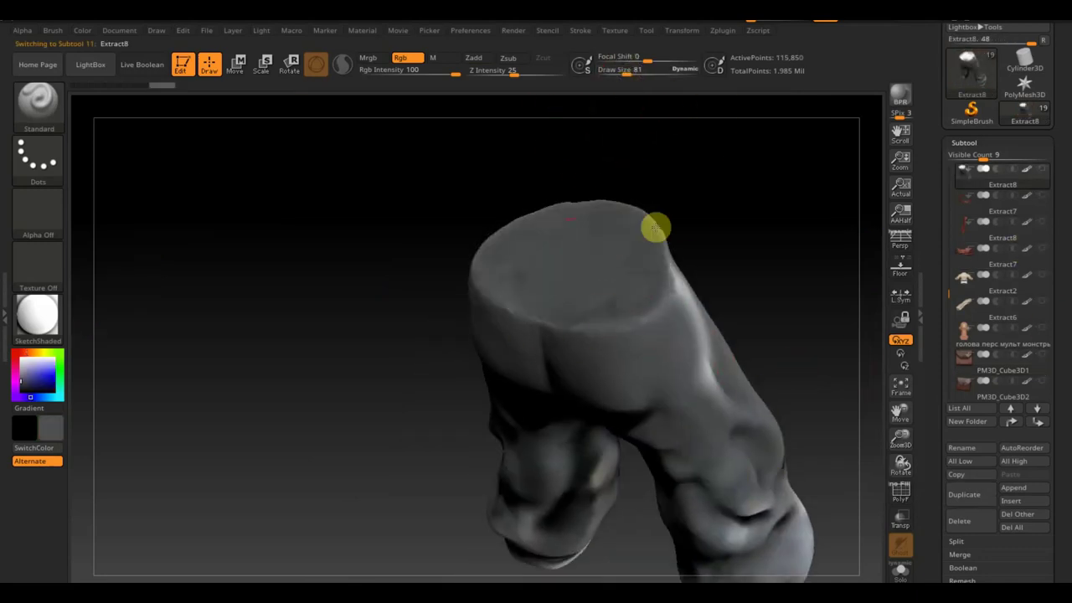
left_click_drag(623, 69, 613, 71)
mouse_move(376, 132)
left_mouse_down()
mouse_move(617, 363)
mouse_move(467, 399)
mouse_move(432, 332)
left_mouse_up()
mouse_move(411, 148)
left_mouse_down()
mouse_move(653, 328)
mouse_move(515, 387)
left_mouse_up()
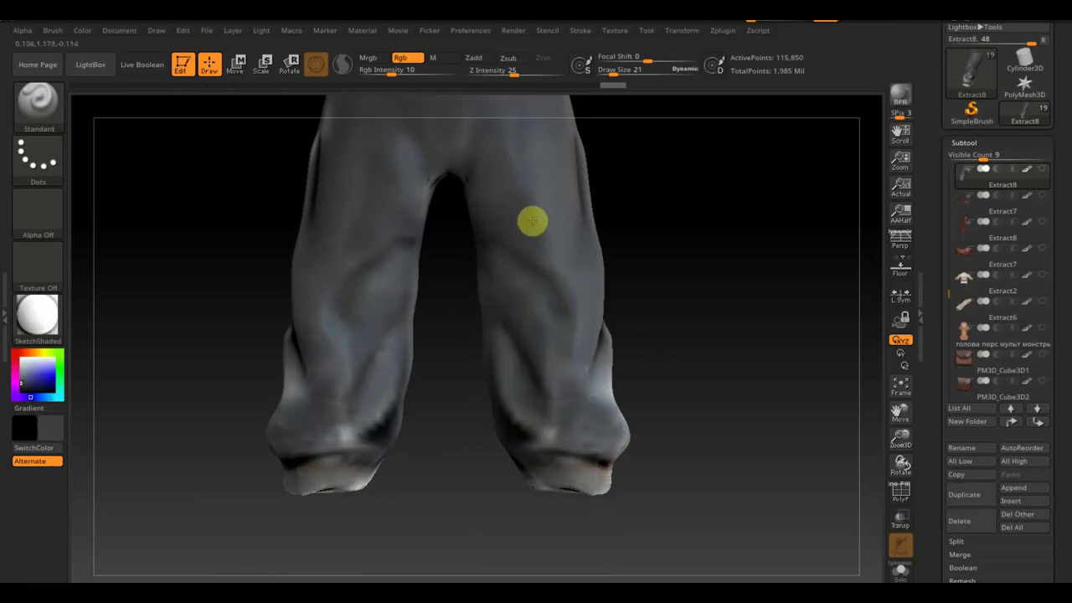
mouse_move(533, 221)
left_mouse_down()
mouse_move(706, 472)
mouse_move(645, 481)
mouse_move(617, 422)
mouse_move(662, 287)
mouse_move(812, 265)
mouse_move(624, 78)
mouse_move(502, 328)
left_mouse_up()
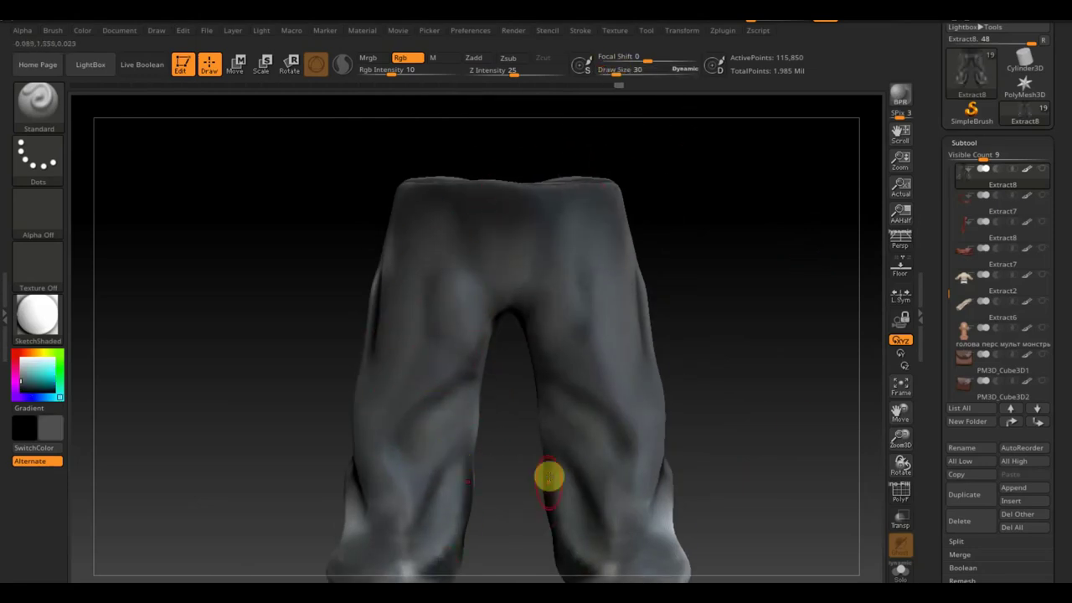
Step: Finish the grey on the back and sides of the trousers, then turn Solo off
right_click_drag(548, 477, 597, 476, "ctrl")
mouse_move(627, 74)
left_mouse_down()
mouse_move(606, 478)
mouse_move(673, 348)
left_mouse_up()
mouse_move(624, 504)
right_mouse_down()
mouse_move(689, 342)
mouse_move(648, 318)
mouse_move(709, 393)
right_mouse_up()
mouse_move(703, 354)
right_mouse_down()
mouse_move(709, 347)
mouse_move(553, 395)
right_mouse_up()
left_click(553, 395, "ctrl+shift")
left_click(509, 202, "alt")
Step: Frame the shirt, pick the Move Topological brush and inspect the shirt front and back
right_click_drag(508, 203, 458, 100, "shift")
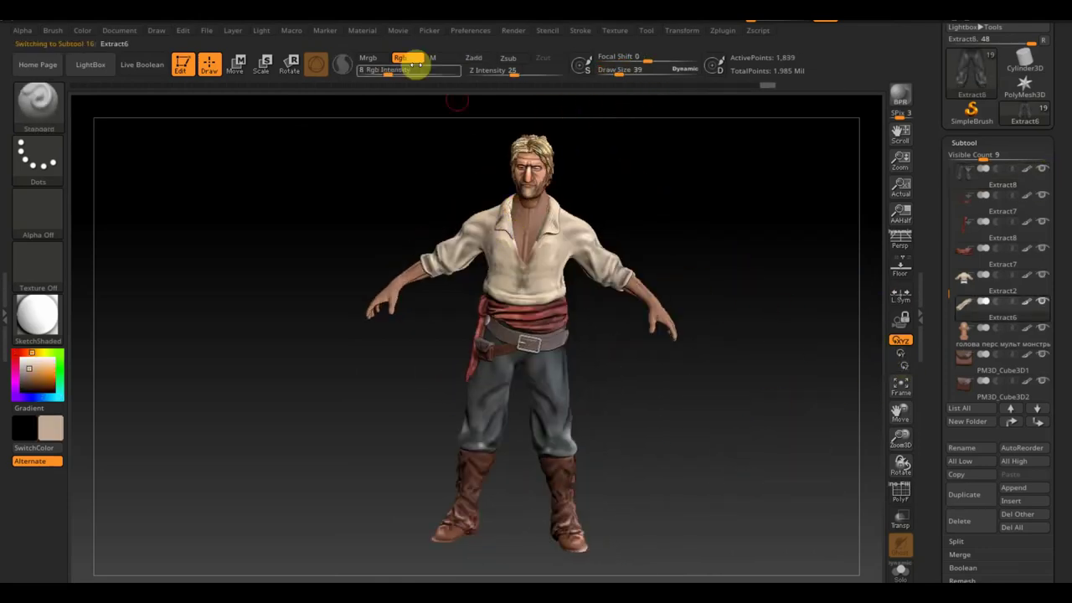
key("f")
key("b")
key("m")
key("t")
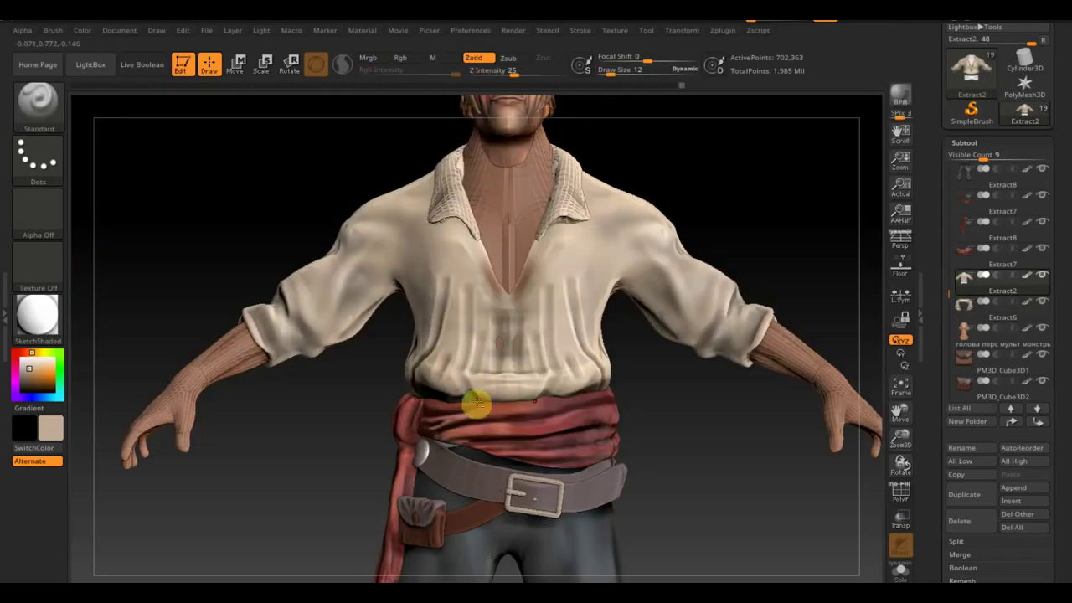
right_click_drag(479, 402, 641, 371)
right_click_drag(578, 389, 721, 442)
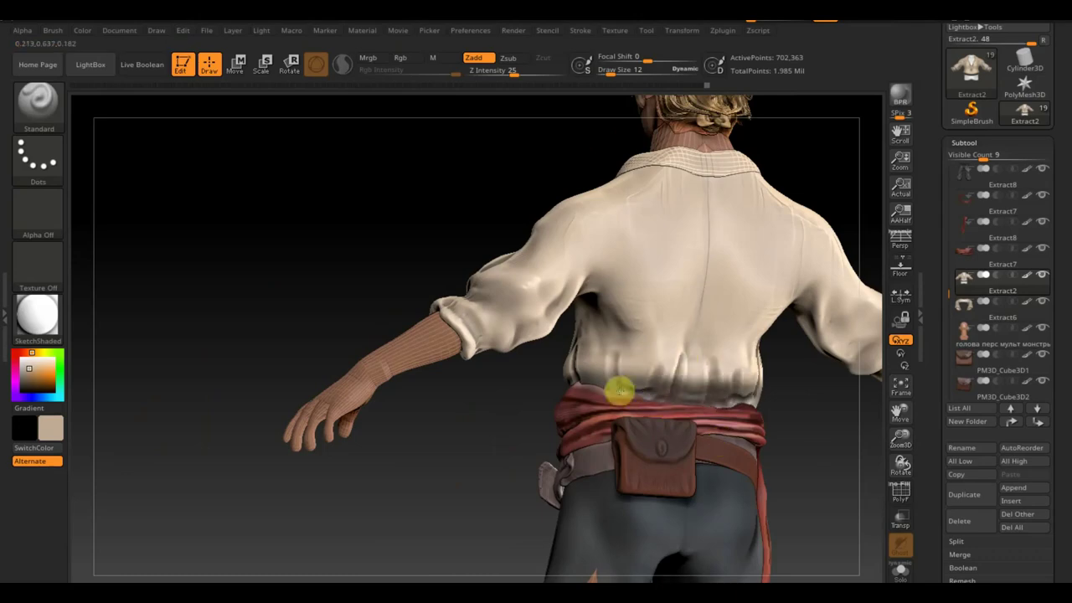
right_click_drag(637, 403, 766, 402)
mouse_move(761, 323)
right_mouse_down()
mouse_move(376, 271)
mouse_move(750, 310)
right_mouse_up()
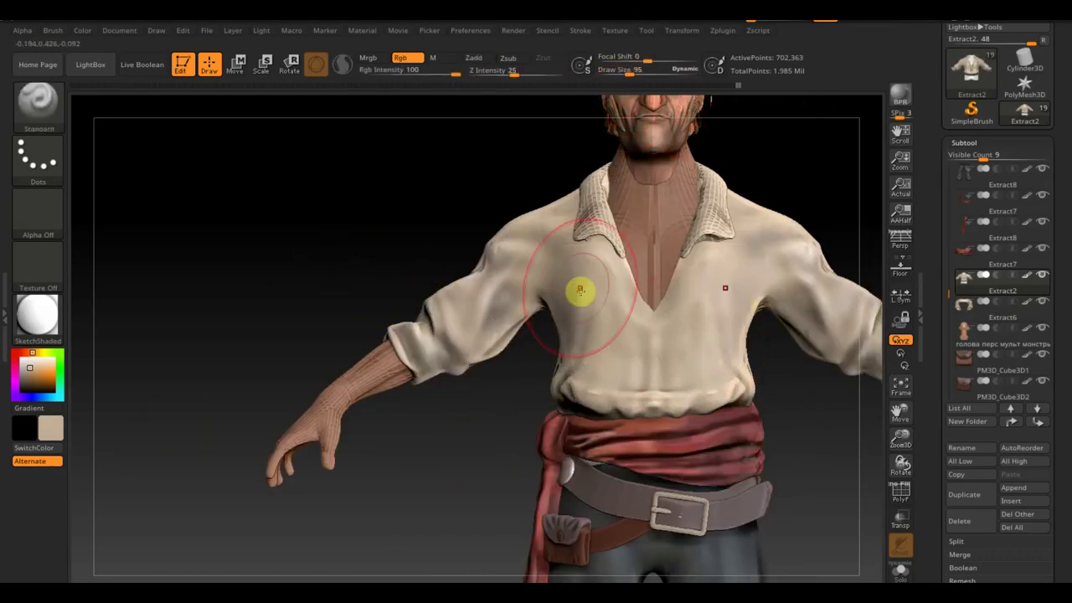
Step: Select the collar subtool and reshape it with Move Topological toward the chest
right_click_drag(562, 323, 468, 191)
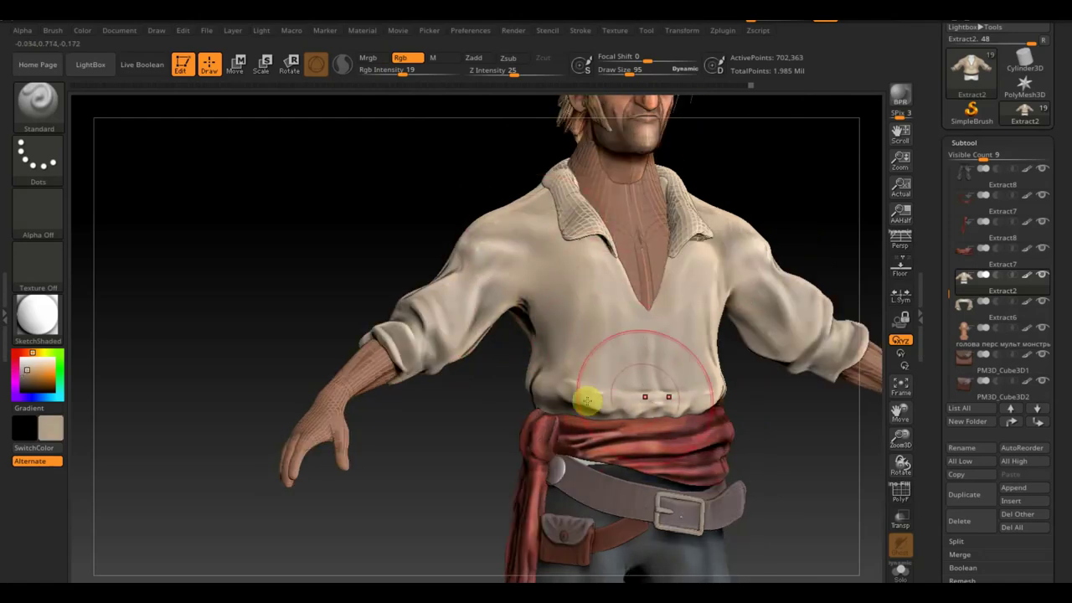
left_click(714, 219, "alt")
mouse_move(587, 401)
right_mouse_down()
mouse_move(714, 219)
mouse_move(713, 240)
mouse_move(762, 230)
mouse_move(707, 249)
mouse_move(710, 268)
right_mouse_up()
key("b")
key("m")
key("t")
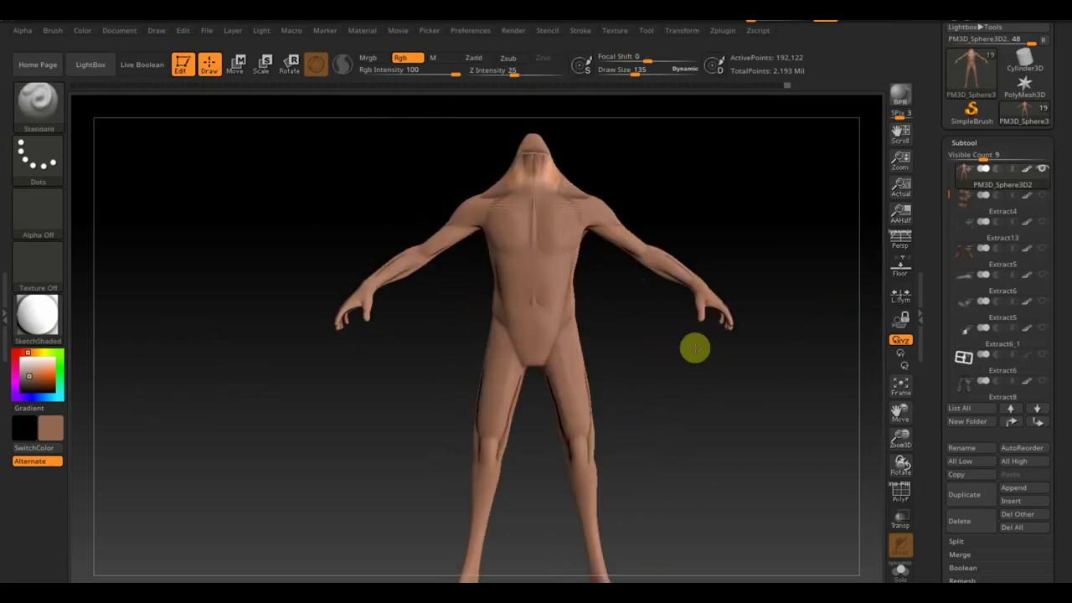
mouse_move(695, 347)
left_mouse_down()
mouse_move(580, 191)
mouse_move(335, 479)
left_mouse_up()
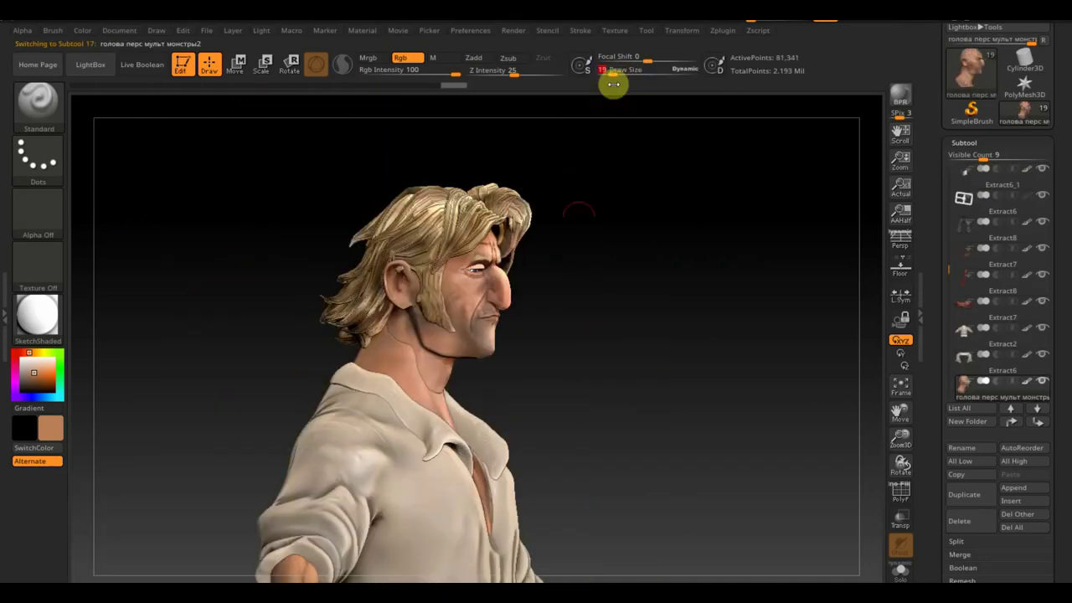
Step: Mask off the beard area and select the separate lower jaw subtool
mouse_move(436, 340)
right_mouse_down()
mouse_move(531, 349)
mouse_move(759, 407)
mouse_move(531, 399)
right_mouse_up()
left_click_drag(627, 469, 514, 354, "ctrl")
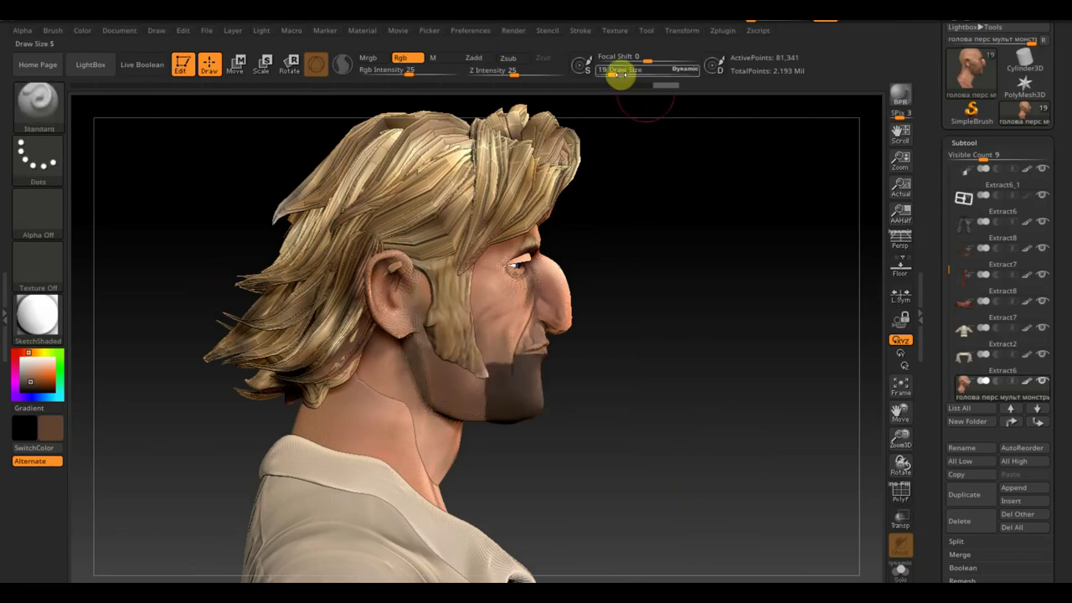
left_click_drag(628, 73, 609, 73)
mouse_move(583, 433)
right_mouse_down()
mouse_move(592, 447)
mouse_move(804, 417)
right_mouse_up()
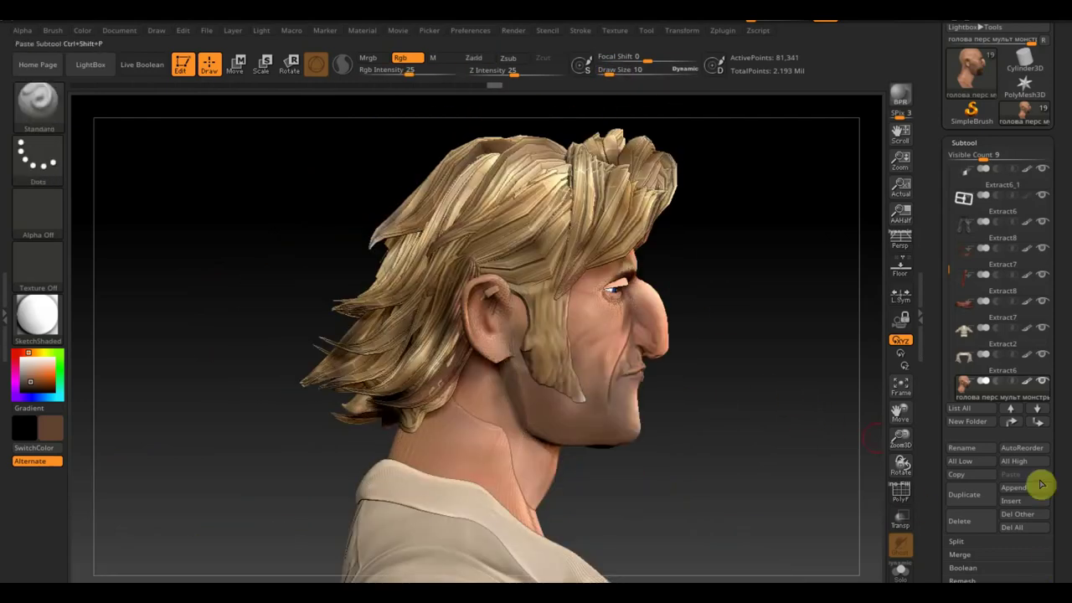
left_click(973, 266)
scroll(969, 240, "up", 3)
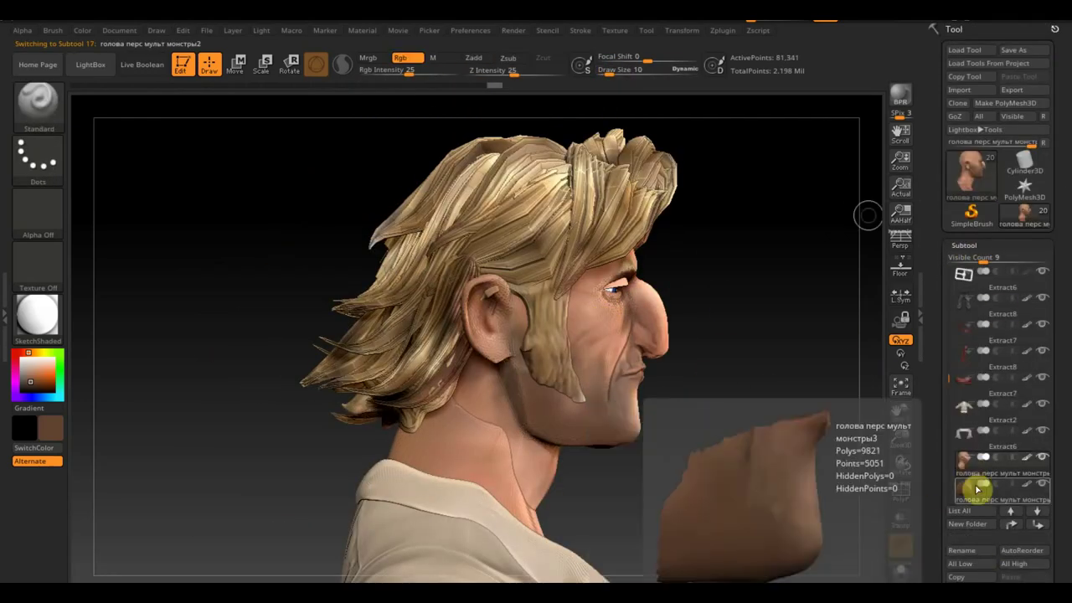
key("ctrl+shift")
left_click_drag(642, 424, 749, 306)
Step: Bring up the Geometry DynaMesh options and switch to the ClayBuildup brush for the mouth
left_click(1008, 411)
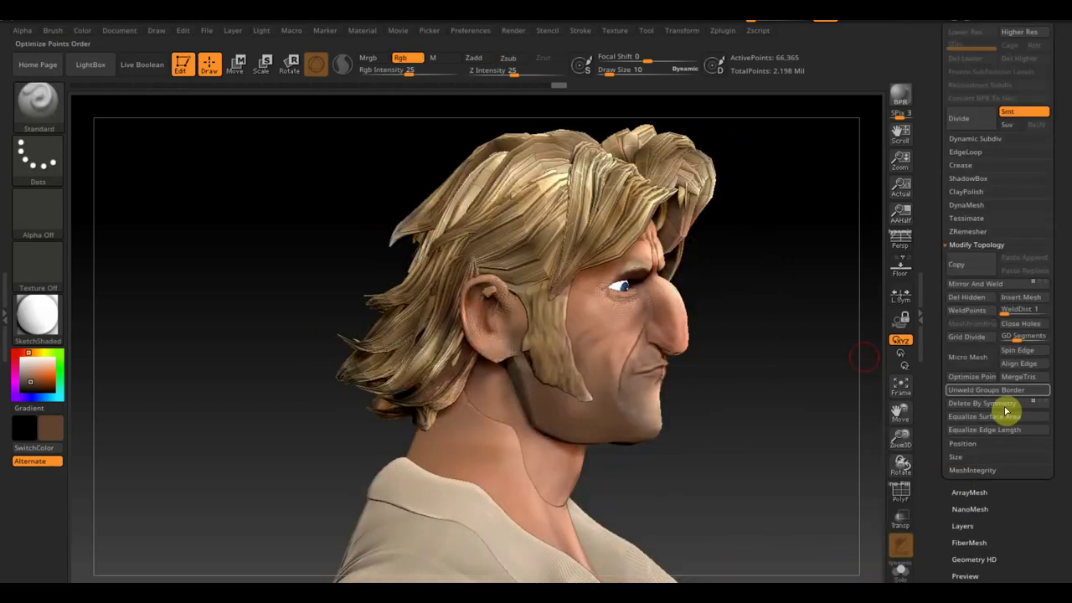
left_click_drag(574, 316, 809, 433)
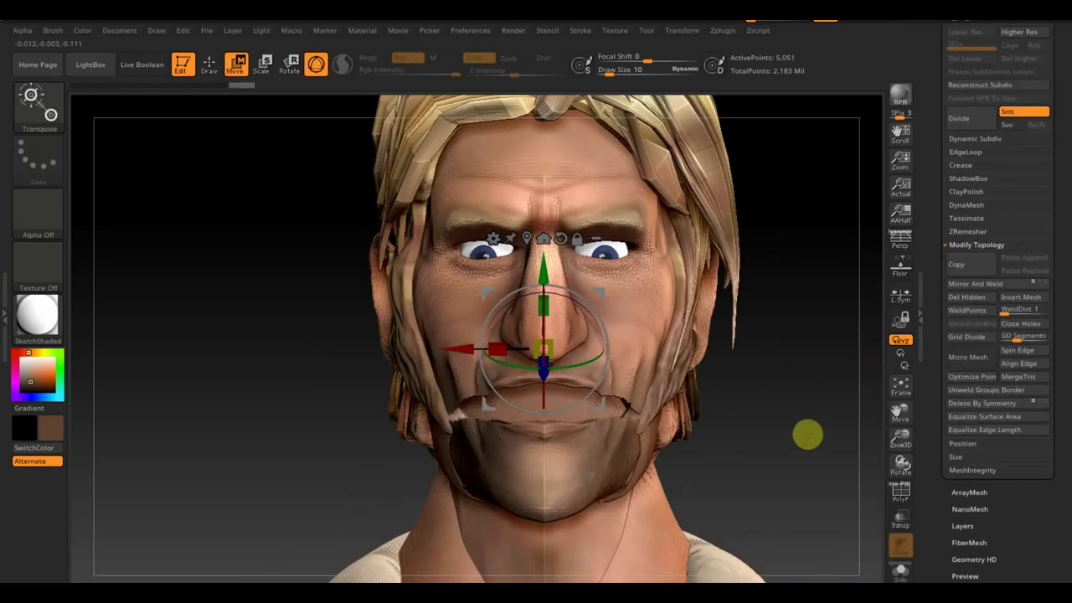
left_click(965, 204)
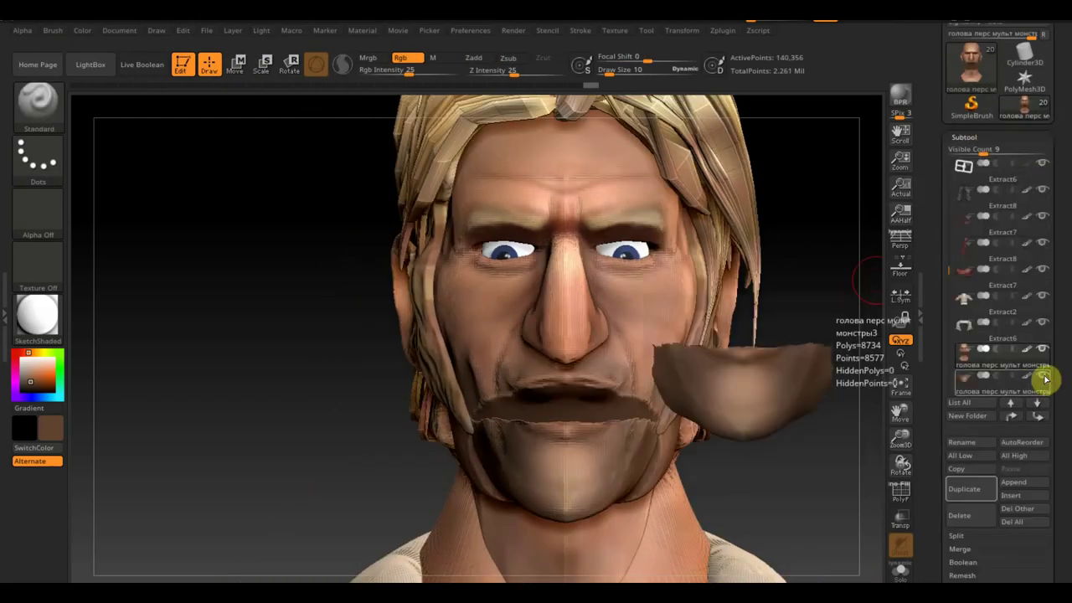
key("b")
left_click(183, 113)
left_click_drag(553, 423, 638, 405)
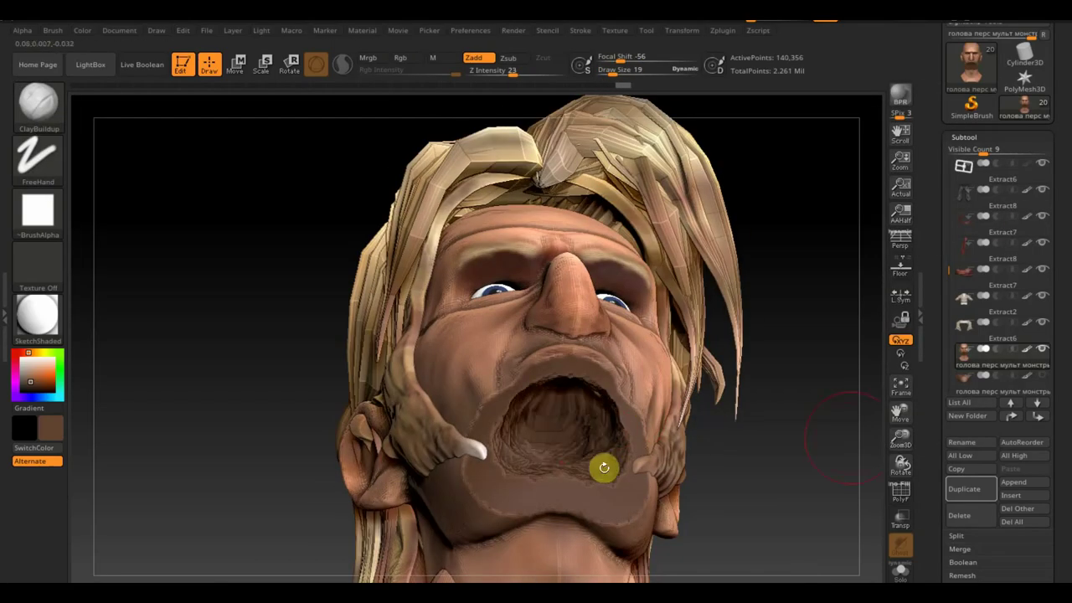
mouse_move(603, 467)
left_mouse_down()
mouse_move(849, 438)
mouse_move(587, 476)
mouse_move(548, 344)
left_mouse_up()
Step: Merge the jaw piece down into the head mesh and check it from profile and front
left_click(993, 390)
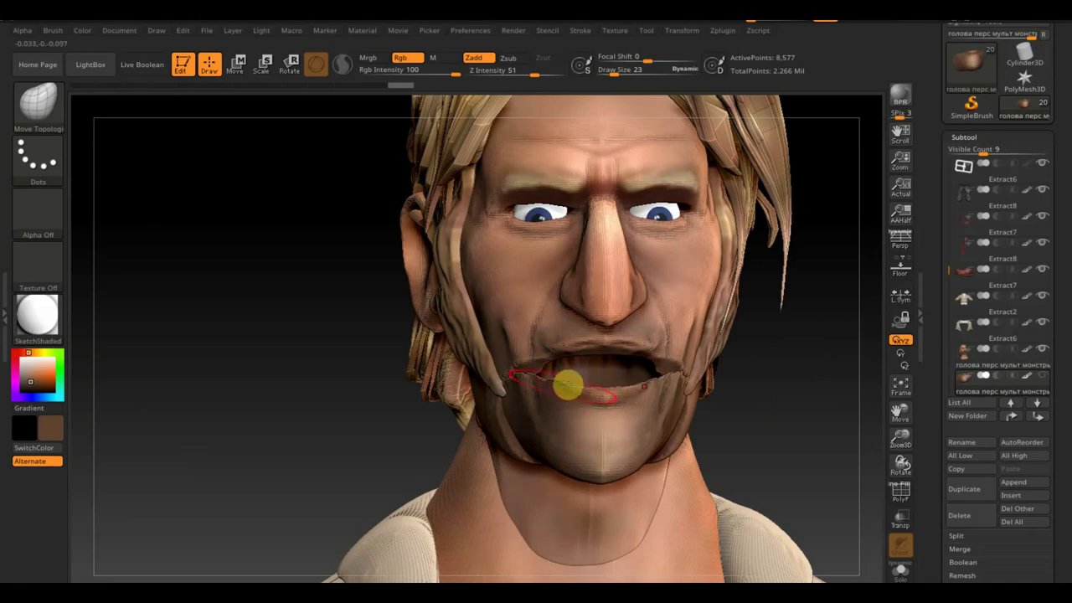
left_click(1046, 367)
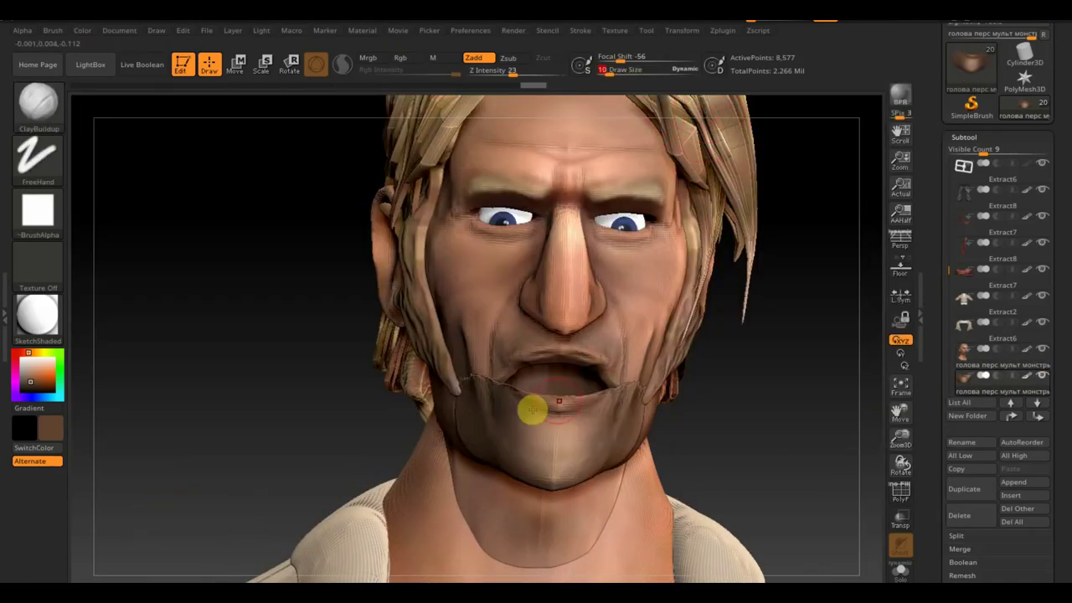
right_click_drag(532, 410, 755, 372)
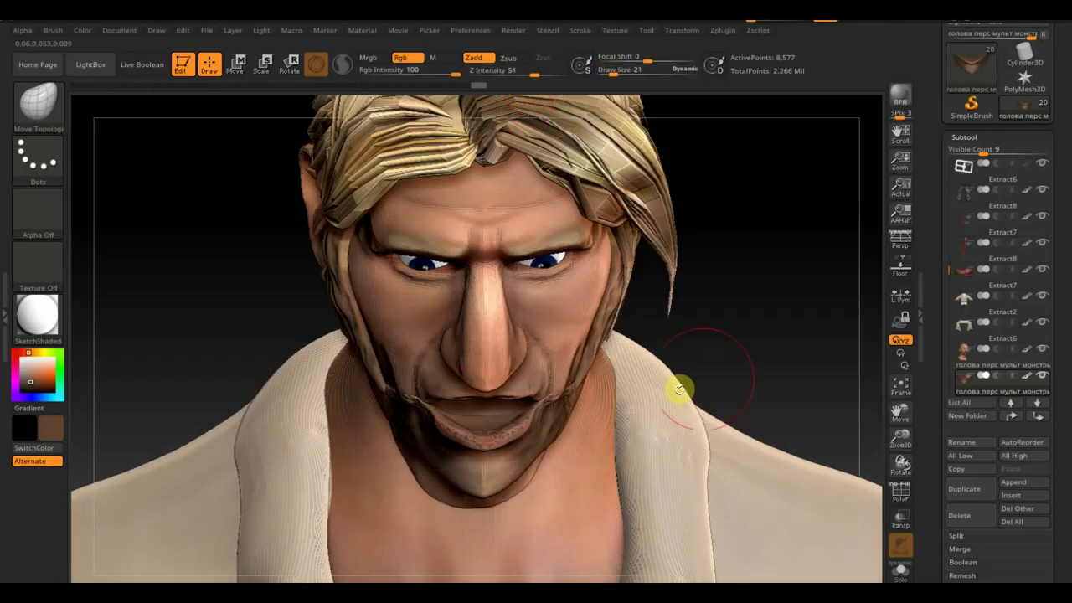
right_click_drag(679, 389, 777, 365)
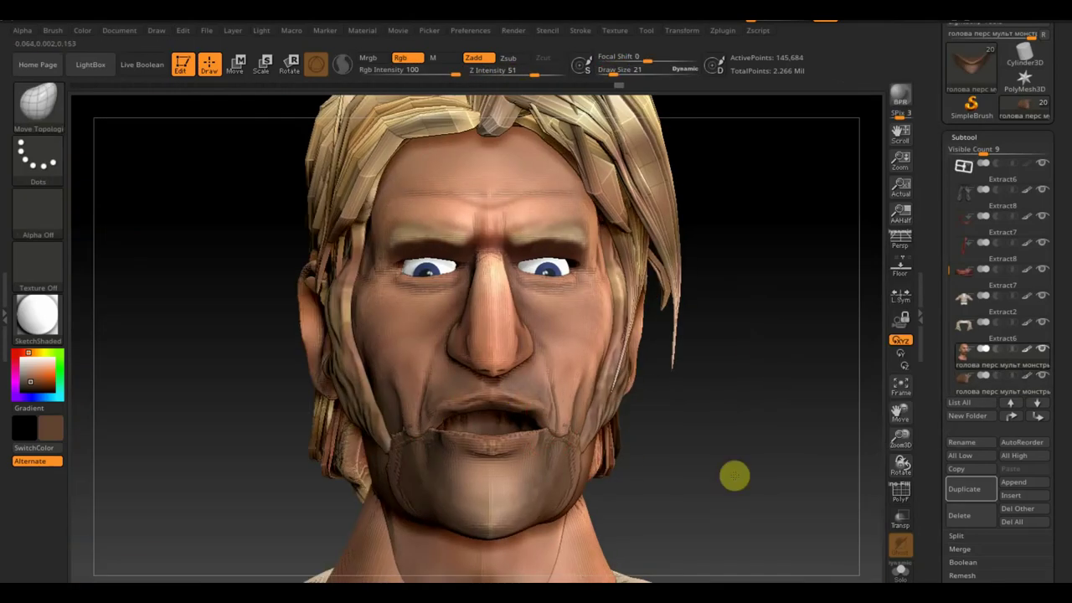
left_click(960, 490)
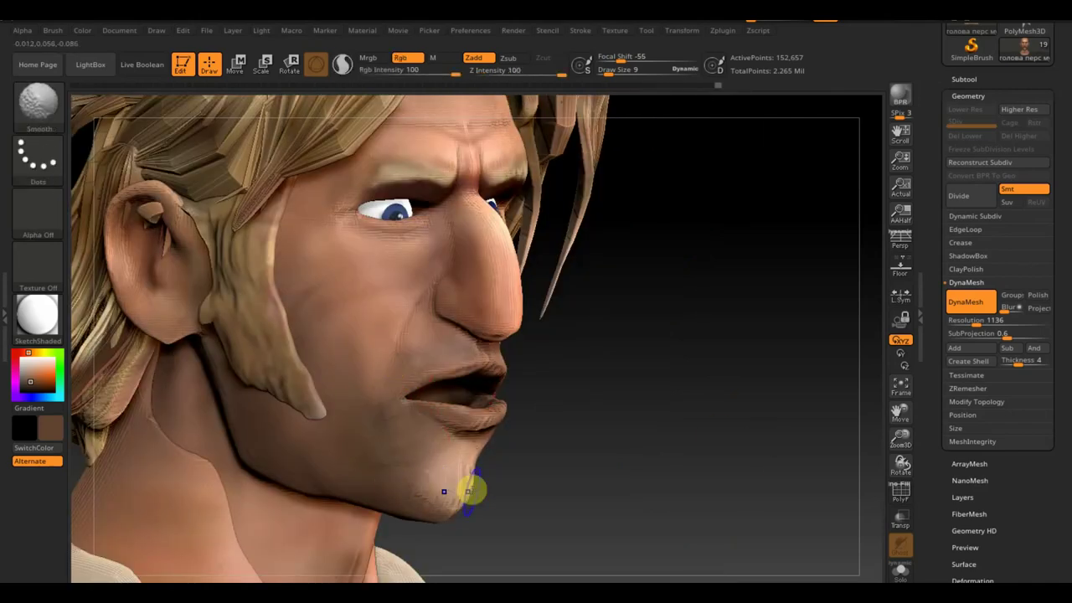
left_click_drag(466, 486, 745, 458)
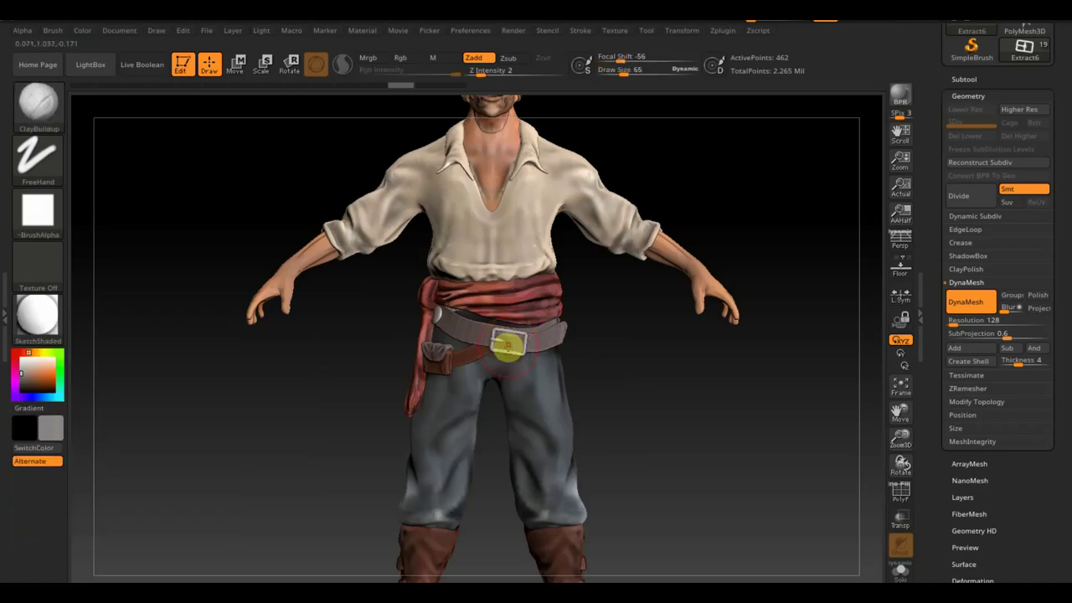
Step: Turn the full figure to inspect the belt and buckle from the right side
left_click_drag(614, 334, 623, 127)
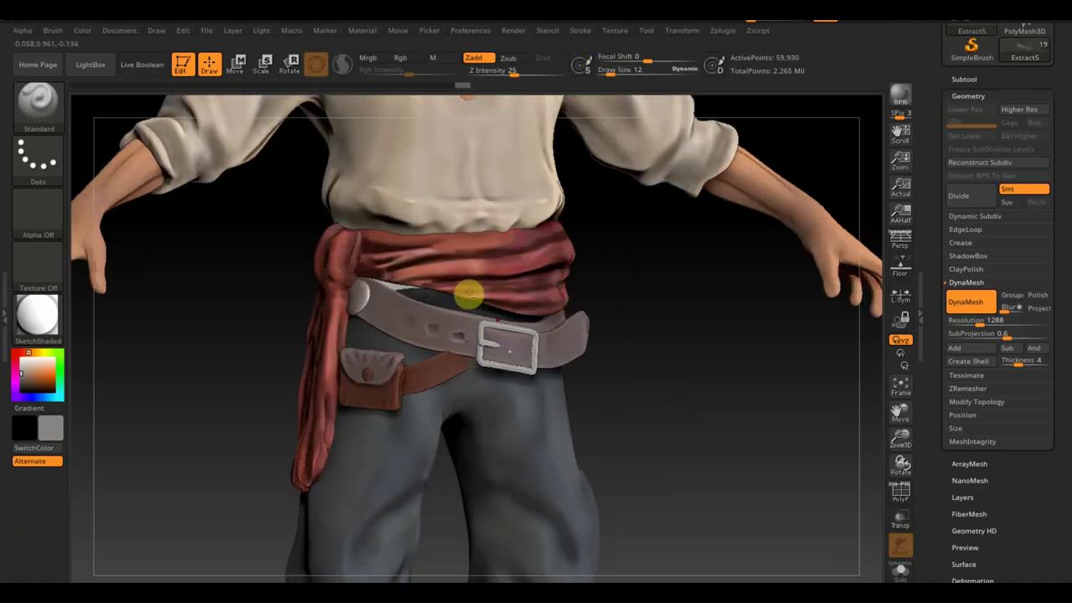
left_click_drag(373, 307, 534, 352)
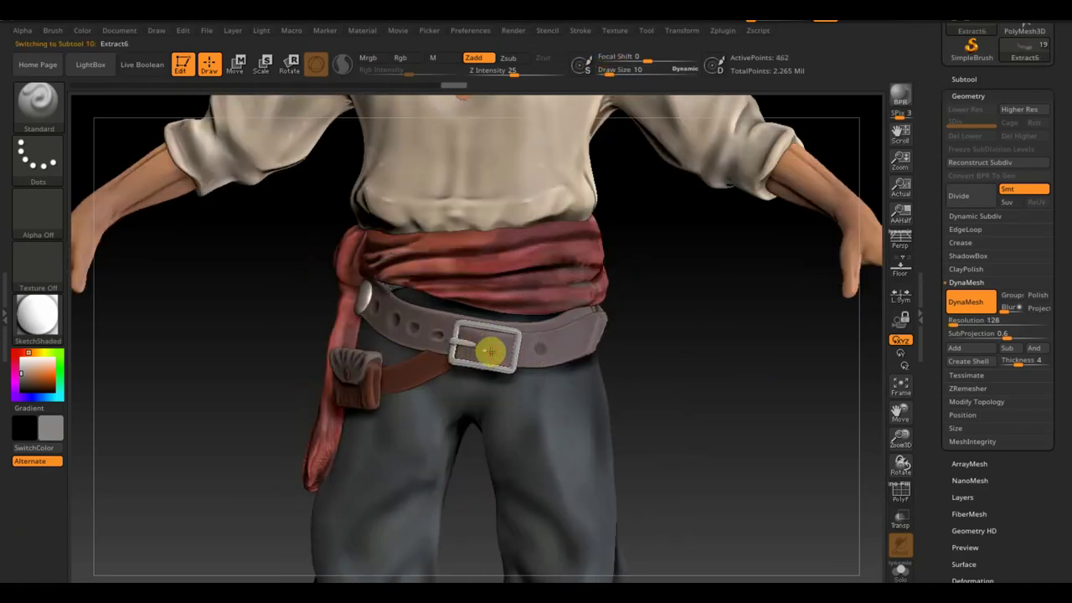
scroll(644, 322, "up", 3)
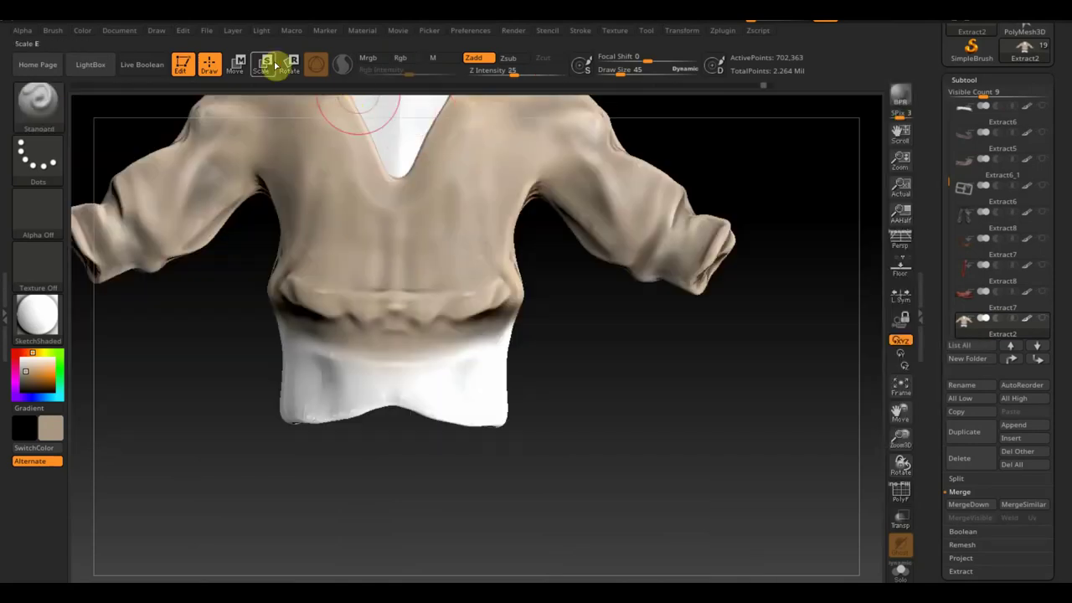
Step: Polypaint the shirt's white lower hem cream to match the rest of the shirt
key("w")
key("q")
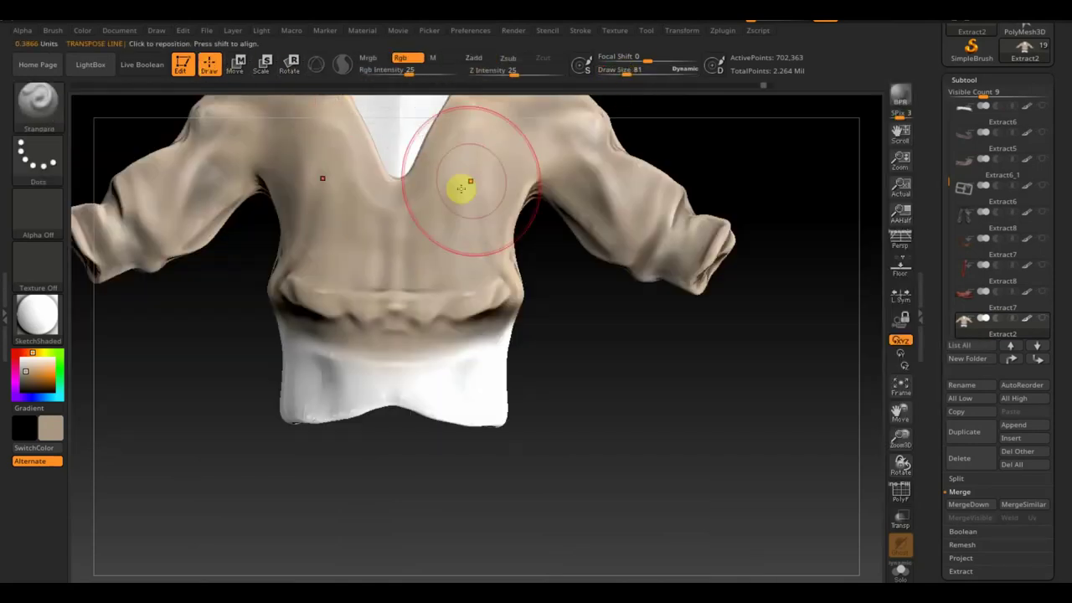
left_click_drag(467, 186, 491, 419)
left_click_drag(607, 318, 587, 304)
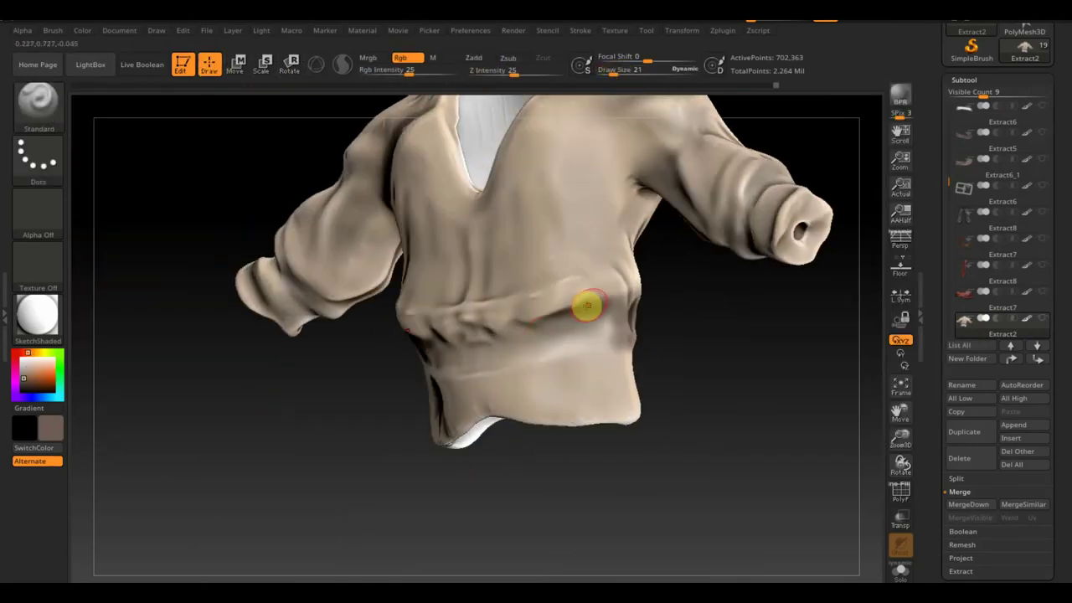
mouse_move(545, 352)
left_mouse_down()
mouse_move(753, 347)
mouse_move(737, 431)
left_mouse_up()
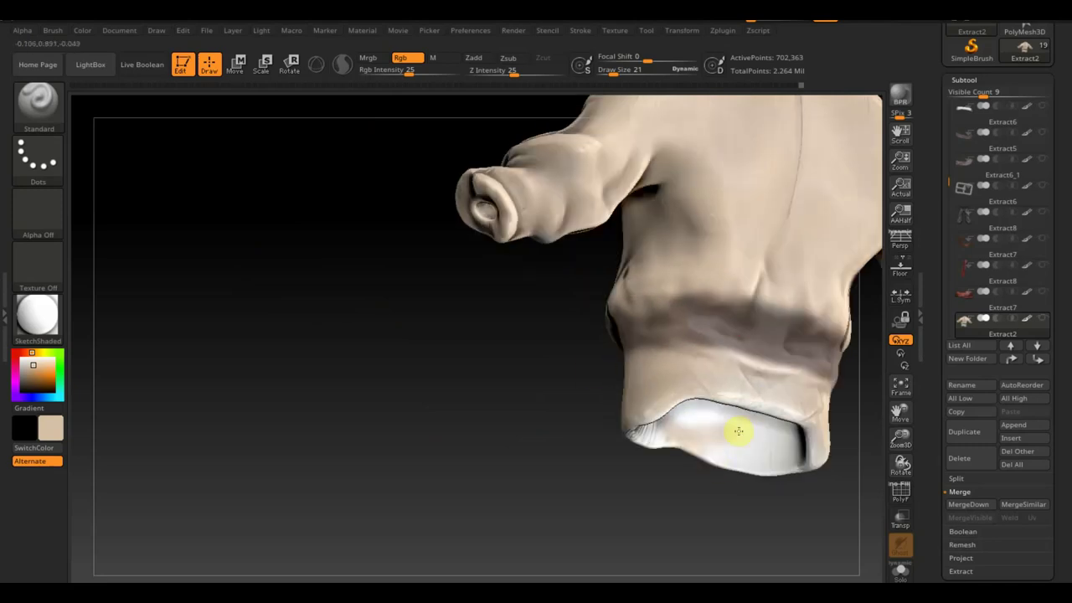
mouse_move(665, 306)
left_mouse_down()
mouse_move(555, 333)
mouse_move(713, 433)
left_mouse_up()
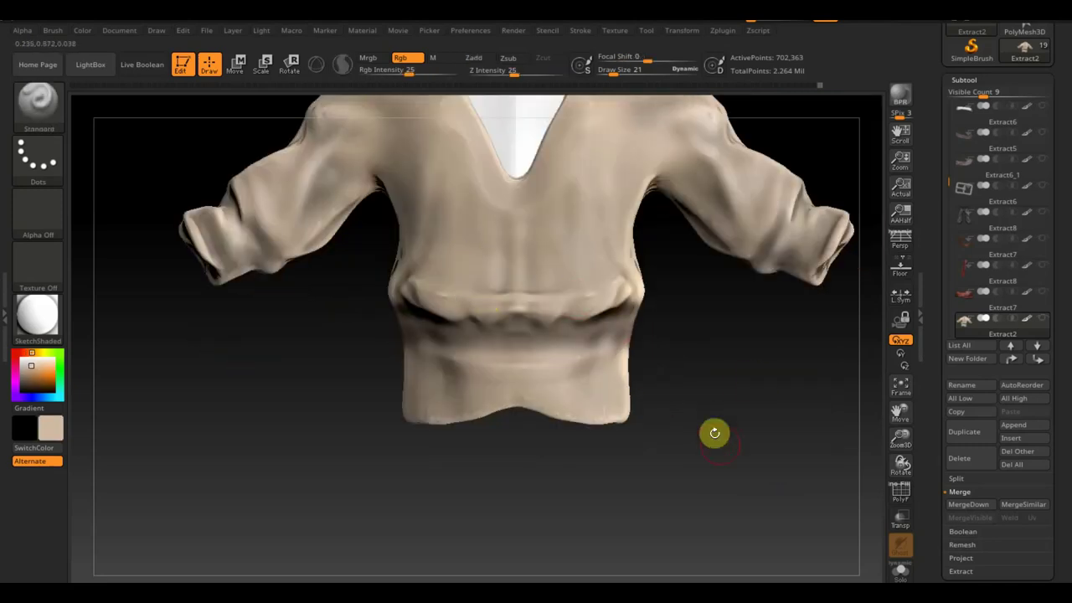
left_click_drag(614, 69, 620, 70)
Step: Check the painted shirt from back and front, then turn Solo off to show the whole character
mouse_move(617, 151)
left_mouse_down()
mouse_move(518, 239)
mouse_move(574, 306)
mouse_move(476, 210)
mouse_move(450, 220)
mouse_move(389, 289)
mouse_move(440, 290)
mouse_move(575, 227)
mouse_move(655, 294)
mouse_move(389, 101)
left_mouse_up()
mouse_move(299, 292)
left_mouse_down()
mouse_move(307, 304)
mouse_move(436, 309)
left_mouse_up()
left_click(1042, 318, "shift")
key("f")
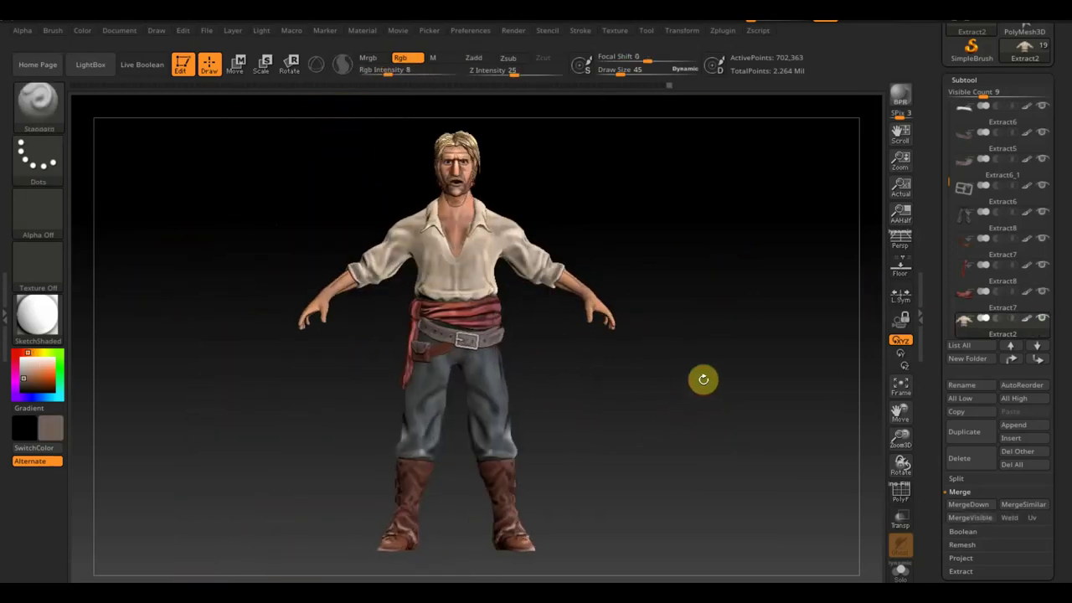